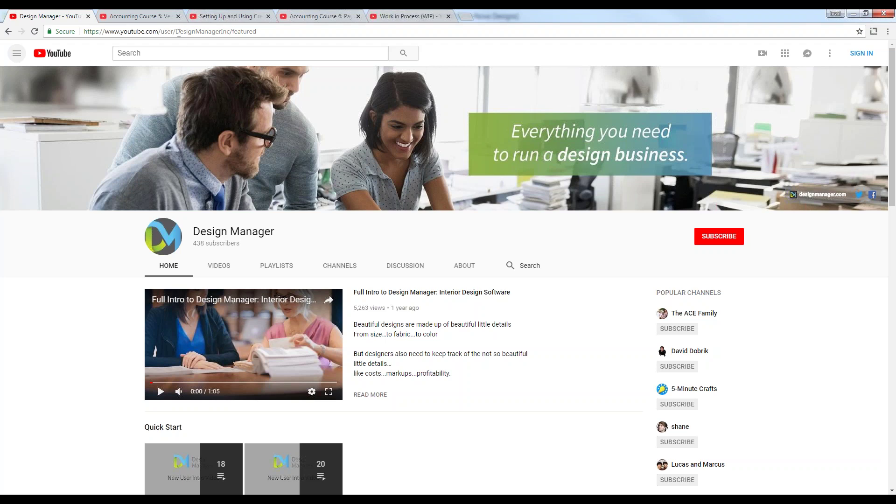
Examine the Design Manager YouTube channel's address and its playlists, including the tutorials, Project Management Courses and Accounting Courses.
drag(177, 31, 230, 31)
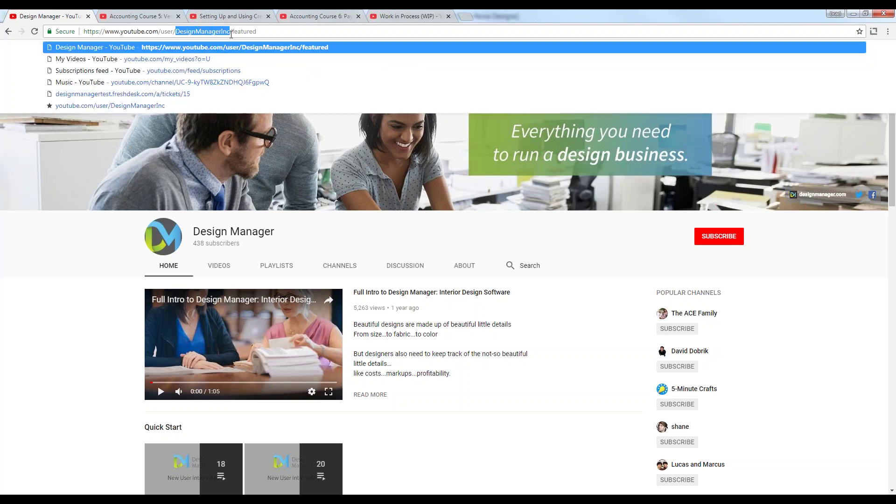
click(86, 264)
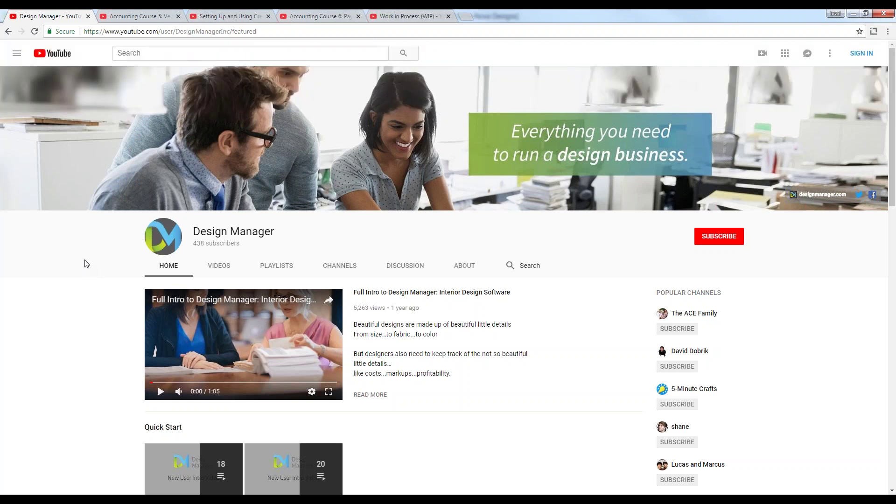
scroll(89, 262, down, 2)
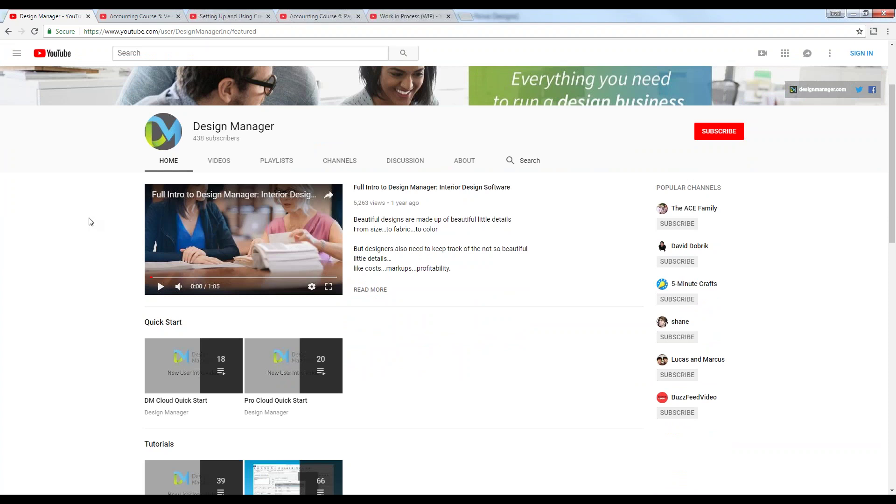
scroll(90, 223, down, 1)
scroll(84, 262, down, 3)
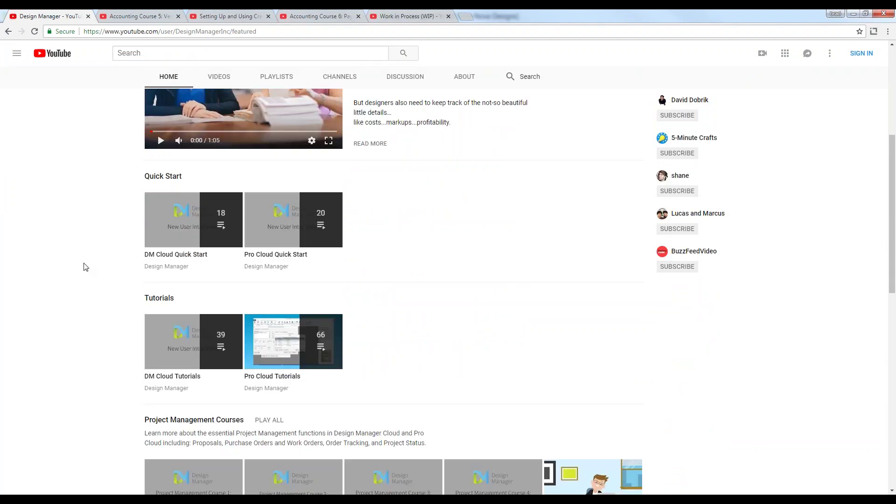
scroll(112, 284, down, 3)
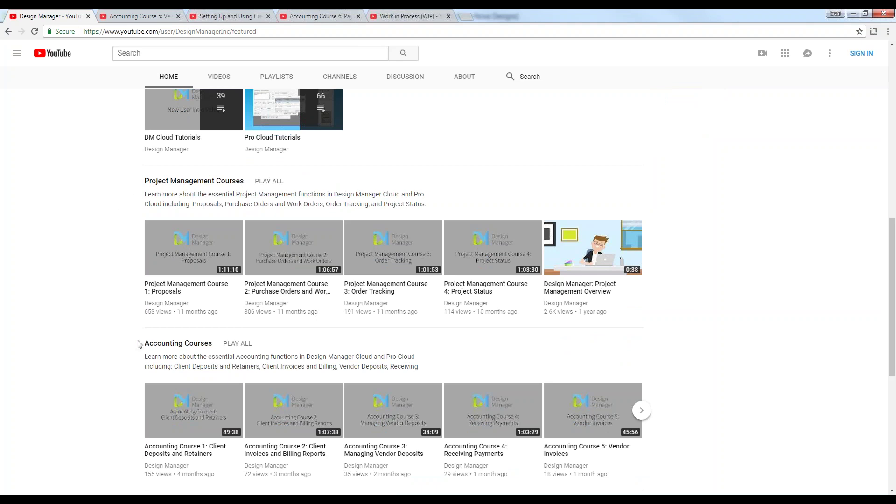
scroll(103, 331, down, 1)
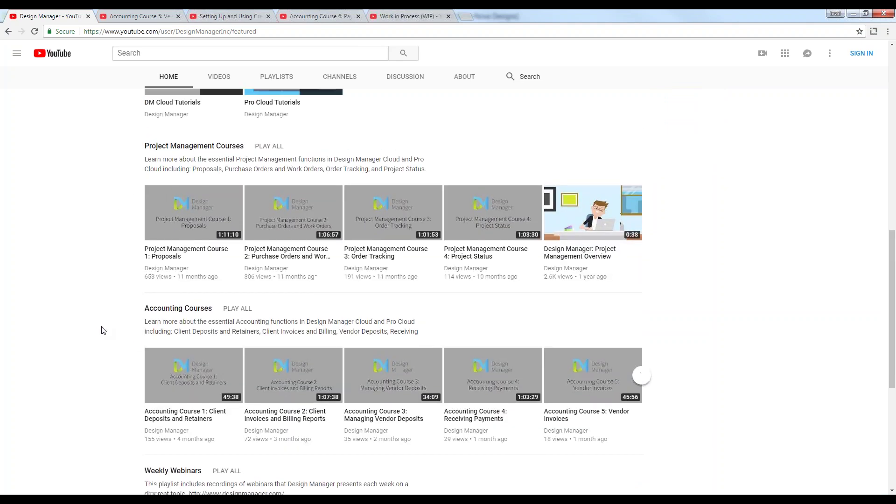
scroll(106, 377, down, 1)
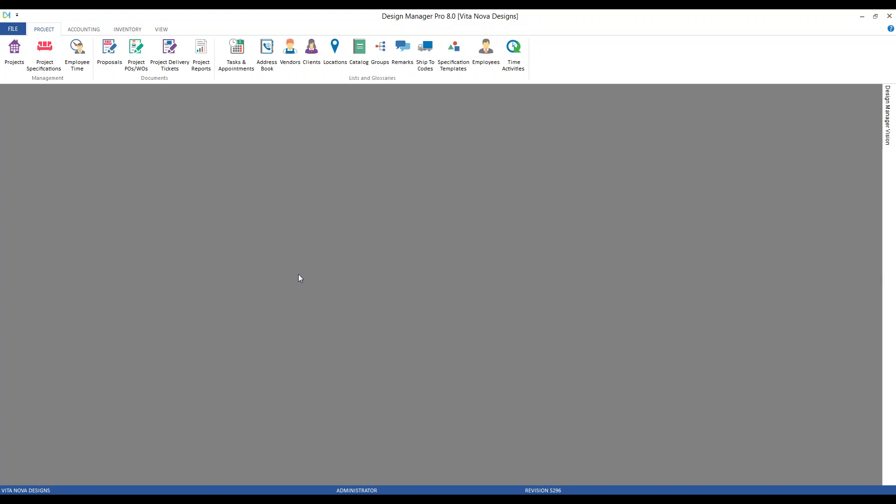
In Design Manager Pro, open the general ledger account glossary and filter it to account numbers starting with 6.
click(84, 30)
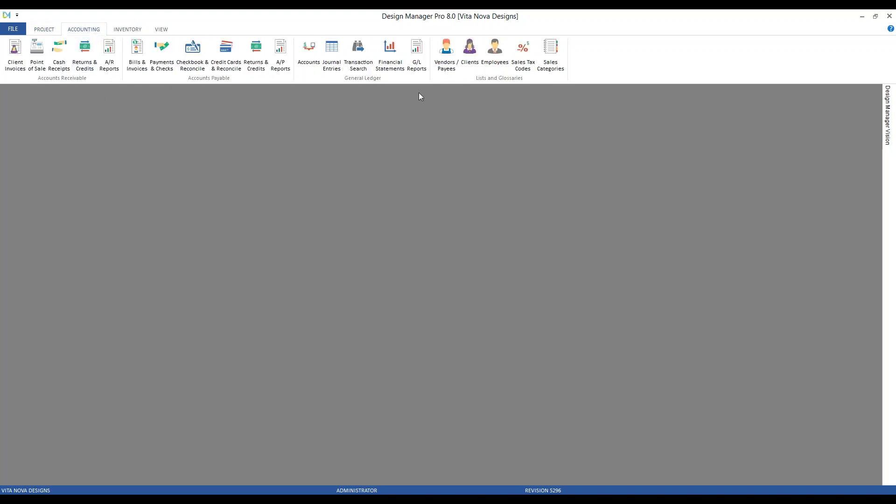
click(309, 51)
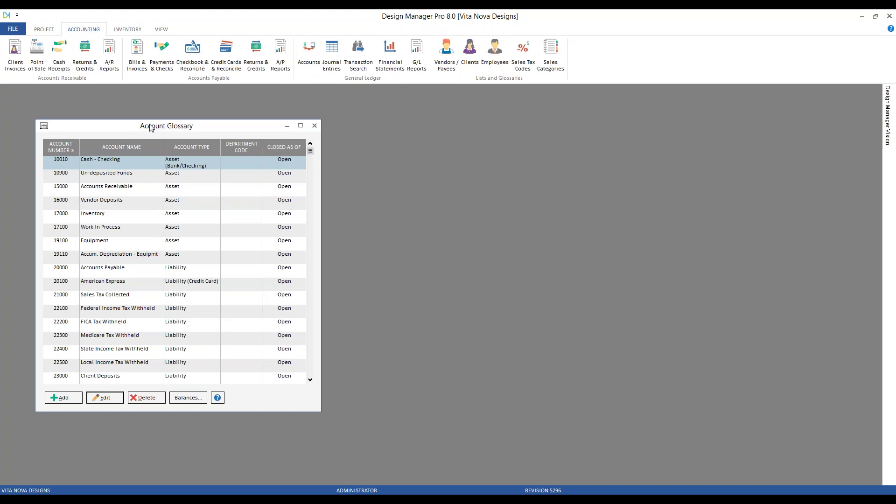
text(6)
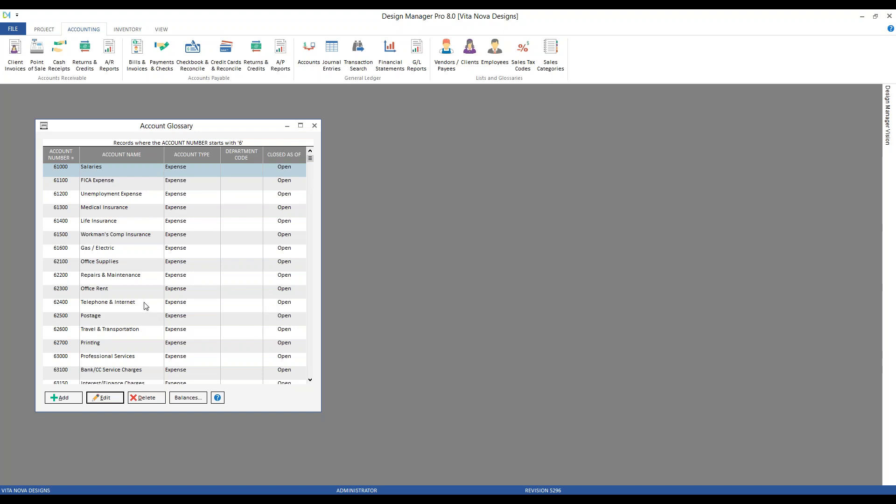
Review the expense accounts in the glossary, such as Telephone & Internet, Office Supplies, Restocking Fees, Meals & Entertainment and Advertising.
click(156, 306)
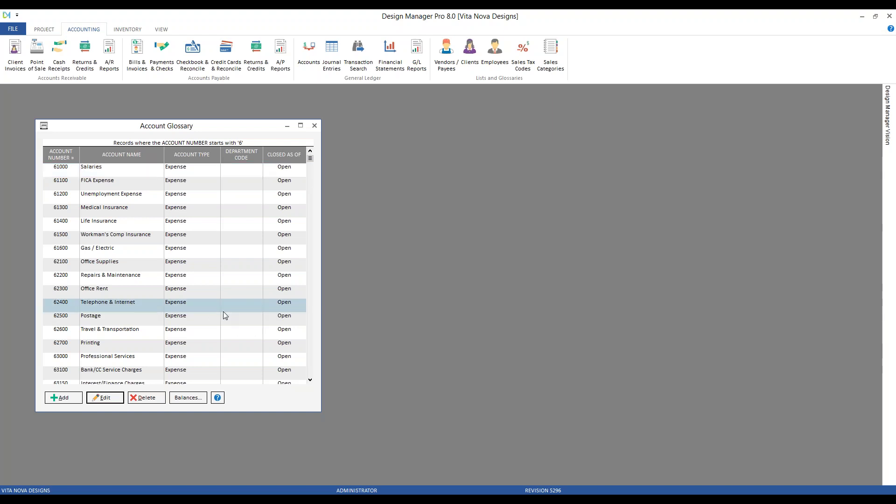
click(130, 266)
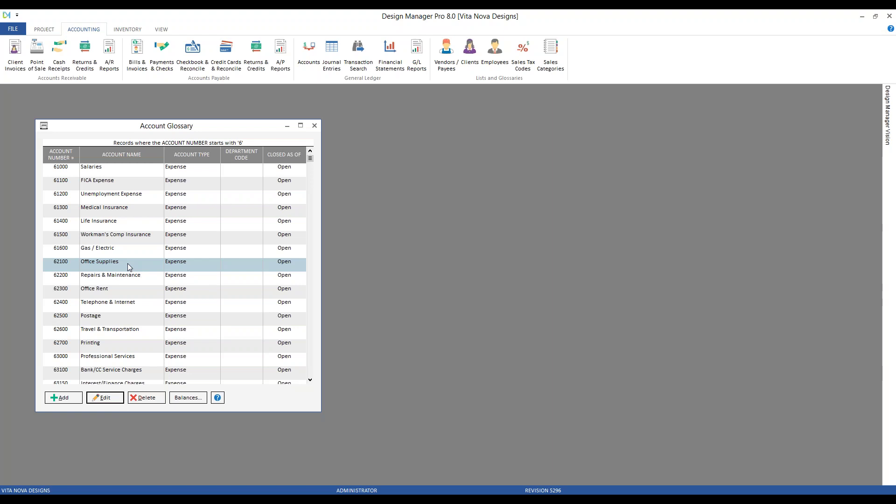
scroll(153, 318, down, 1)
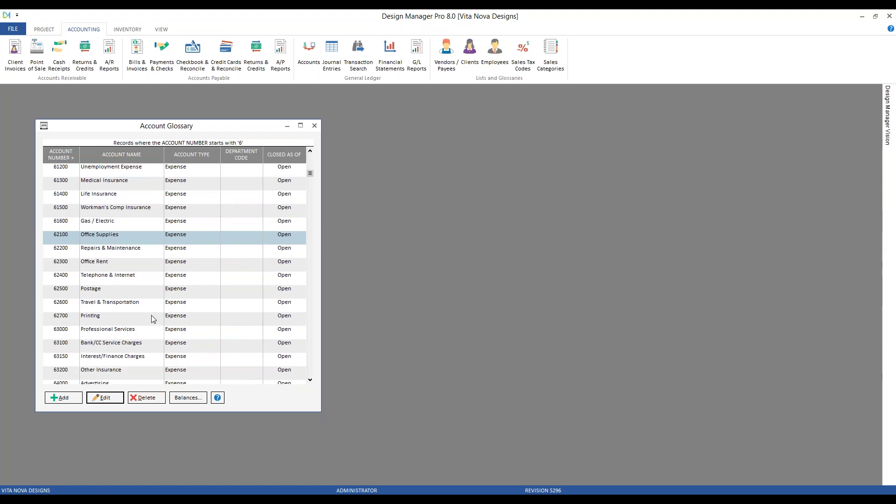
scroll(143, 272, up, 1)
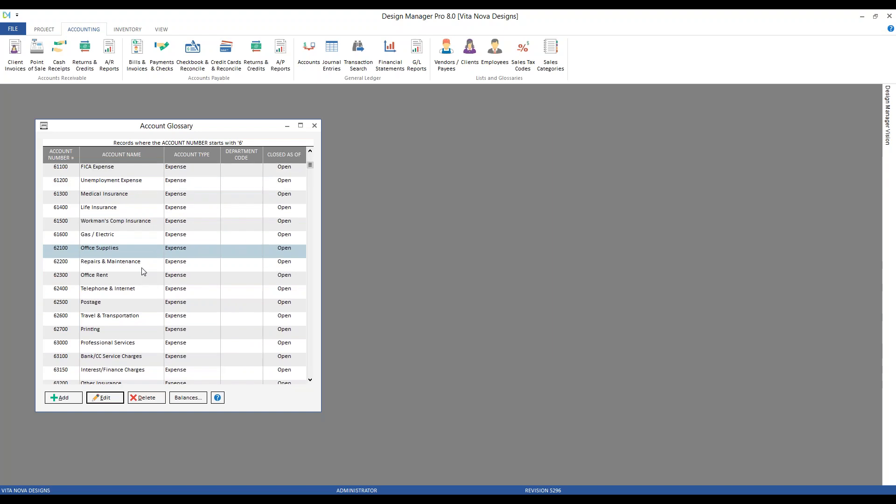
scroll(141, 271, down, 2)
click(124, 355)
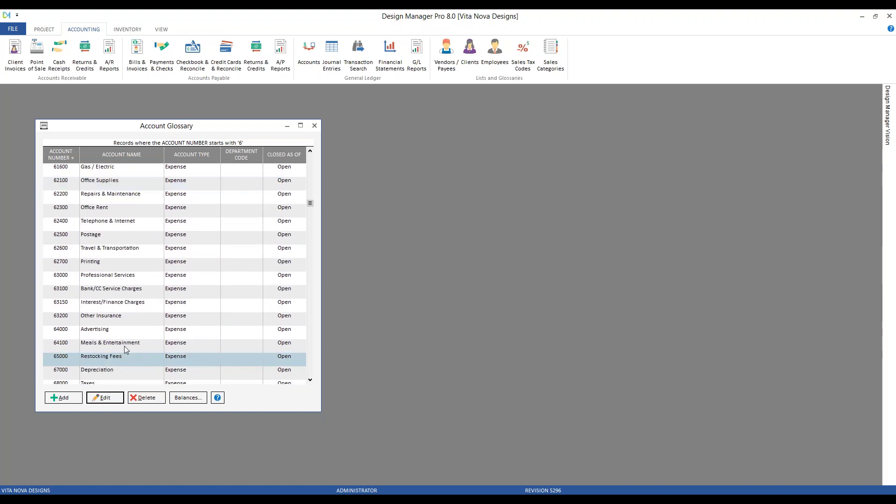
click(125, 346)
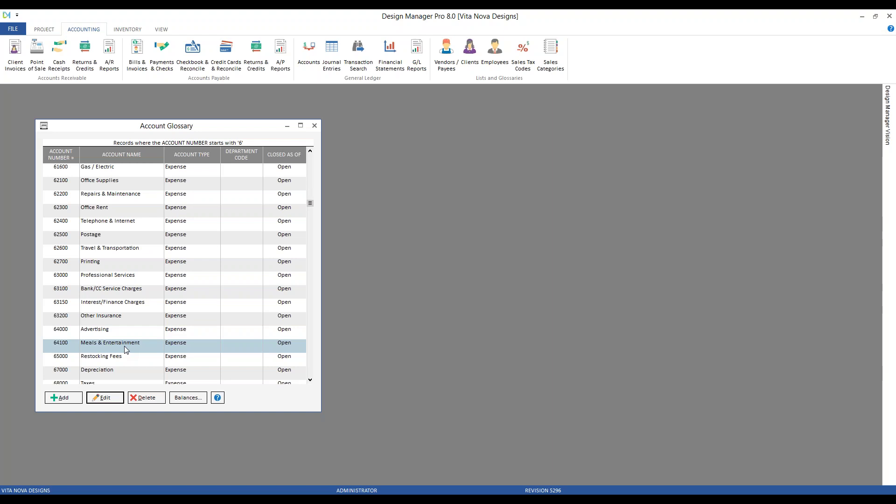
click(134, 334)
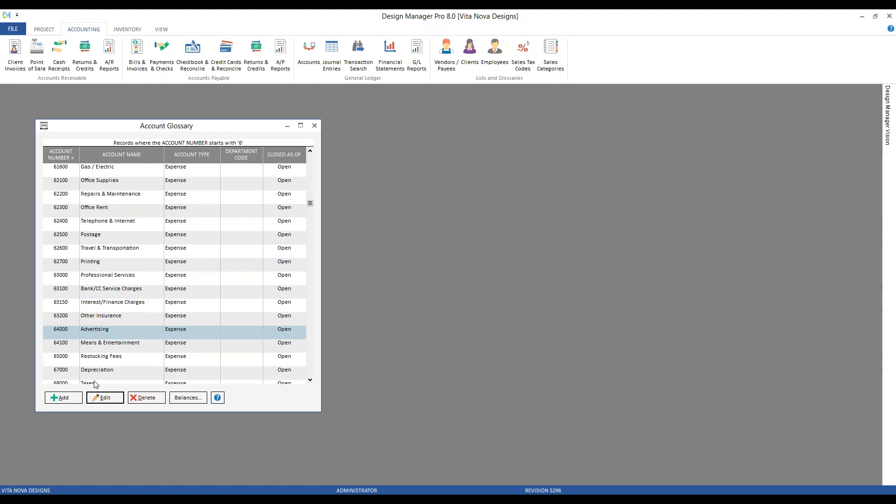
Start a new general ledger account numbered 62105, named Catalogs, with the account type Operating Expense.
click(64, 397)
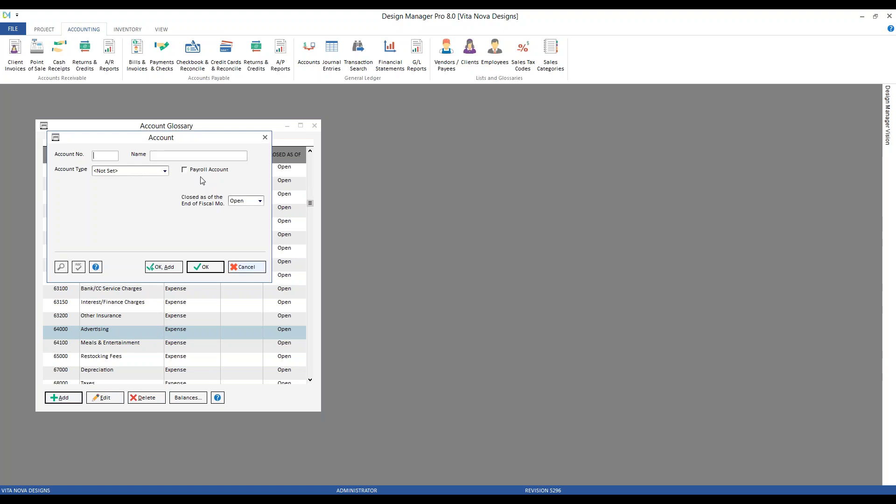
drag(158, 136, 425, 198)
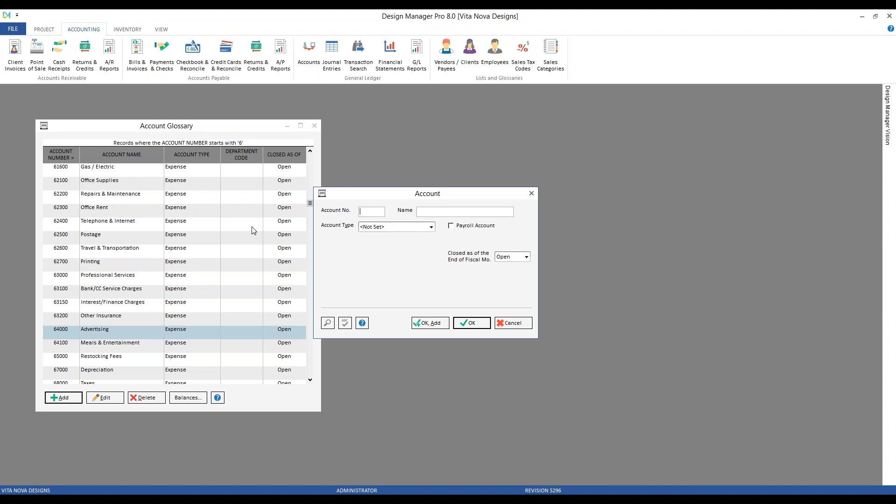
text(62105)
key(Tab)
text(Catalogs)
click(431, 227)
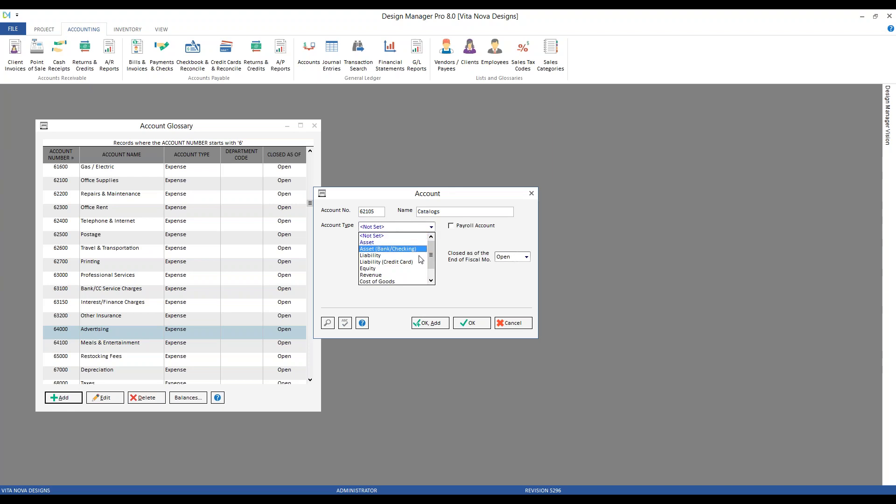
scroll(412, 248, down, 1)
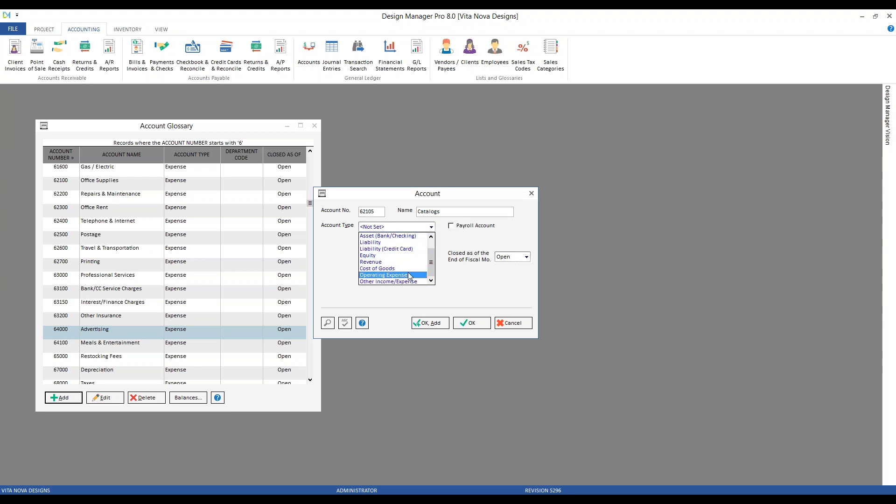
click(408, 275)
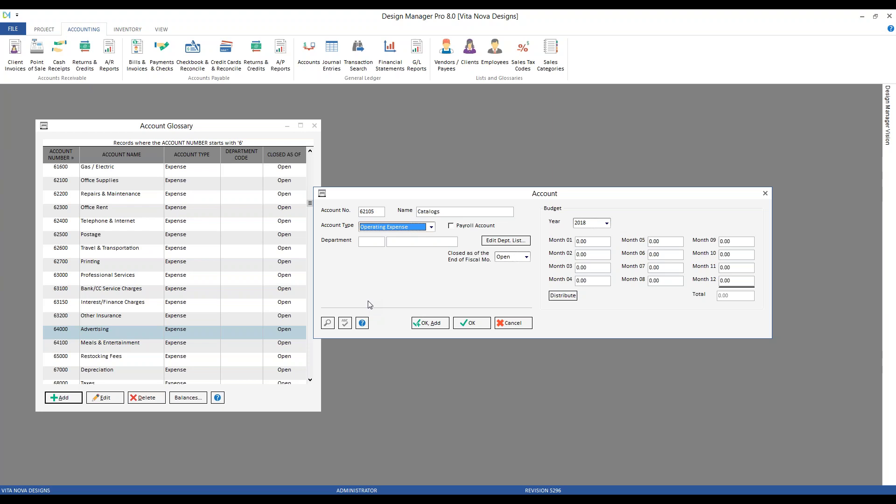
Distribute a total yearly budget of 1200 across the months of 2018 for the Catalogs account.
click(615, 243)
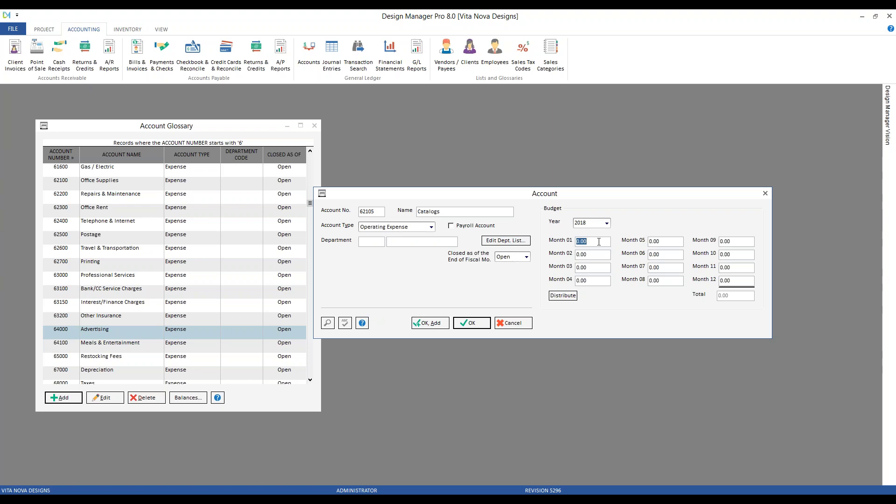
text(100)
click(570, 298)
text(1200)
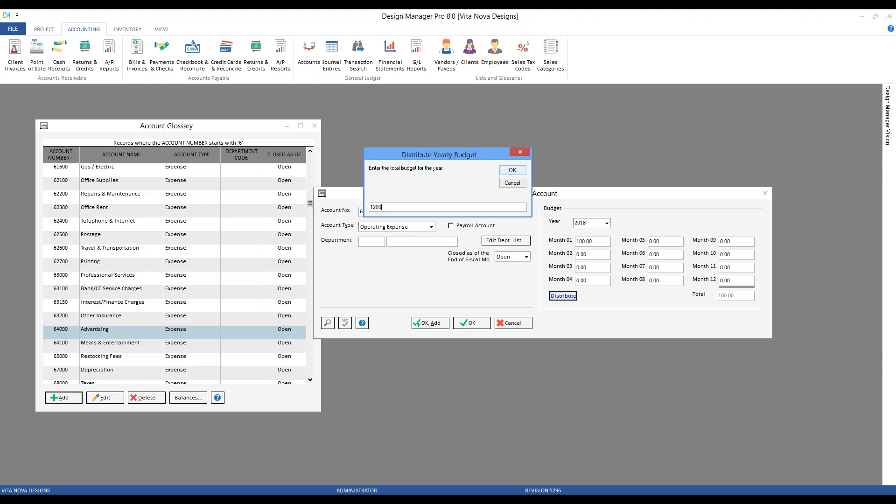
key(Return)
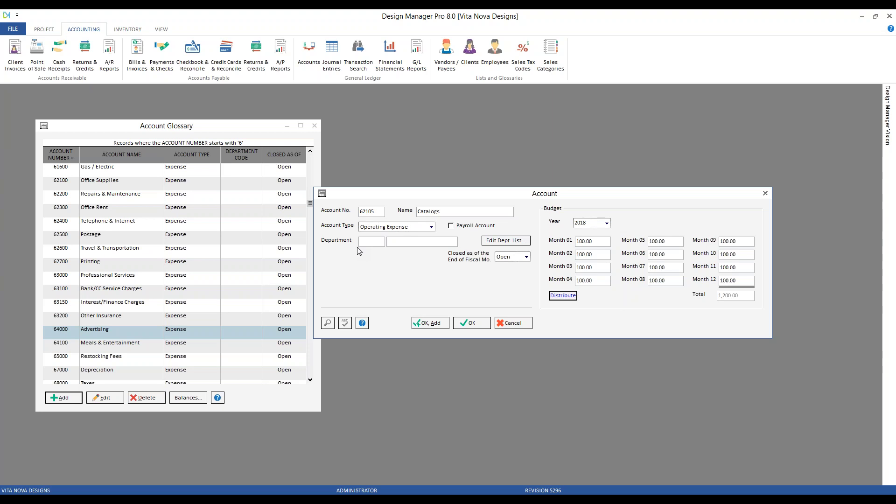
Look over the departments available for the account in the Department Glossary, including Commercial and Showroom, and close the list.
click(506, 240)
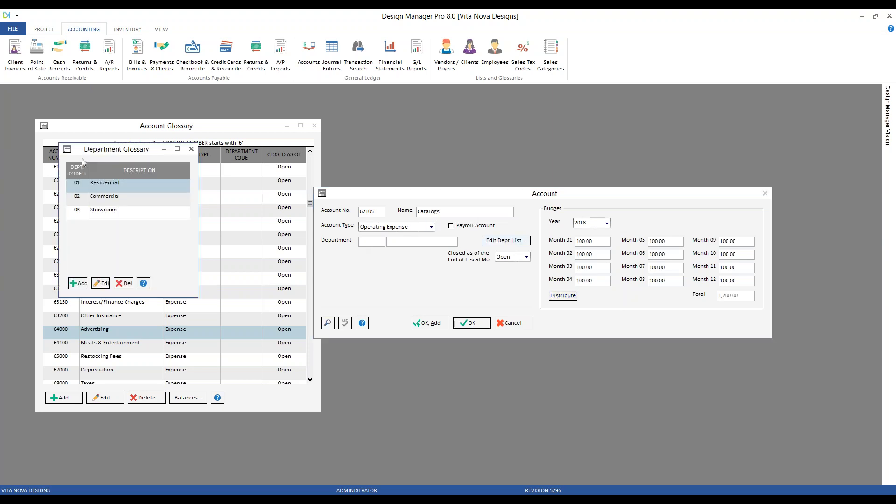
click(100, 198)
click(106, 210)
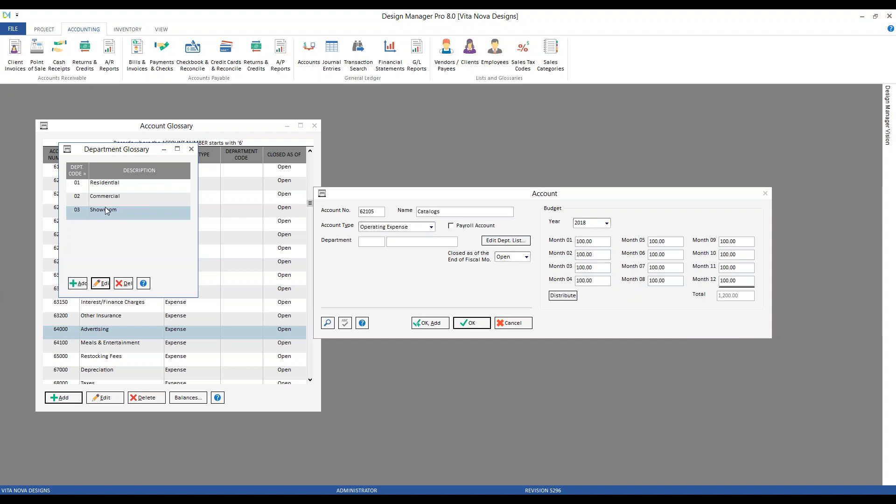
click(107, 210)
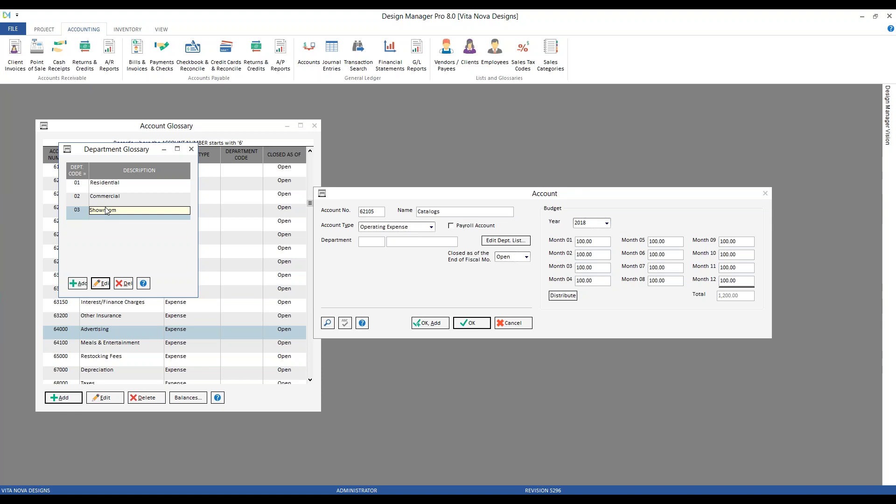
key(Return)
click(191, 149)
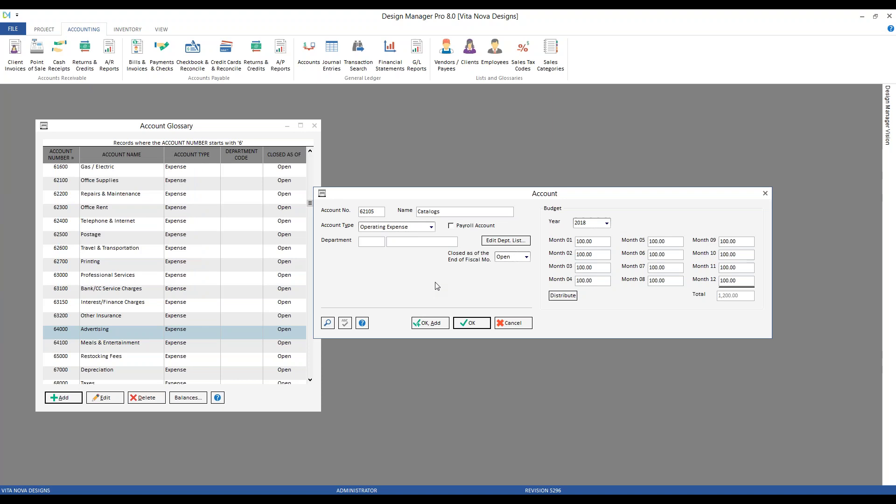
Check the fiscal-month closing options, leave the account Open, save the Catalogs account and close the Account Glossary.
click(511, 258)
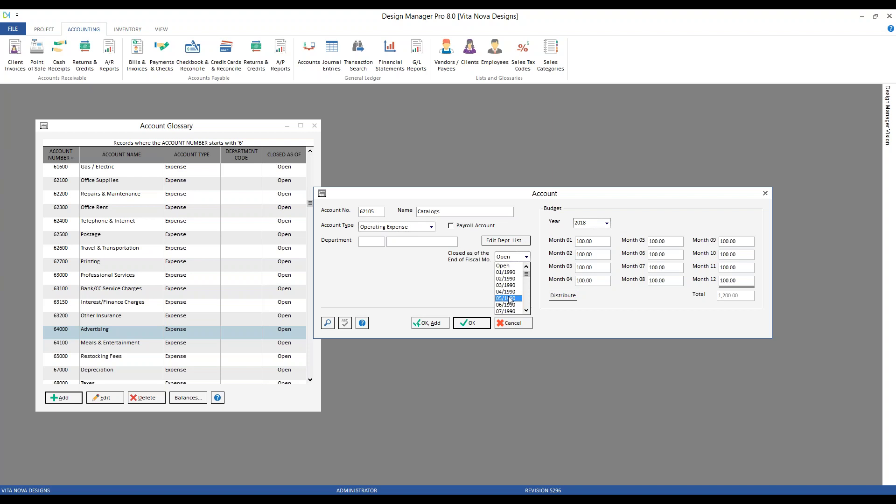
click(446, 273)
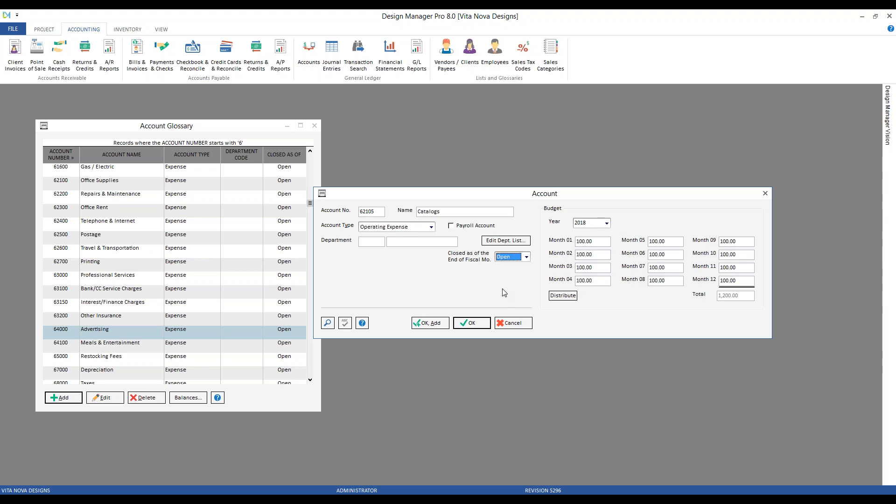
click(471, 324)
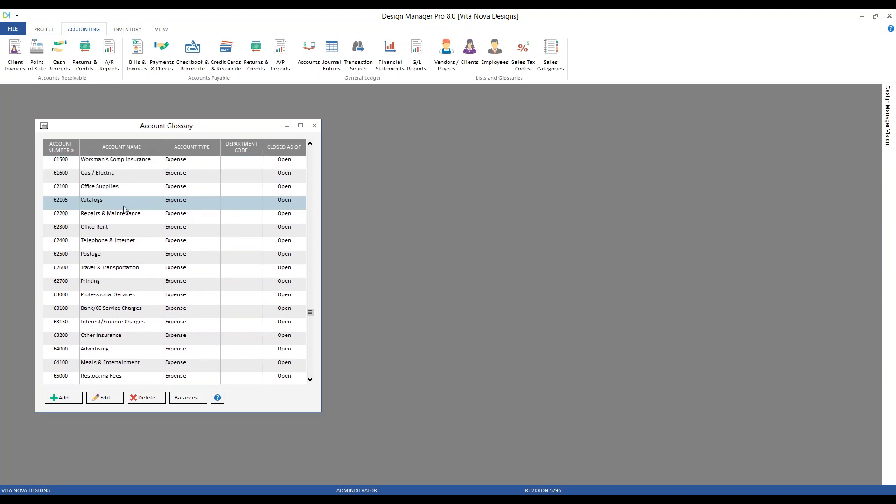
click(126, 193)
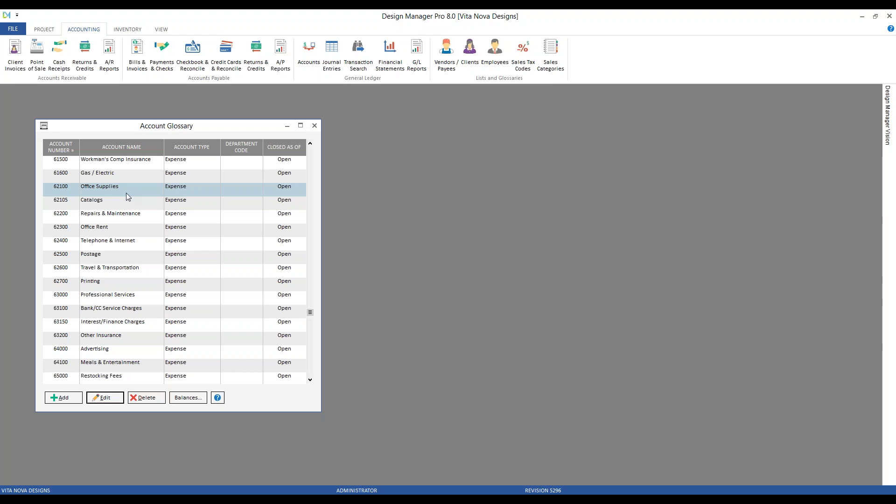
click(314, 126)
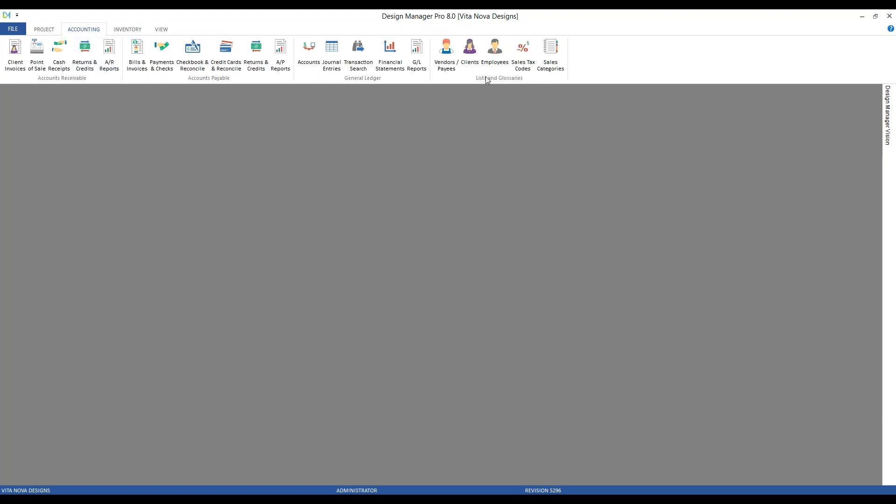
Open the Vendor Glossary from the project lists and glossaries.
click(446, 54)
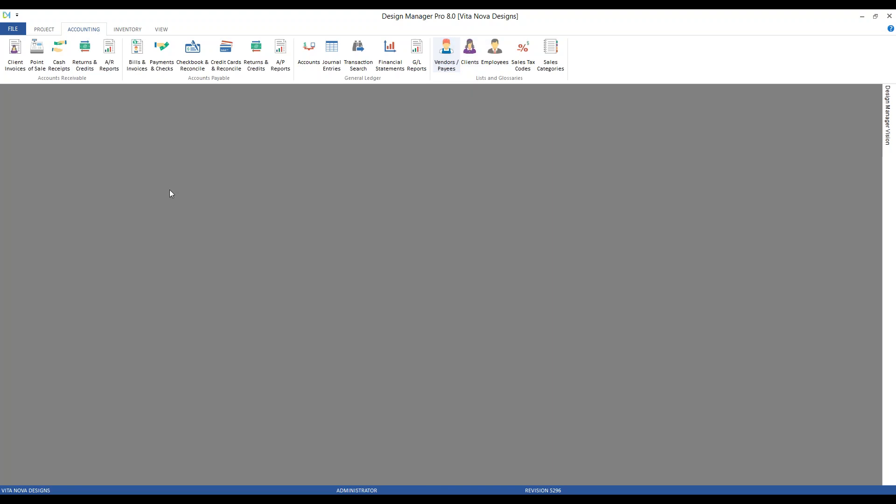
click(52, 31)
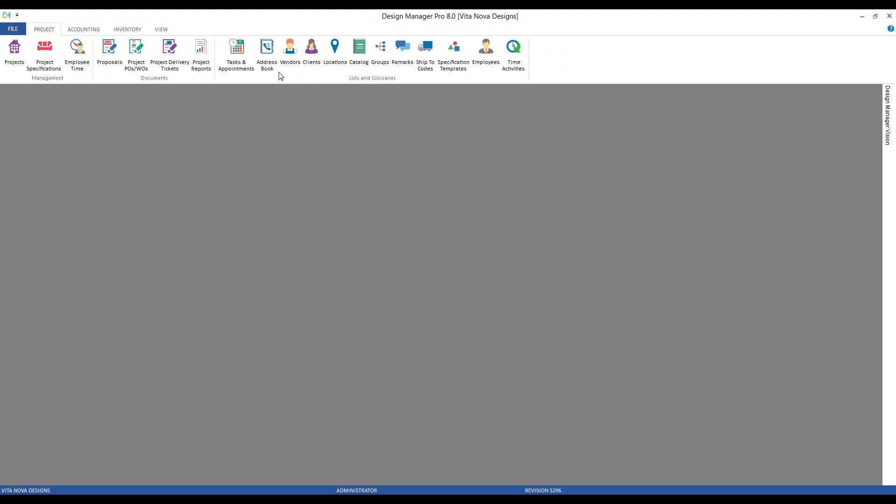
click(290, 47)
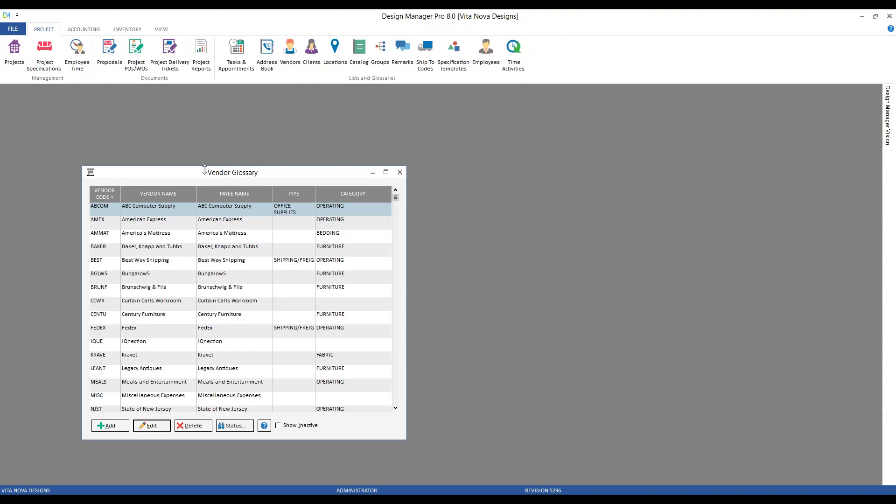
drag(198, 171, 185, 118)
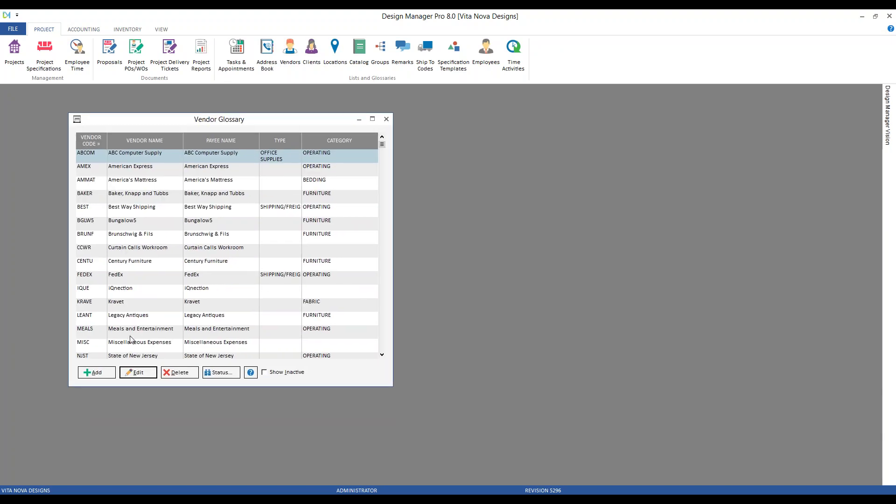
Start a new vendor/payee with the code USPS and the name USPS Stamps Online.
click(97, 372)
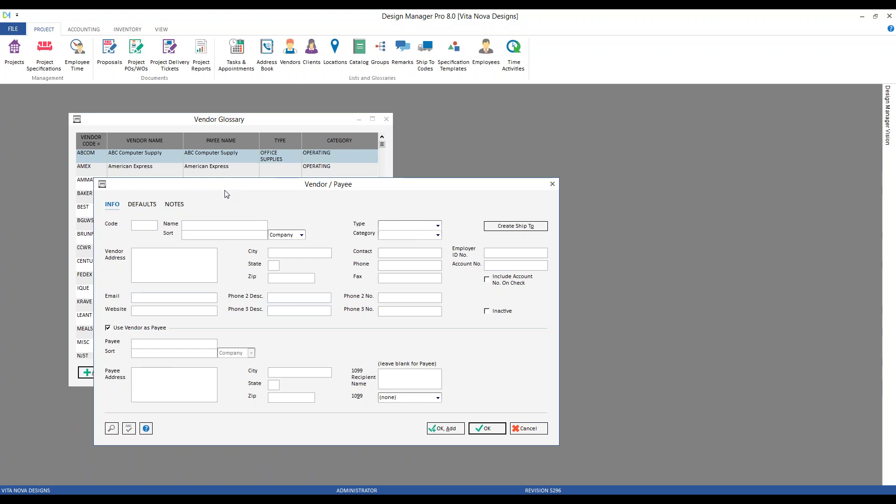
text(USPS)
key(BackSpace)
text(SPA)
key(BackSpace)
text(S S)
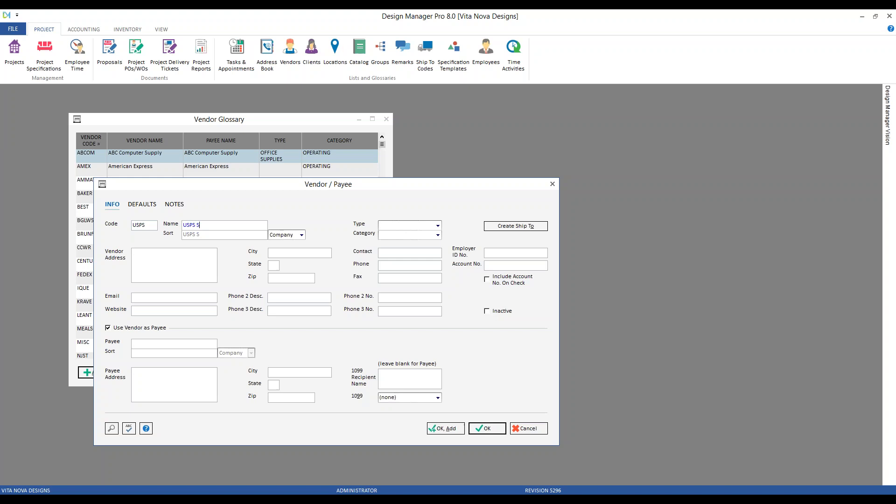
text(tamps ONli)
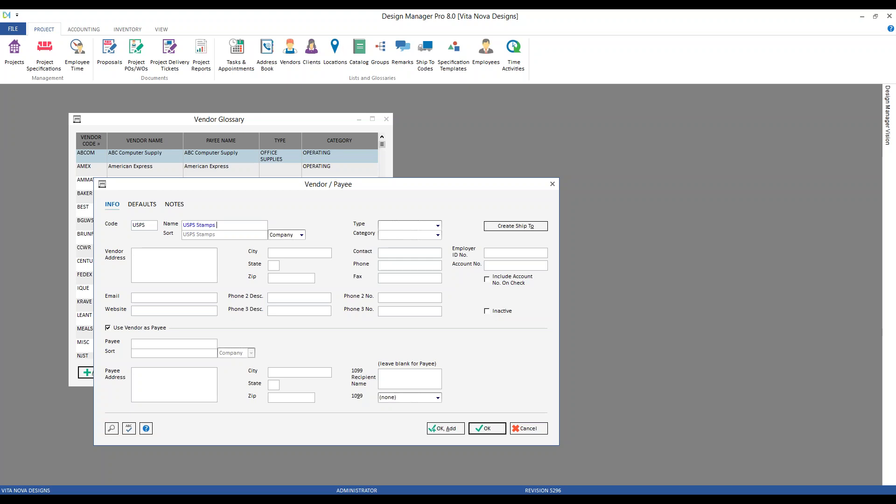
key(BackSpace)
text(nline)
click(197, 261)
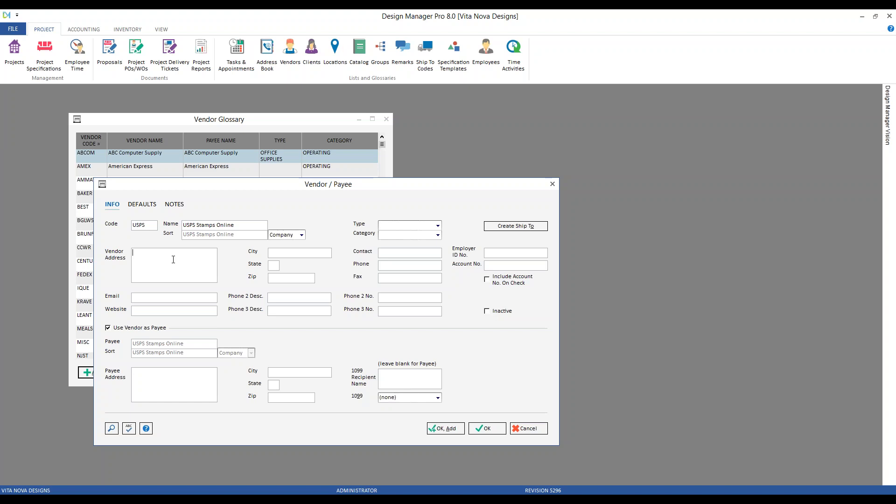
Set the vendor's category to OPERATING and its type to POSTAGE.
click(438, 235)
click(403, 245)
click(438, 235)
click(408, 260)
click(437, 225)
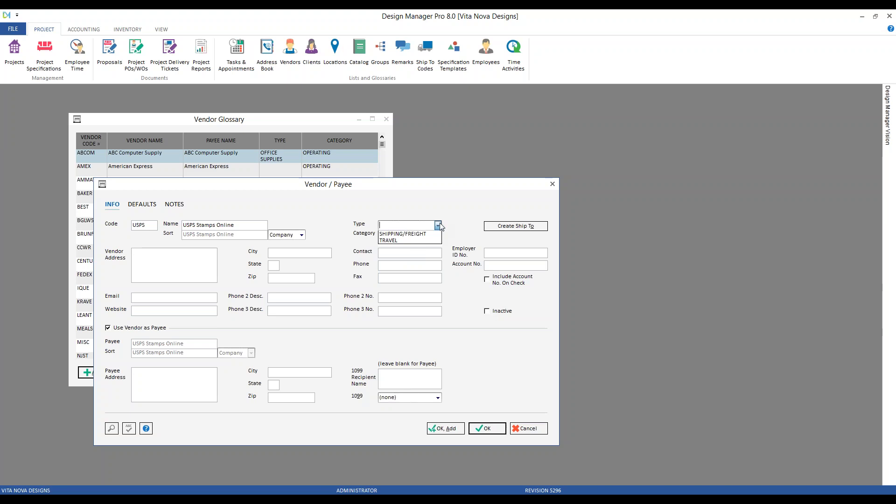
click(403, 234)
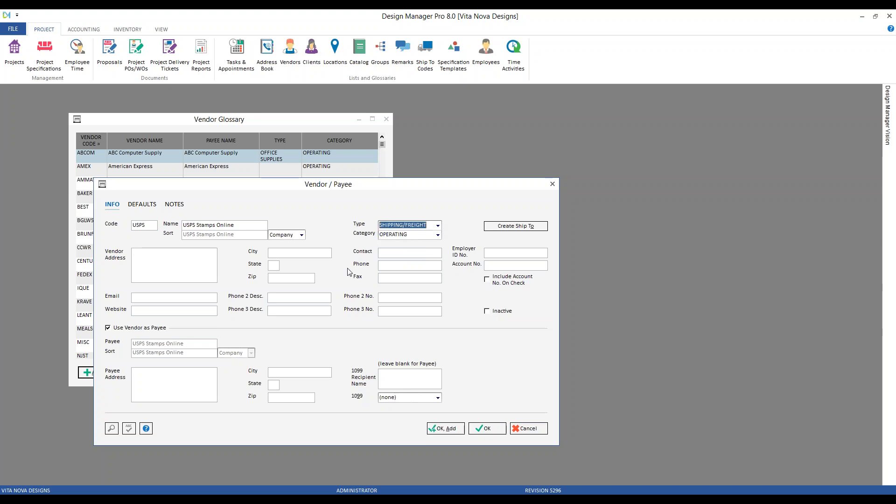
click(438, 226)
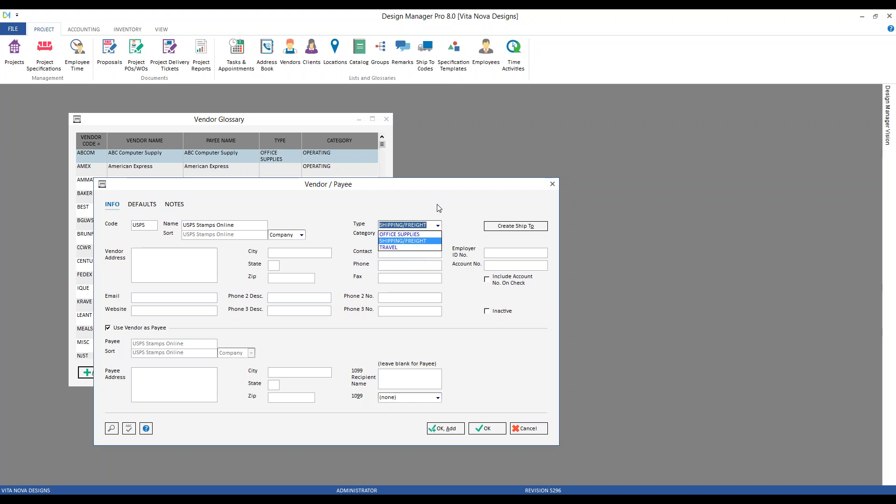
click(438, 226)
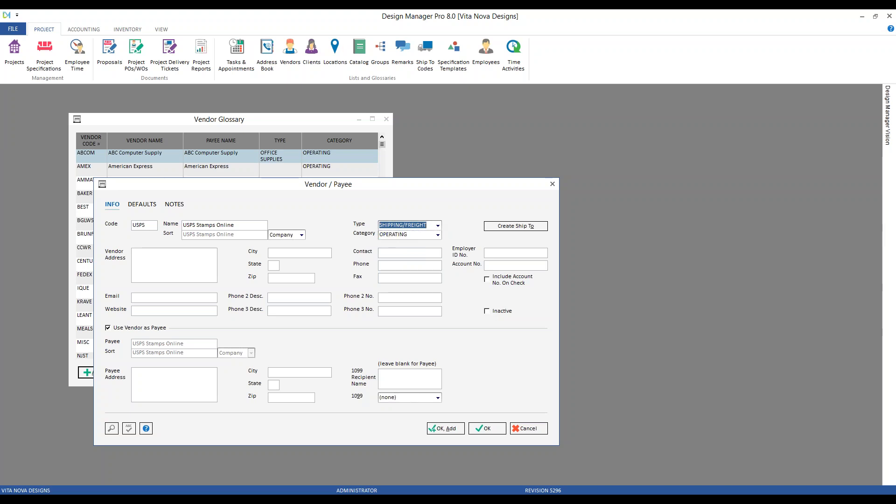
text(POSTAGE)
click(497, 265)
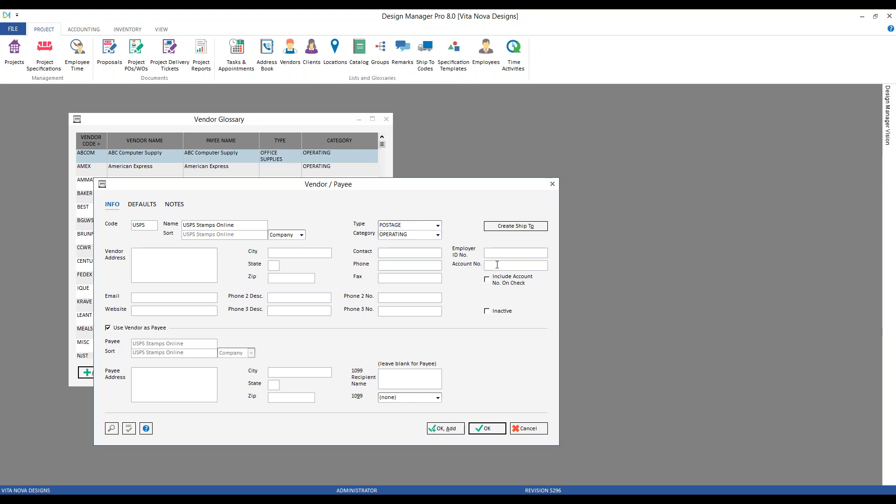
text(56789546)
click(507, 284)
click(155, 309)
text(www.stamps.com)
Set the vendor's default expense account to Postage [62500] and disallow the vendor on specifications, stock items and purchase orders.
click(150, 207)
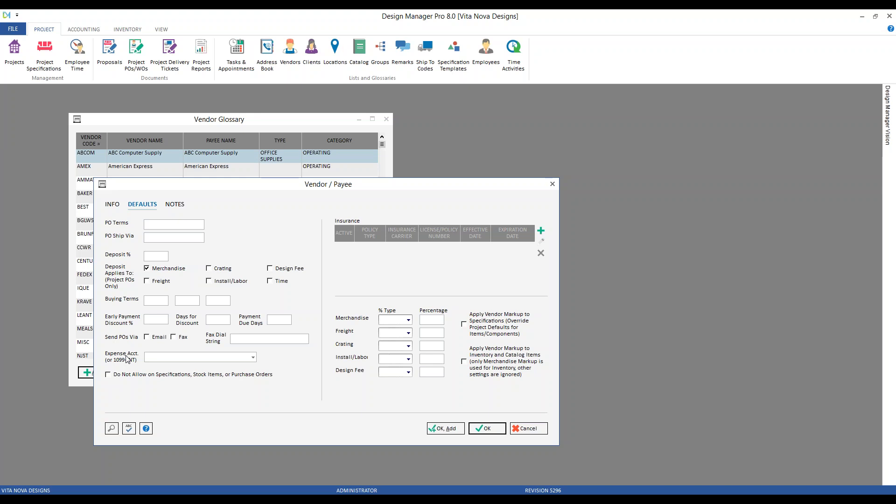
click(178, 357)
text(po)
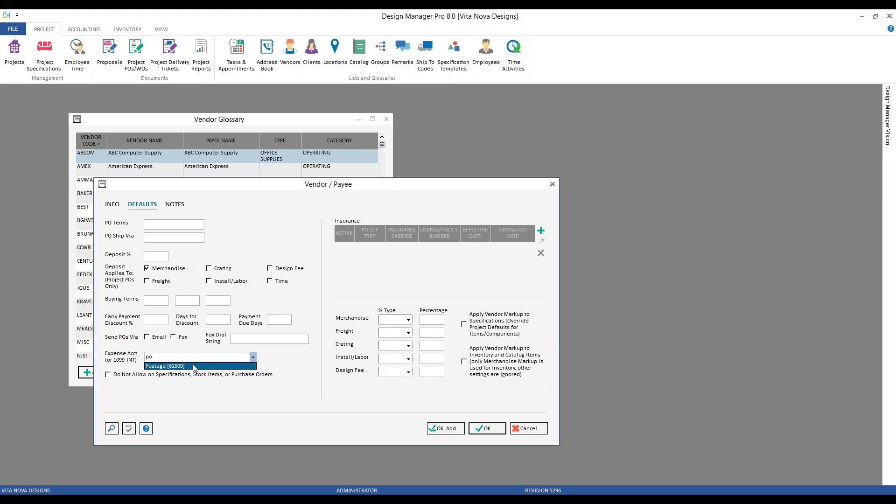
click(195, 367)
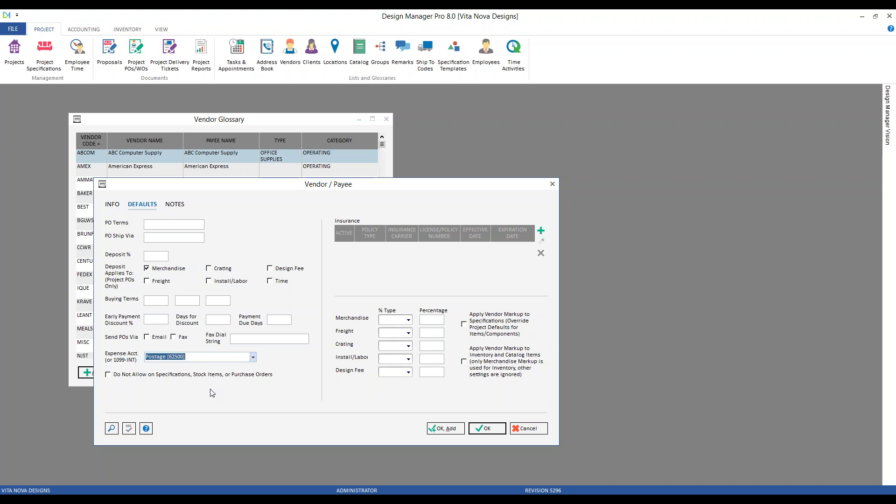
click(142, 375)
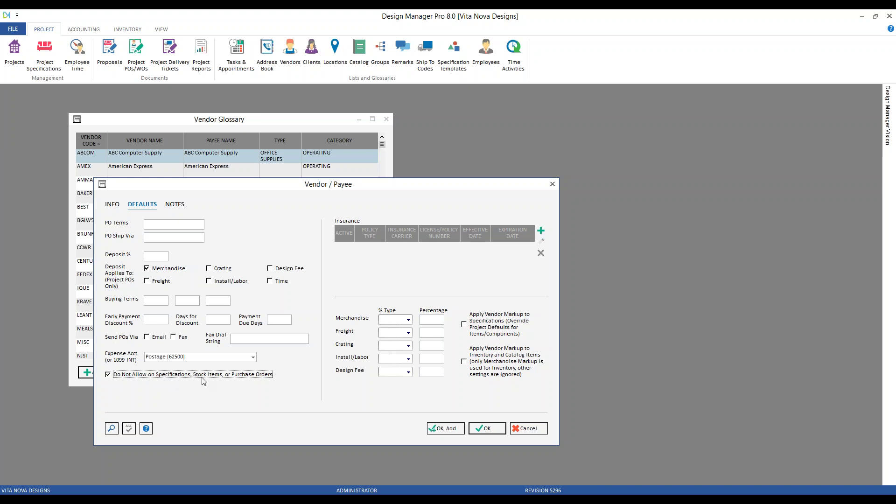
Save the USPS Stamps Online vendor and close the Vendor Glossary.
click(112, 205)
click(486, 429)
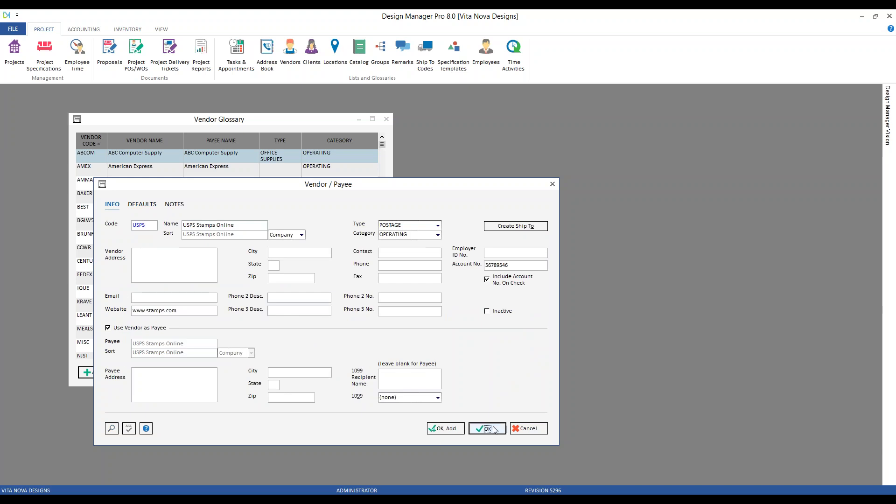
click(338, 282)
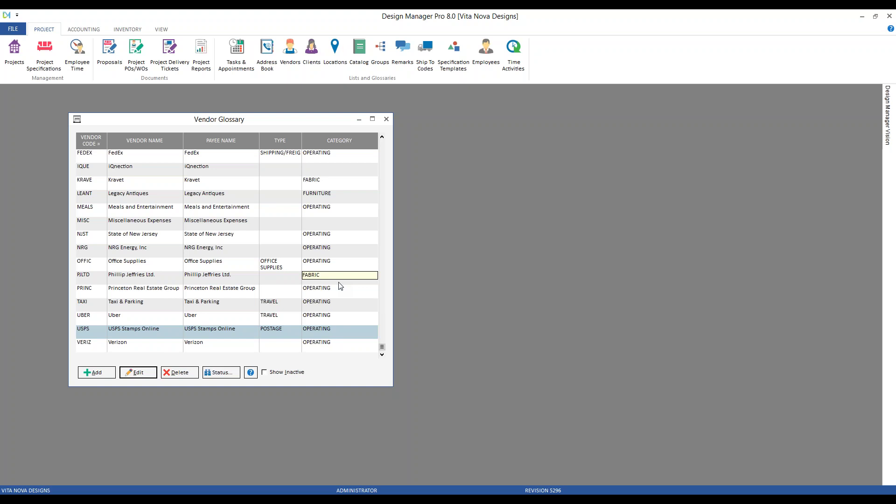
click(387, 120)
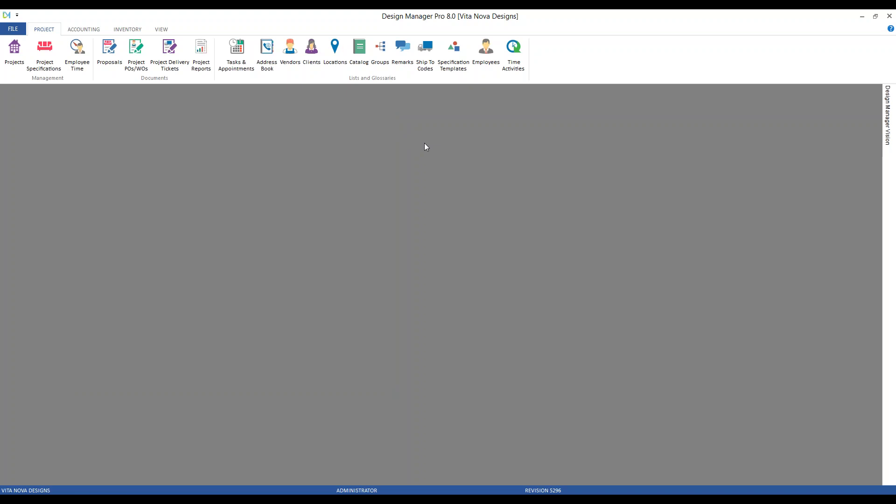
Start a new accounts payable entry under bills and invoices with the type Expense / Bill / Misc.
click(91, 29)
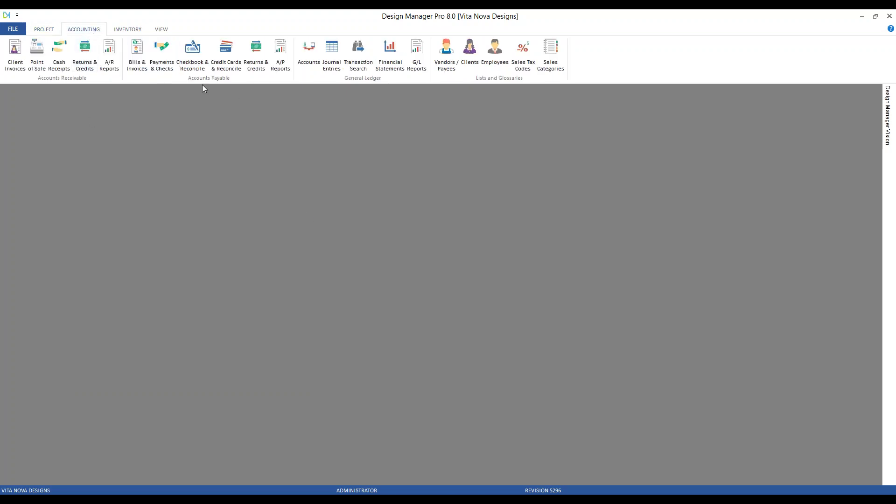
click(143, 56)
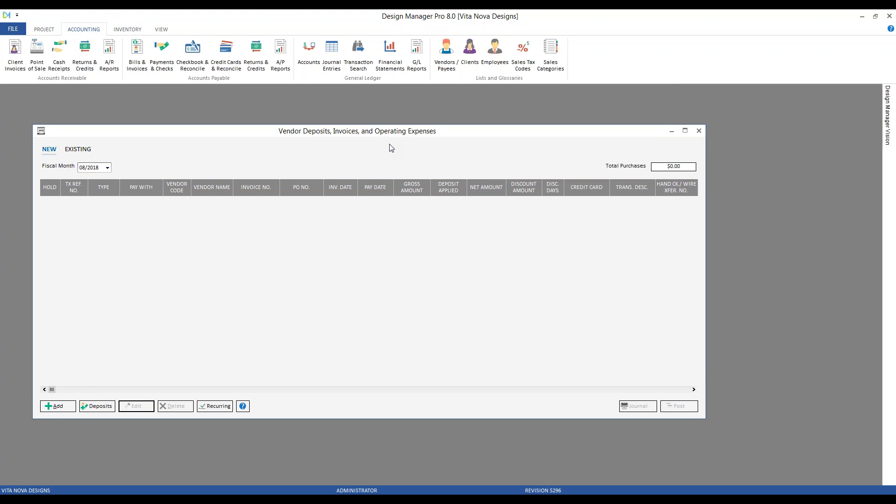
click(58, 406)
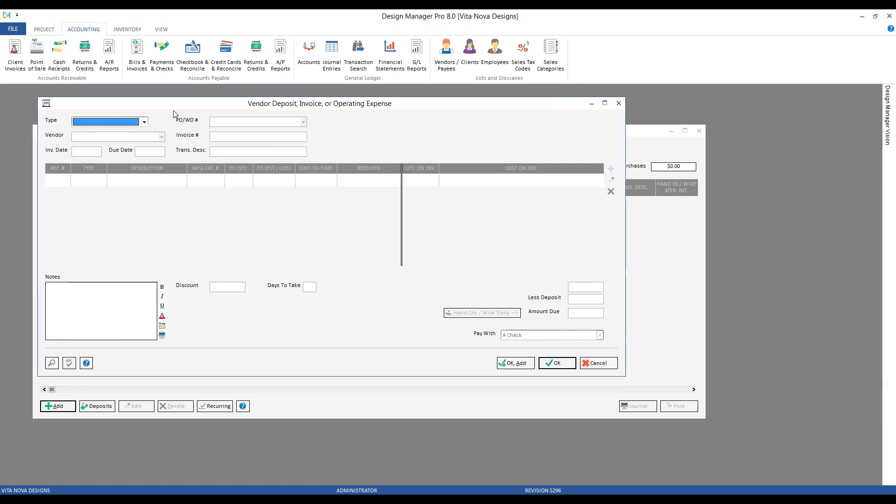
drag(172, 110, 237, 151)
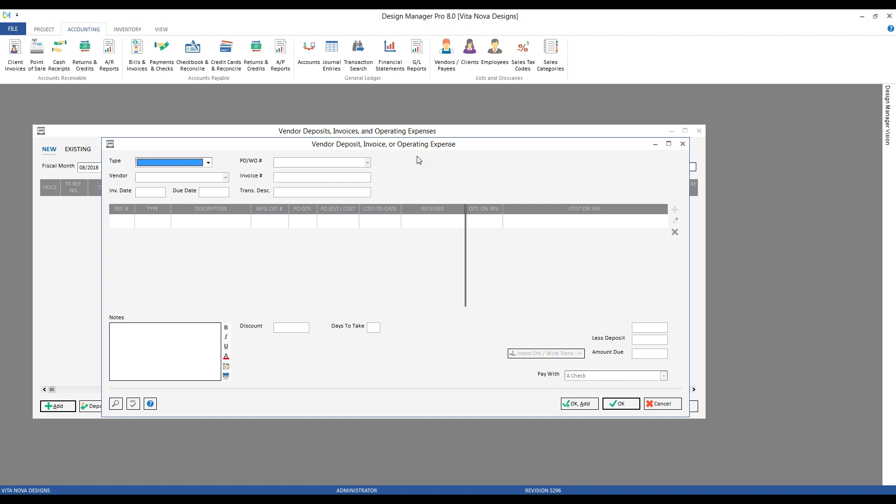
click(210, 164)
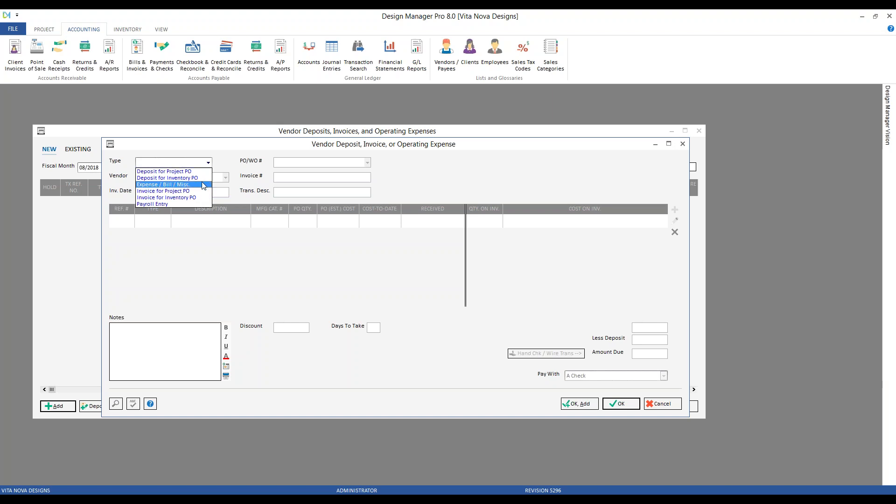
click(202, 184)
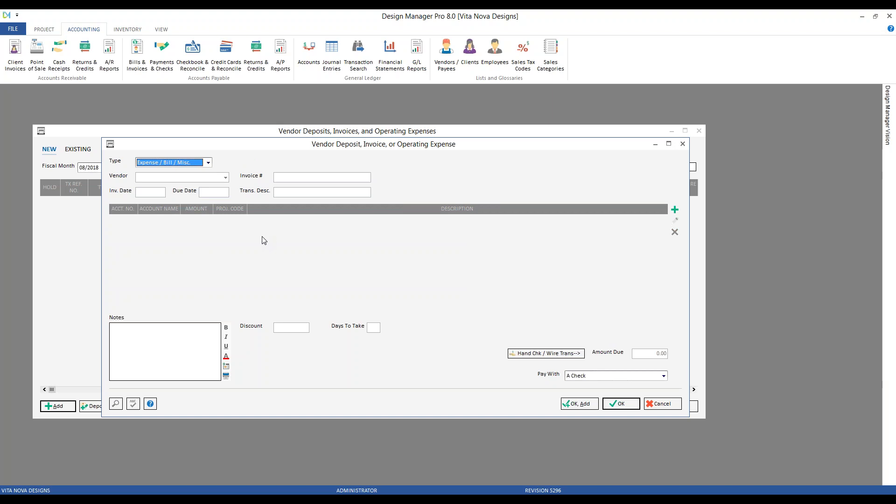
Choose USPS Stamps Online as the expense's vendor and enter "initial account funding" as the invoice number.
click(211, 177)
text(us)
key(Tab)
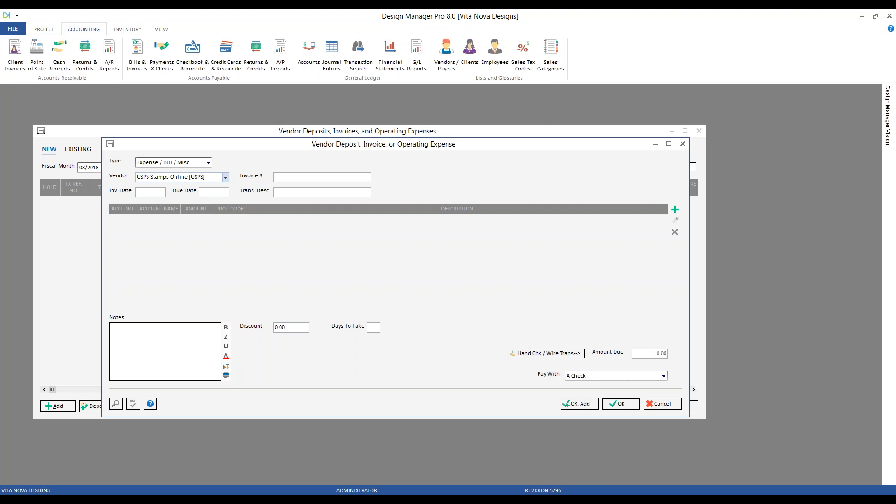
text(initial account fundin)
key(Tab)
Set the expense's invoice date to 8/9/2018.
key(F4)
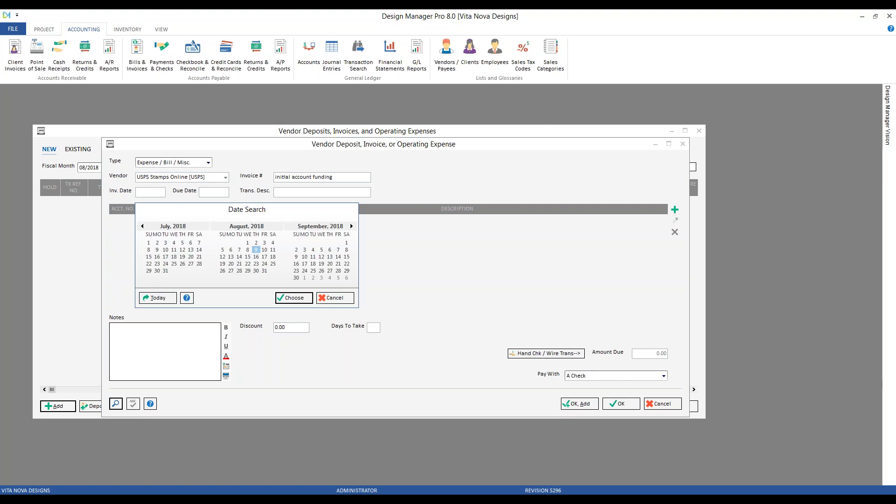
key(Return)
key(Tab)
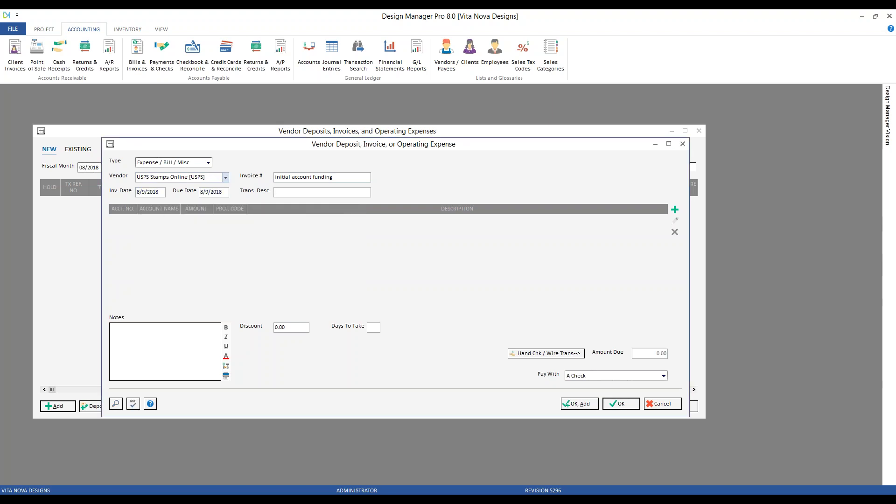
key(Tab)
Add a non-project distribution line of 50.00 to the Postage [62500] account.
click(674, 210)
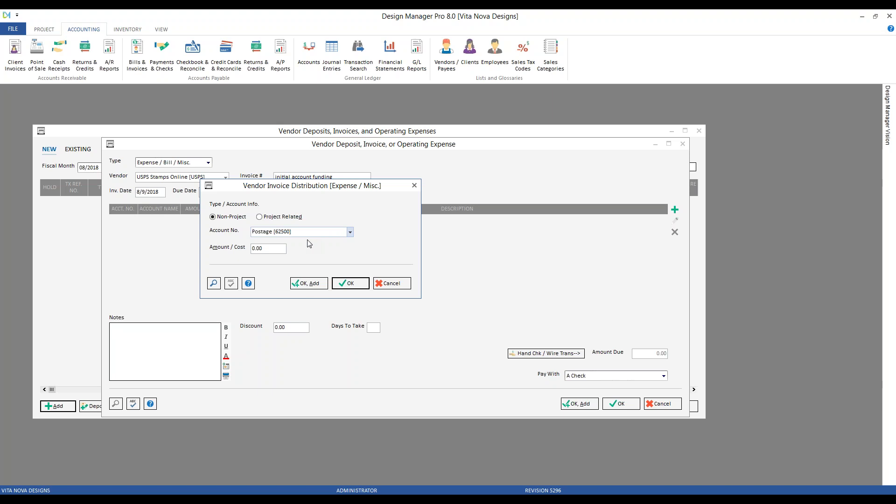
key(Tab)
text(5)
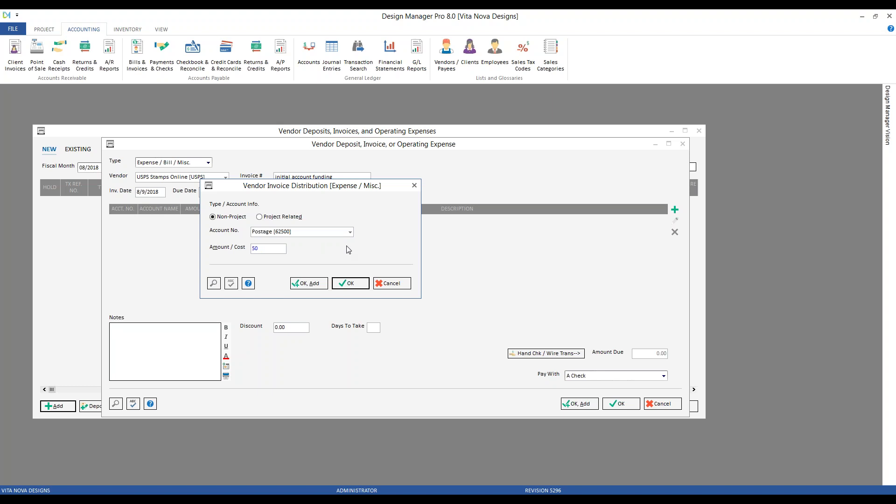
click(362, 284)
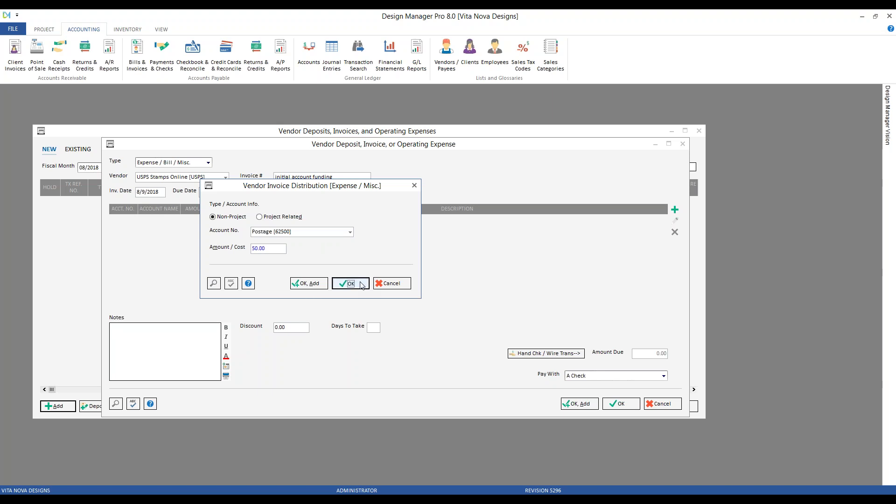
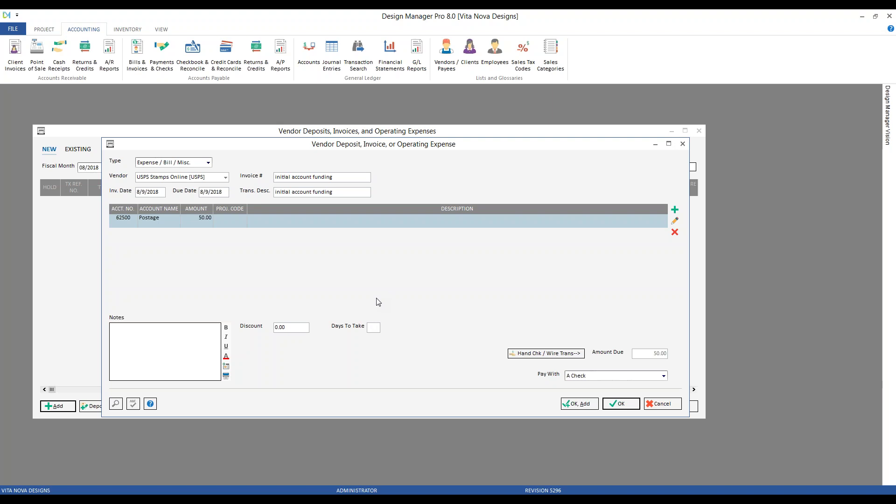
Switch to the web browser and view the YouTube page for Accounting Course 5: Vendor Invoices.
key(alt+Tab)
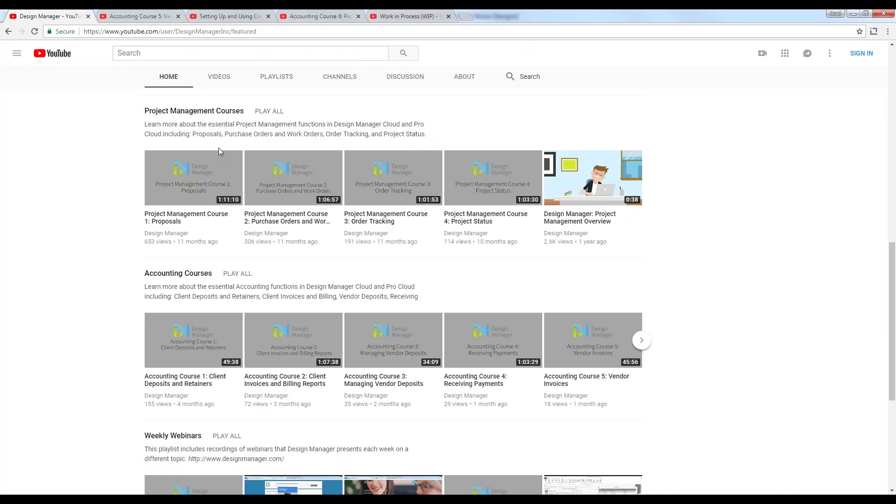
click(153, 20)
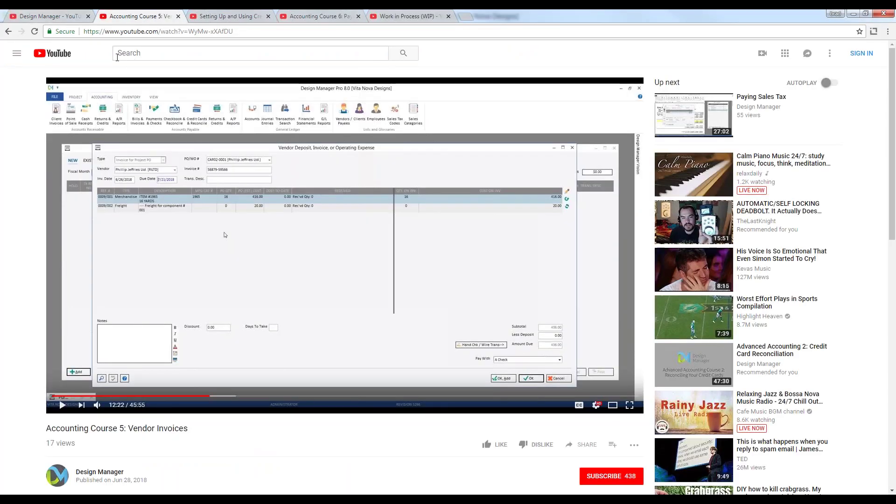
Return to Design Manager Pro and examine the hand check and wire transfer payment options without saving any entries.
drag(46, 428, 196, 435)
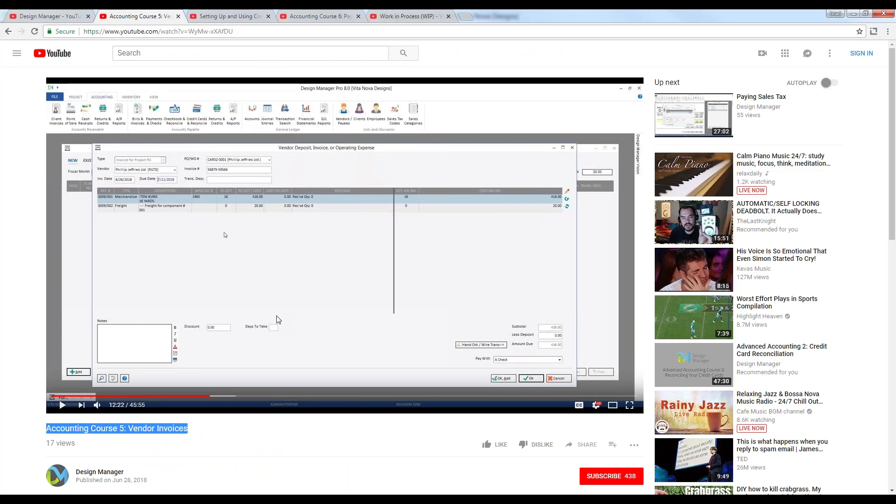
click(854, 15)
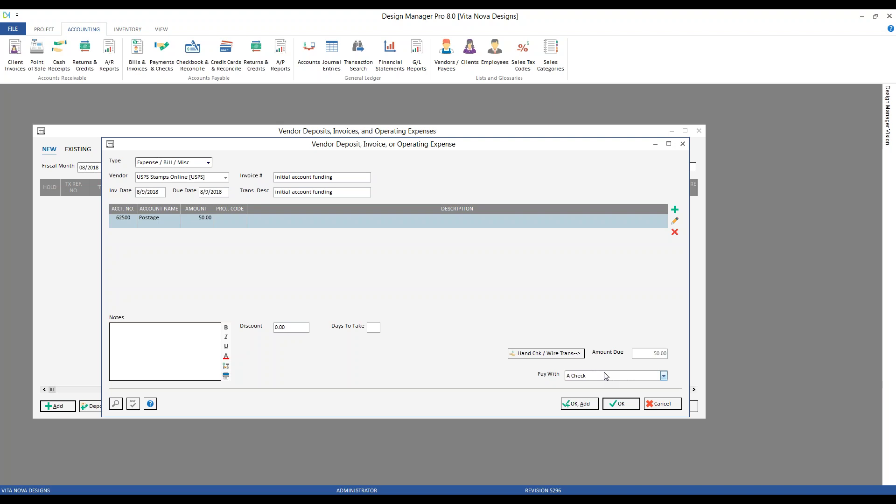
click(569, 356)
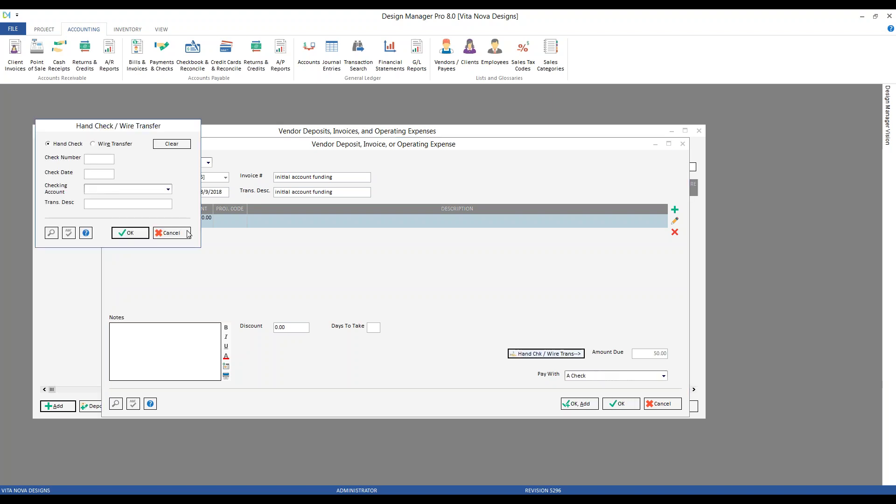
click(121, 145)
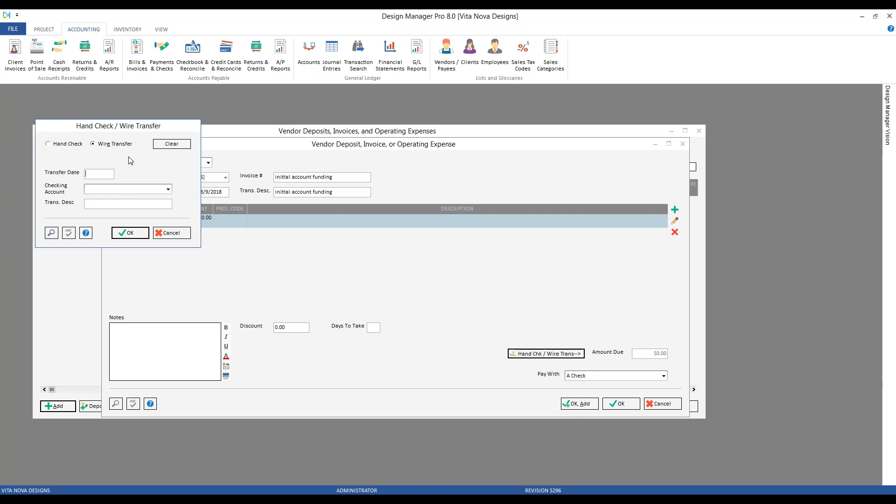
click(116, 192)
click(136, 171)
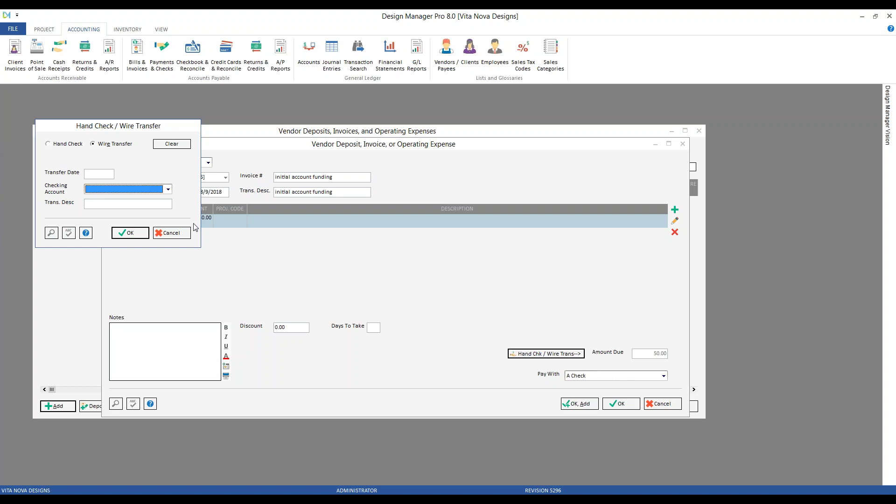
click(172, 233)
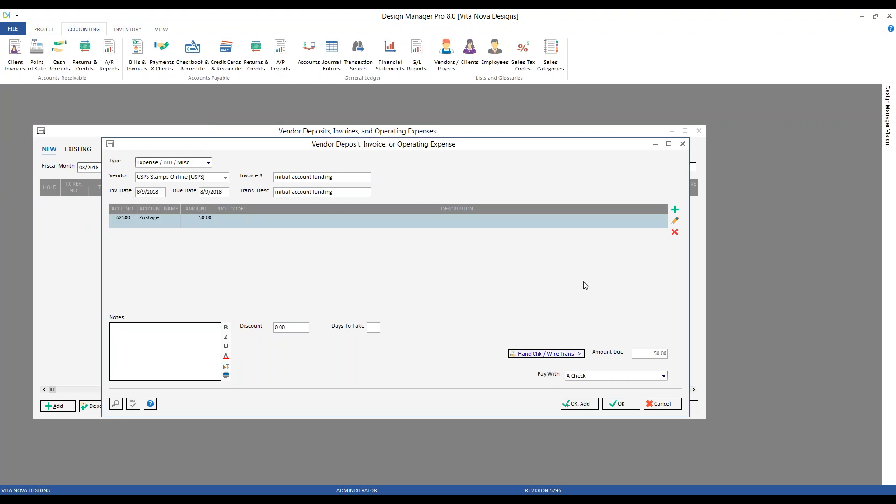
Set the USPS expense to be paid with American Express (20100).
click(583, 376)
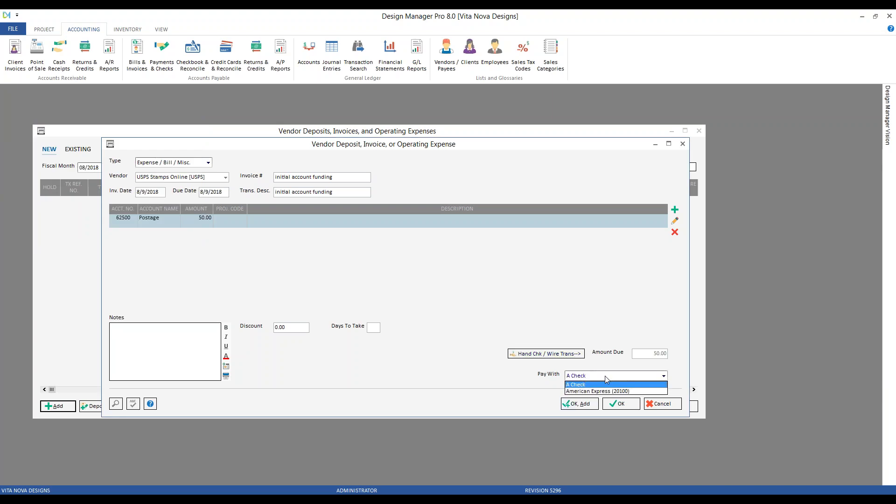
click(643, 392)
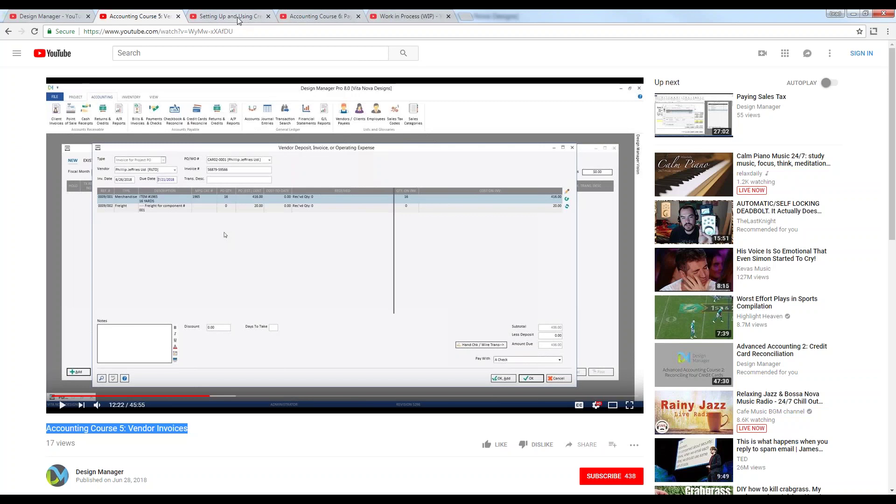
View the YouTube page for Setting Up and Using Credit Cards in the web browser, and return to Design Manager Pro.
click(239, 17)
drag(45, 428, 173, 433)
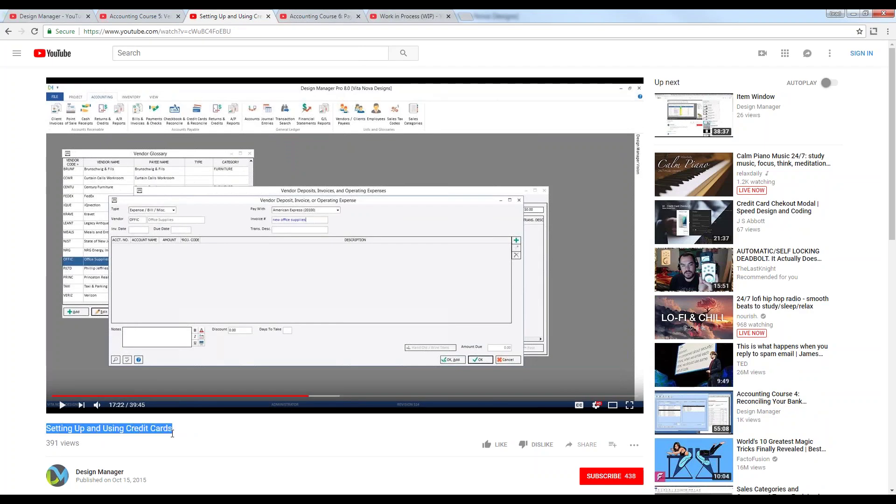
click(855, 15)
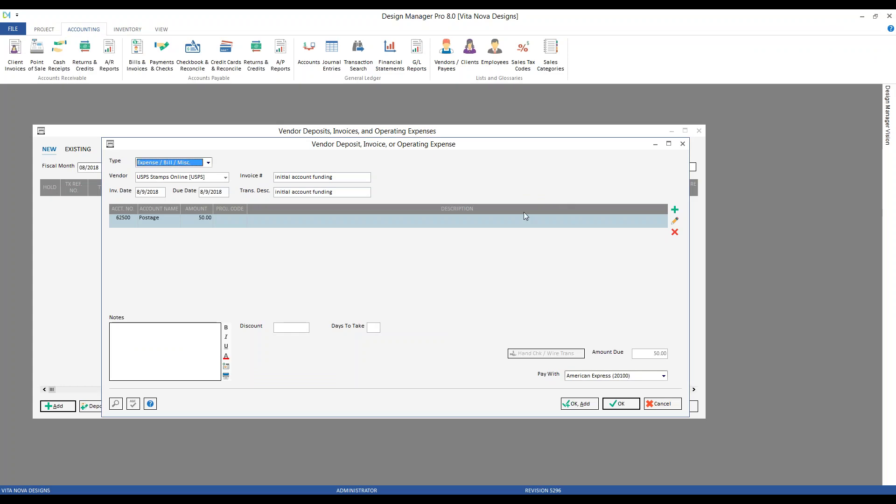
Add a date-stamped note reading "begin using stamps.com - bgm" to the expense and save it.
click(190, 327)
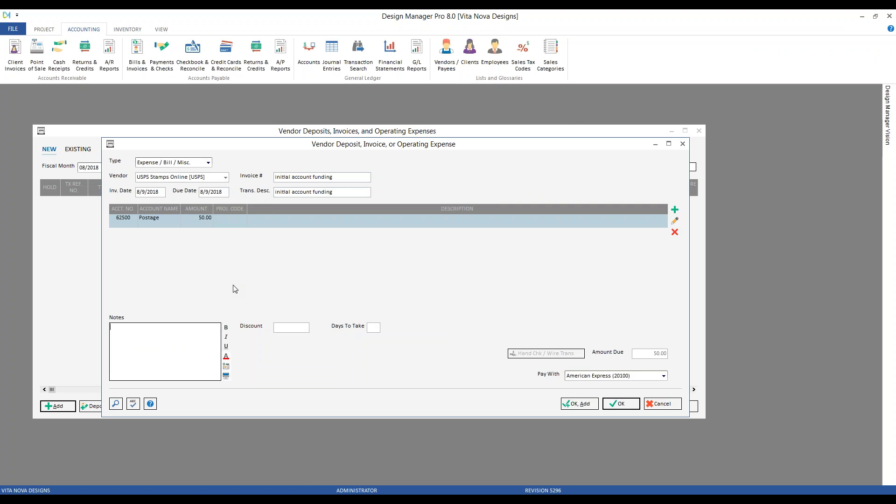
click(226, 366)
text(begin using stamps.com - bgm)
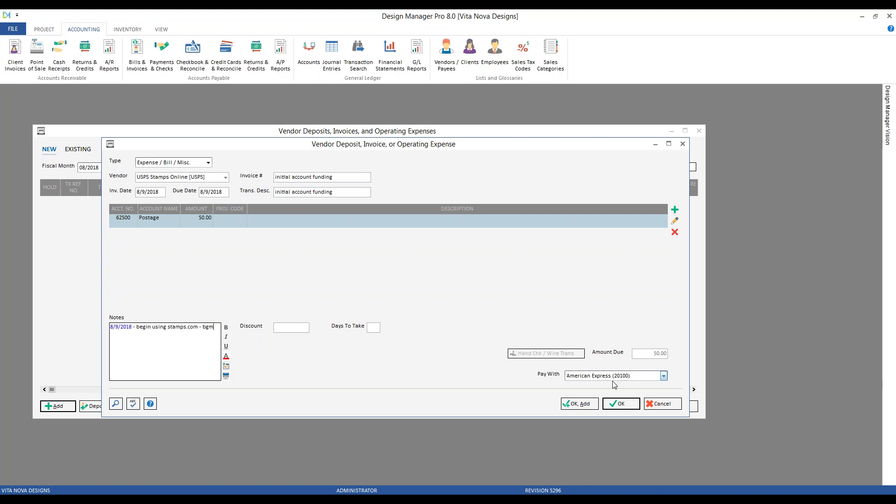
click(616, 406)
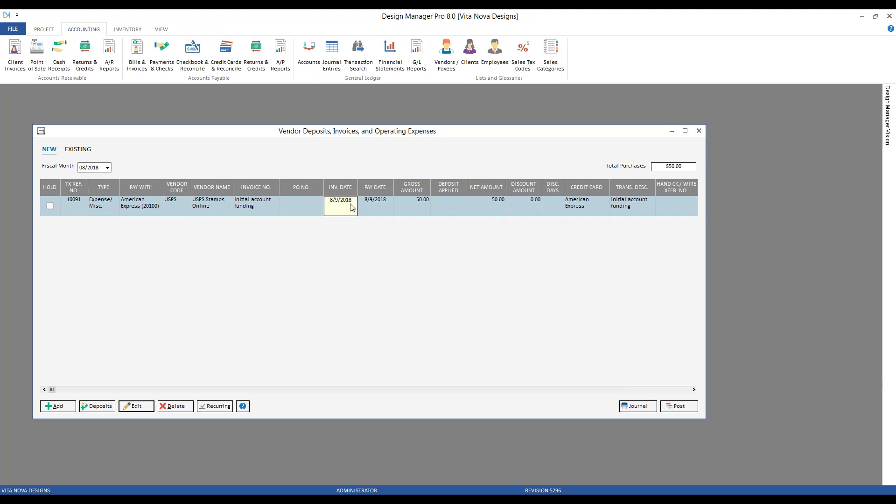
Review the unposted USPS expense in its edit window without changes, and check the delete option without deleting it.
key(Return)
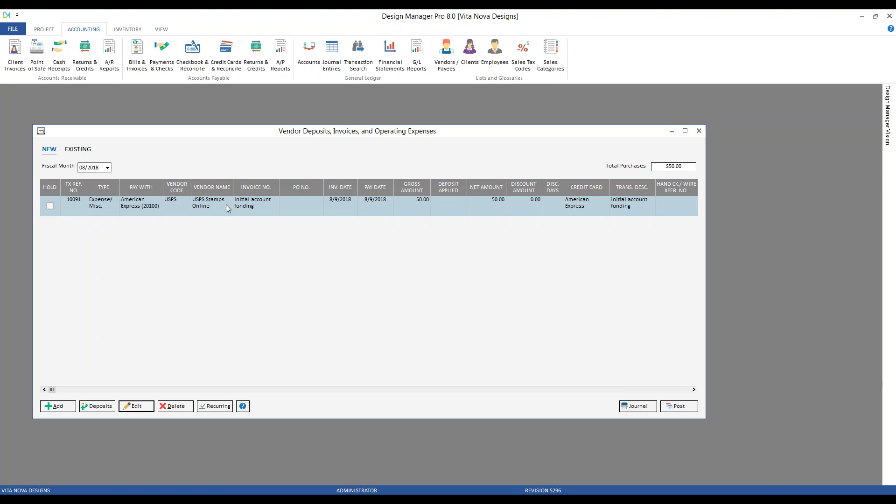
click(136, 406)
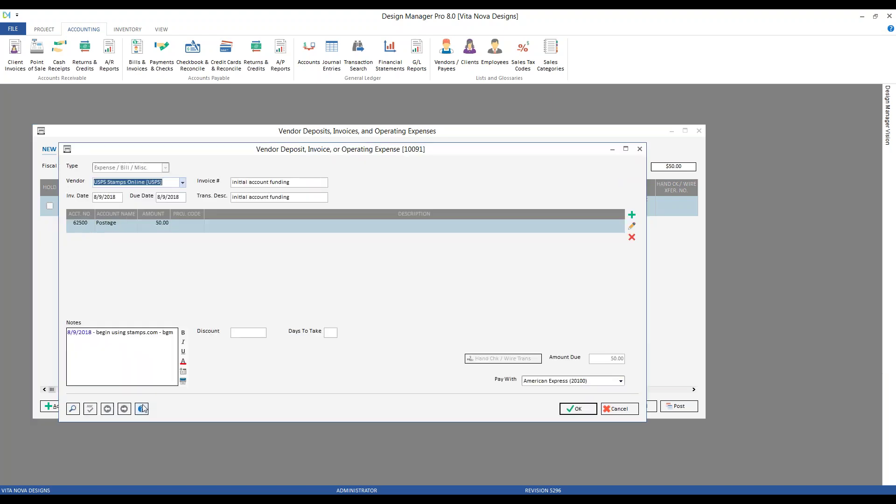
click(621, 409)
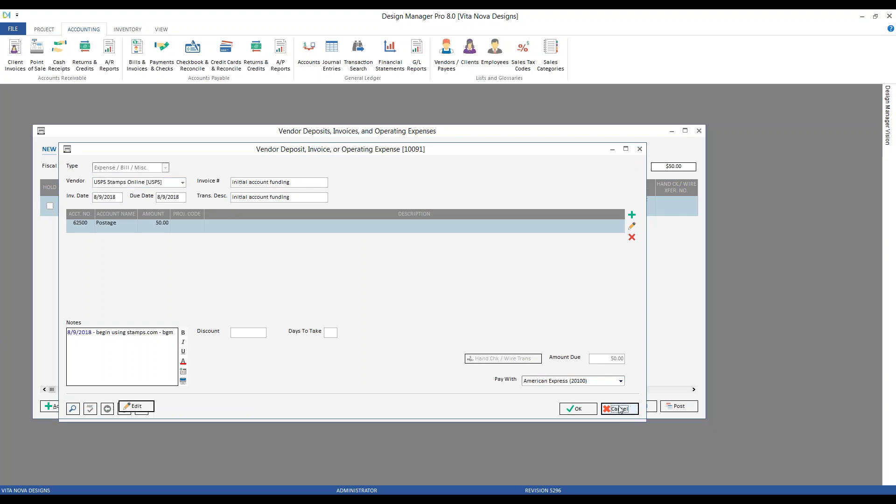
click(181, 407)
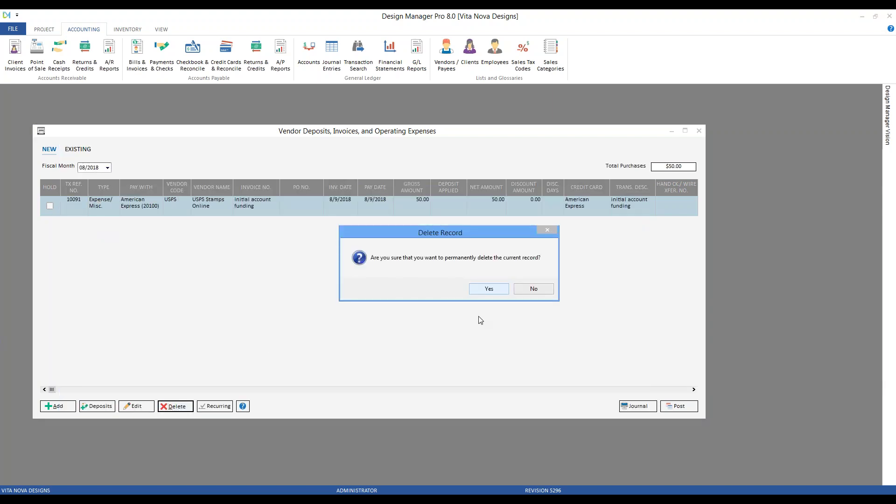
click(534, 288)
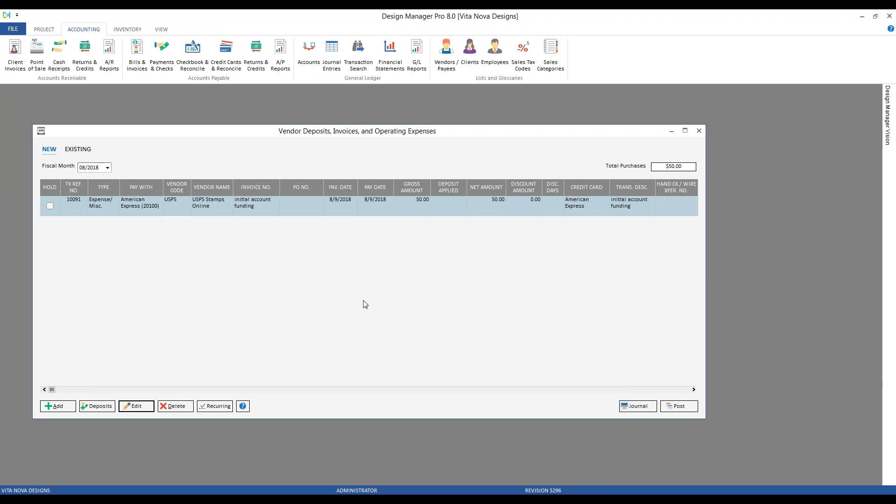
Preview the Purchases Posting List Report with notes shown, enlarge it to 150%, and close it after reviewing the entries.
click(644, 408)
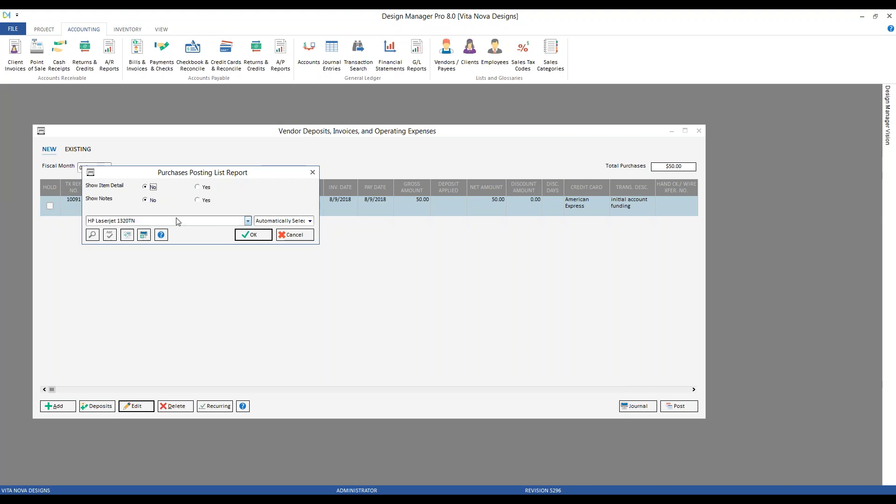
click(198, 200)
click(253, 234)
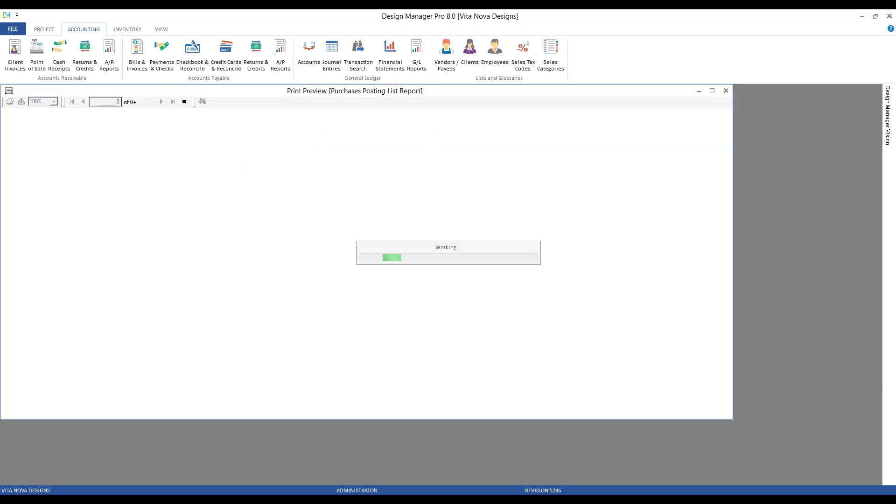
click(53, 102)
click(43, 140)
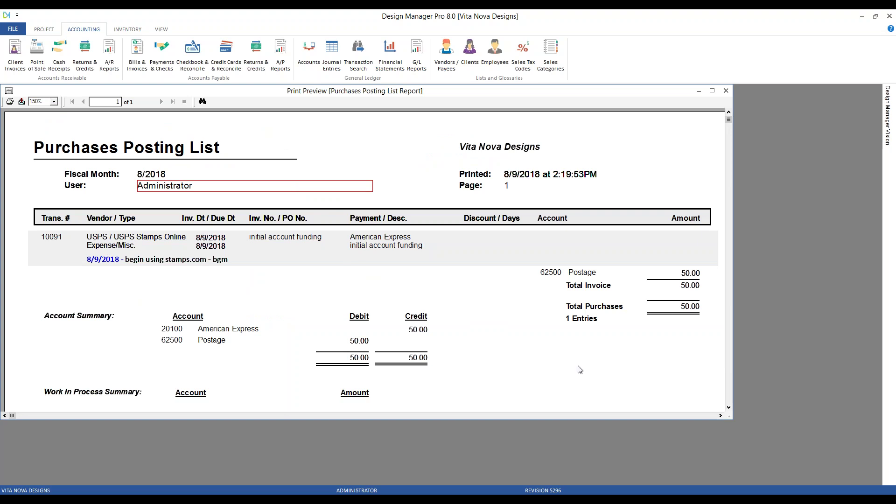
drag(732, 419, 760, 448)
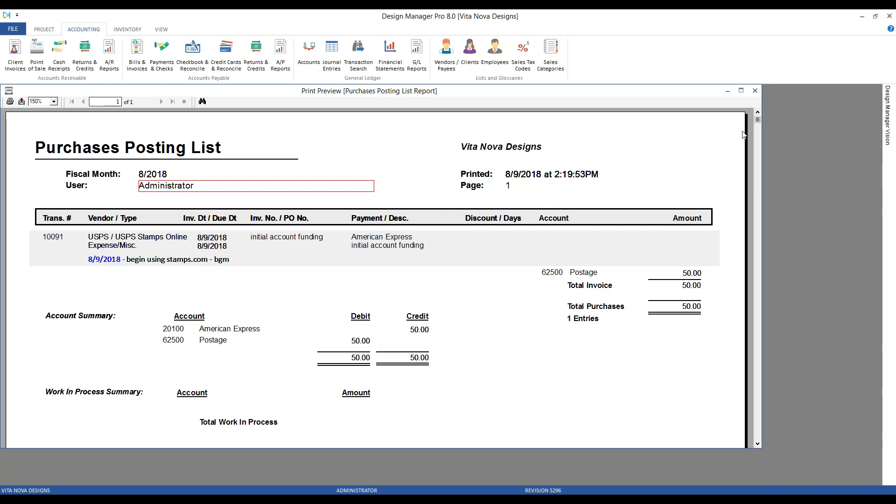
click(755, 90)
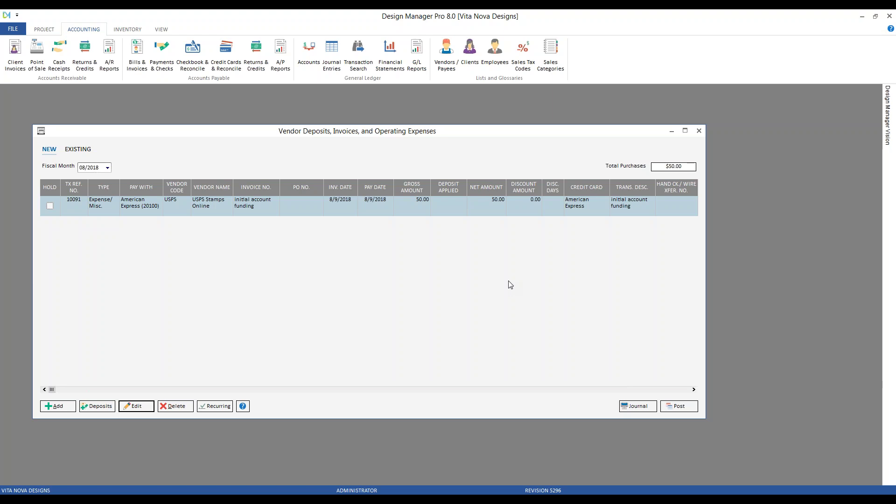
Post the list of new purchases into fiscal month 08/2018.
click(679, 407)
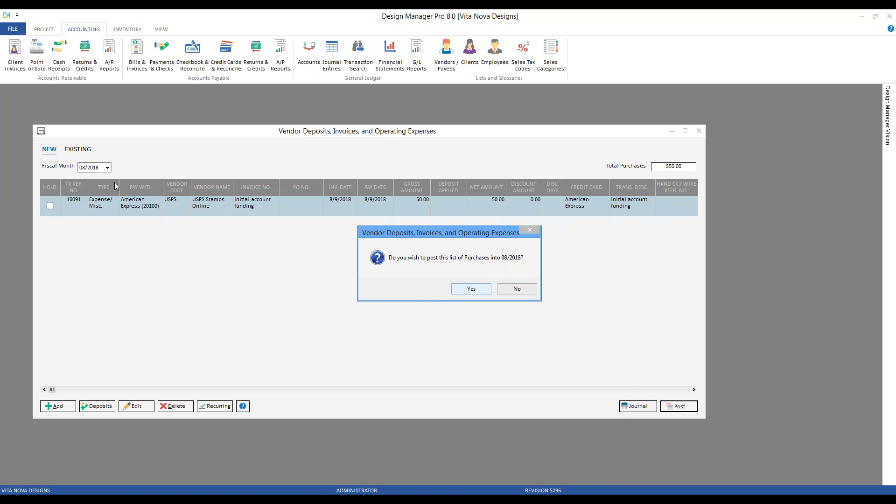
click(472, 289)
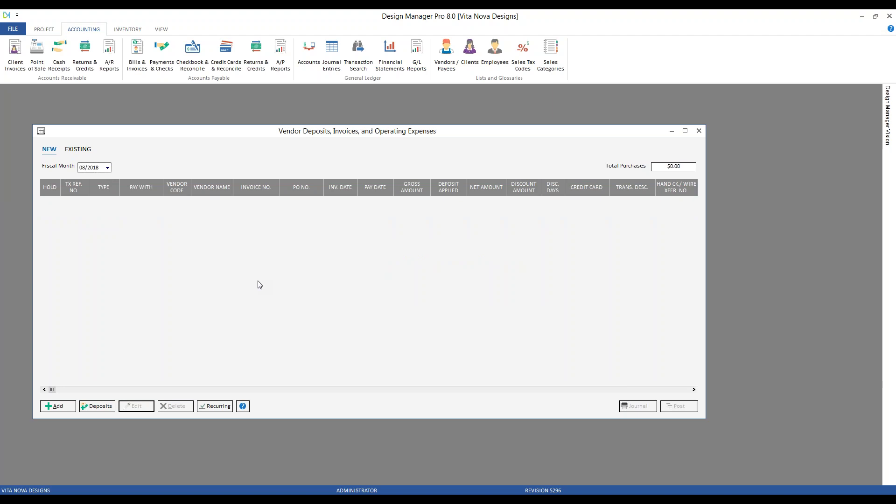
Find the posted USPS expense among the existing transactions and check its edit and void options without changing it.
click(78, 150)
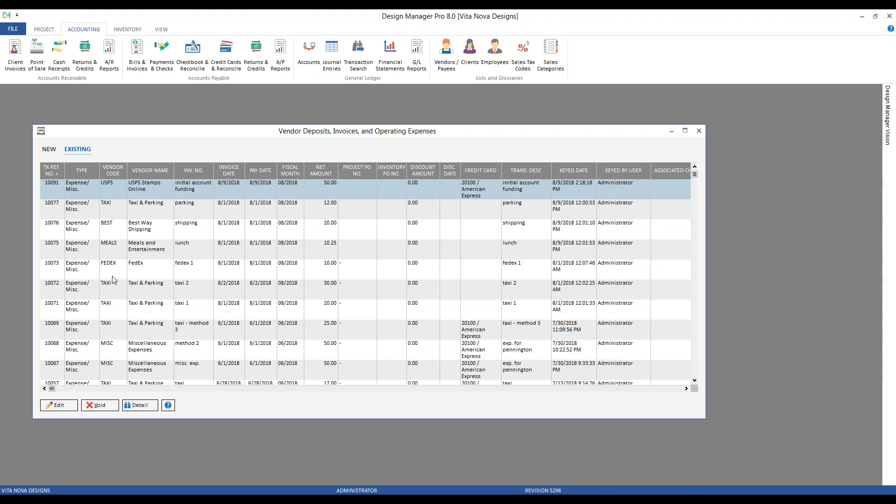
click(59, 405)
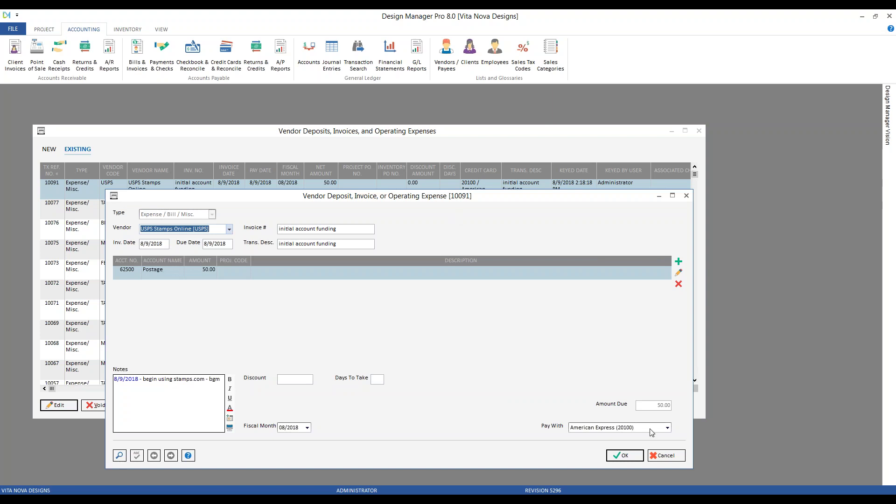
click(664, 456)
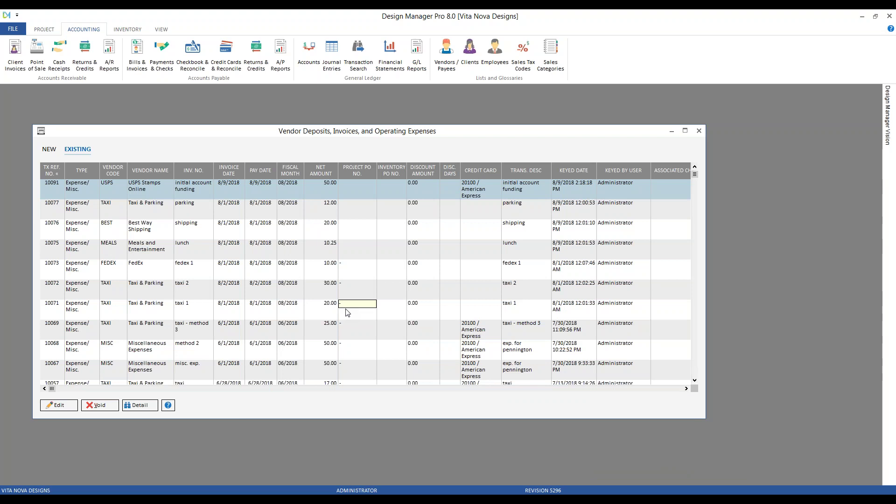
click(98, 405)
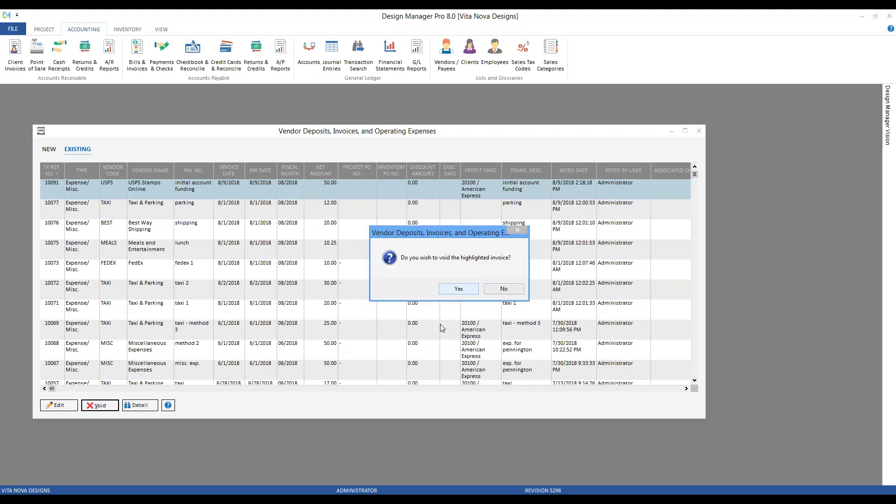
click(504, 289)
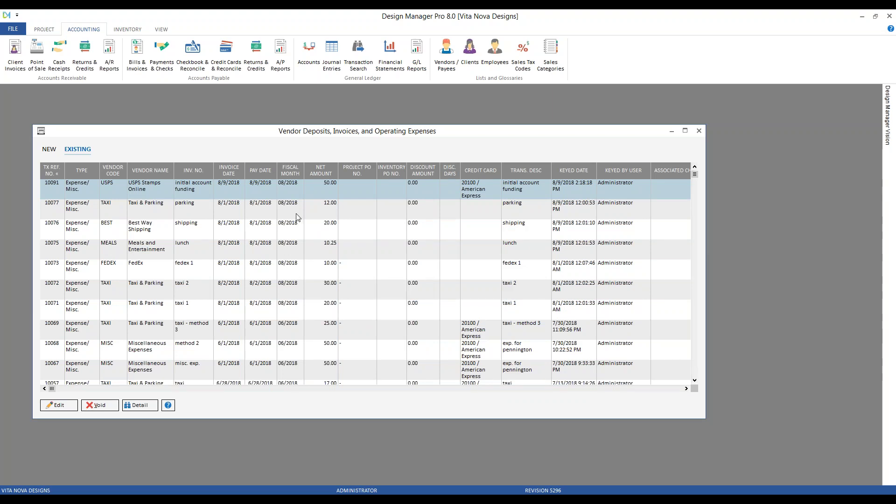
Examine the posted USPS expense's account debits, credits and notes, and return to the list of new expenses.
click(140, 405)
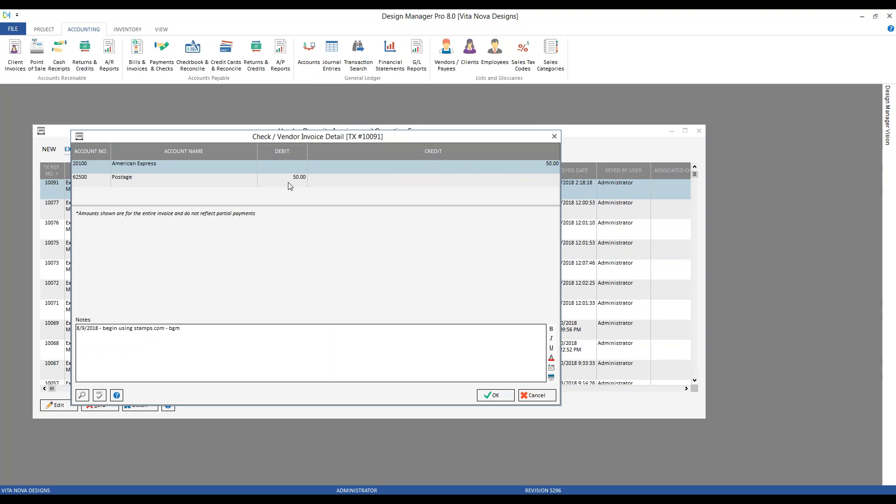
click(234, 181)
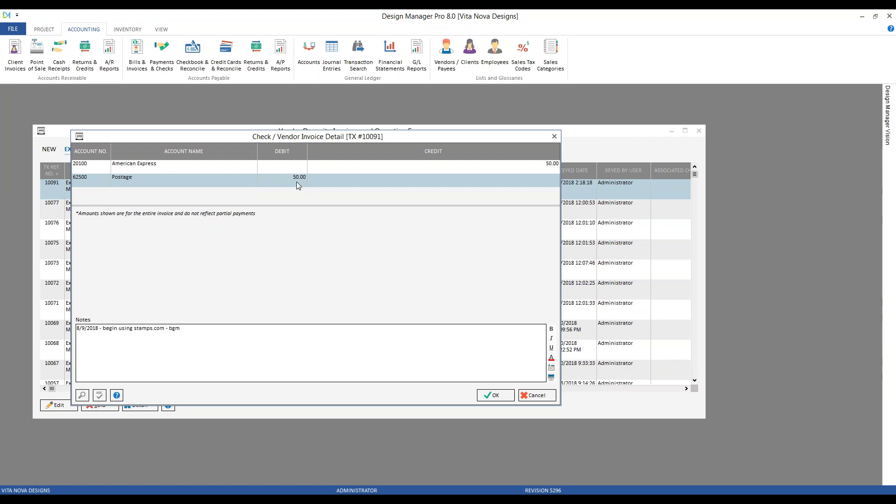
drag(186, 332, 52, 339)
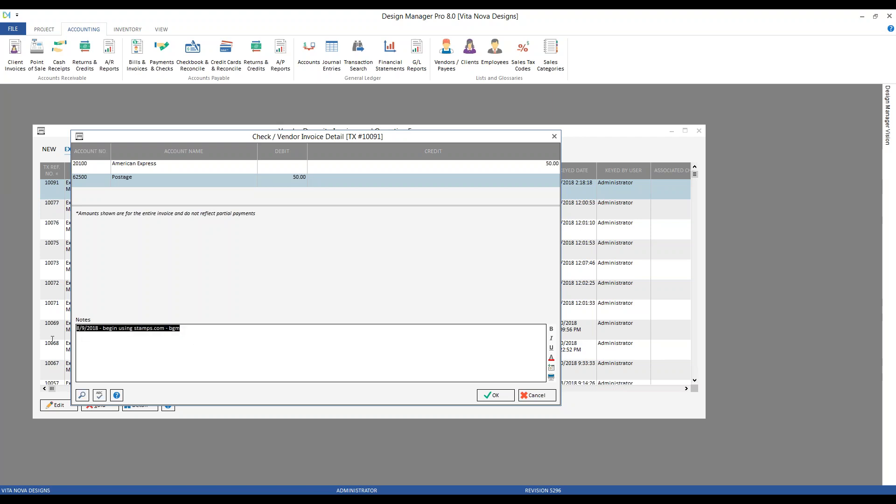
click(539, 396)
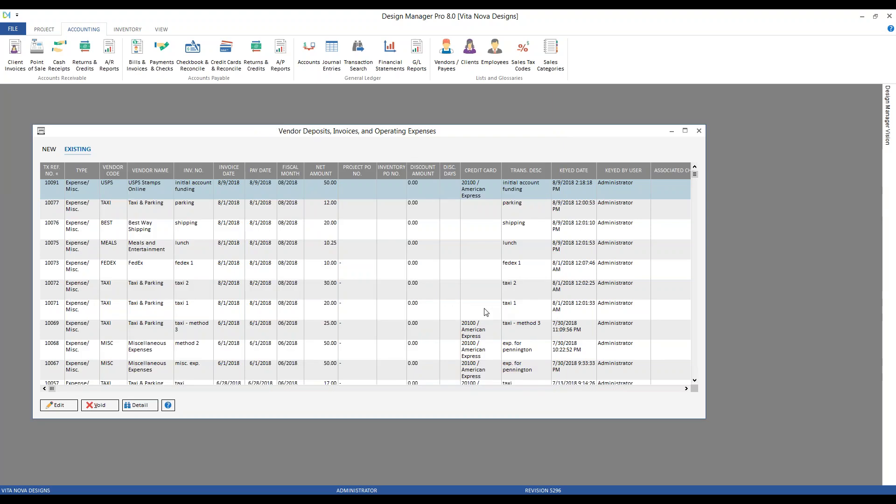
click(50, 149)
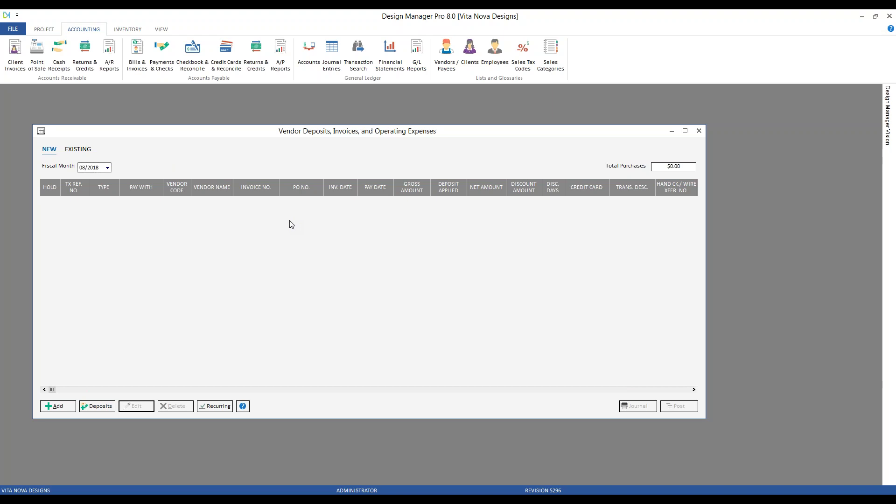
Examine the recurring monthly rent expense for Princeton Real Estate Group, including its Office Rent account distribution, without changing it.
click(223, 407)
drag(164, 94, 375, 140)
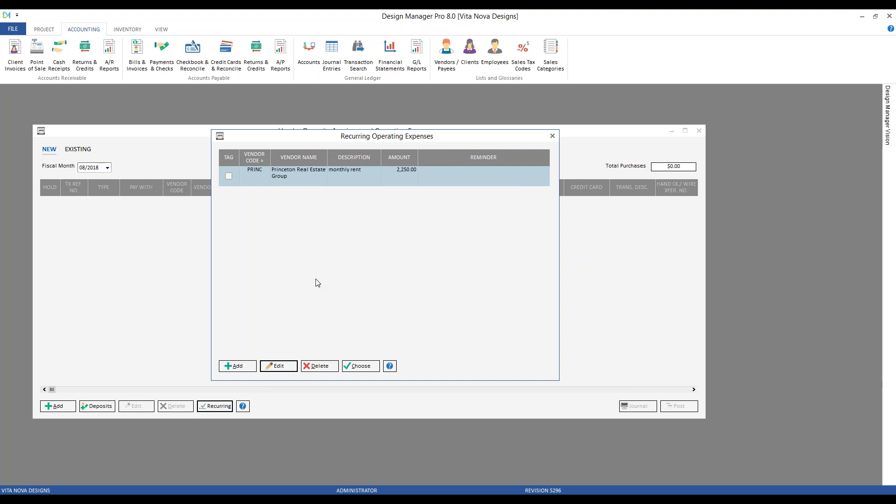
click(279, 366)
drag(208, 94, 282, 142)
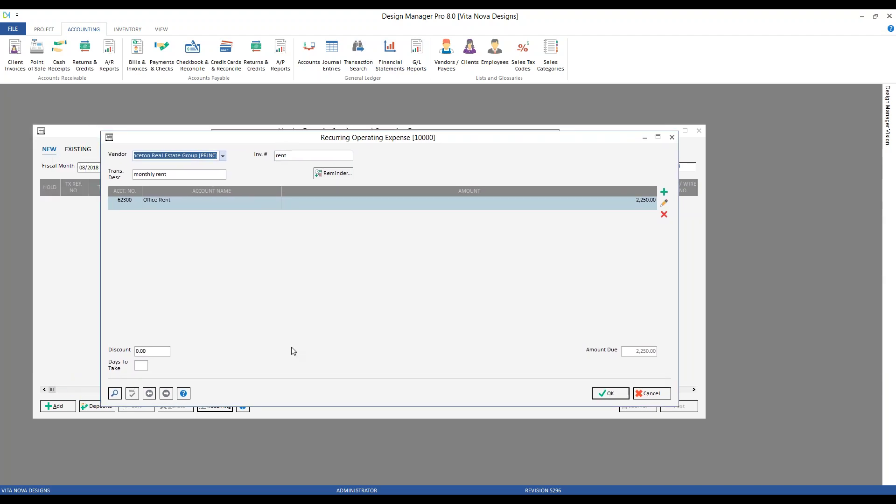
click(186, 175)
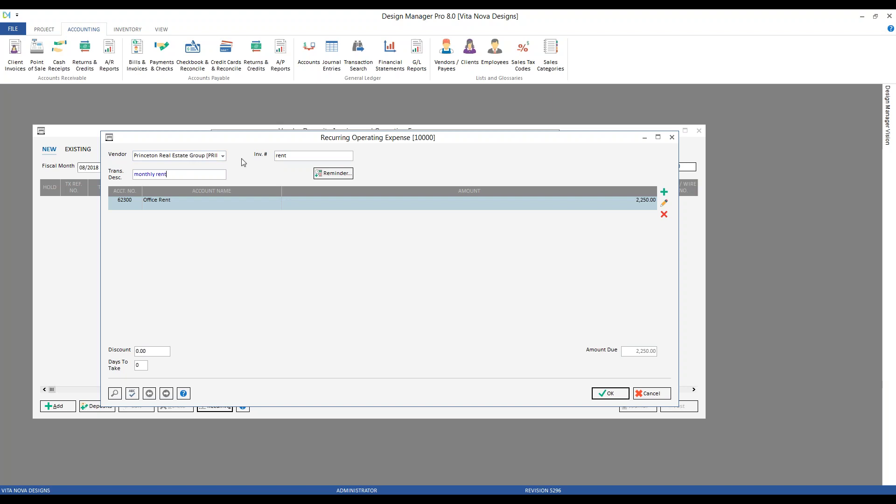
click(276, 160)
click(226, 176)
click(664, 203)
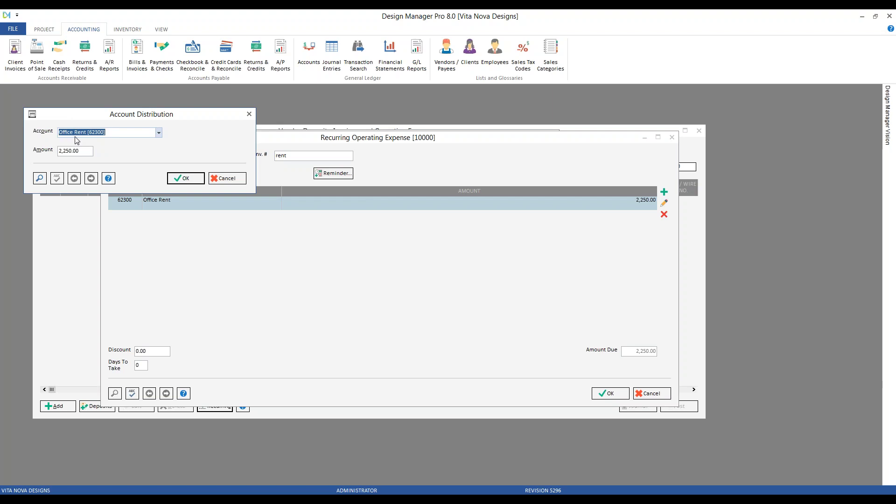
click(226, 178)
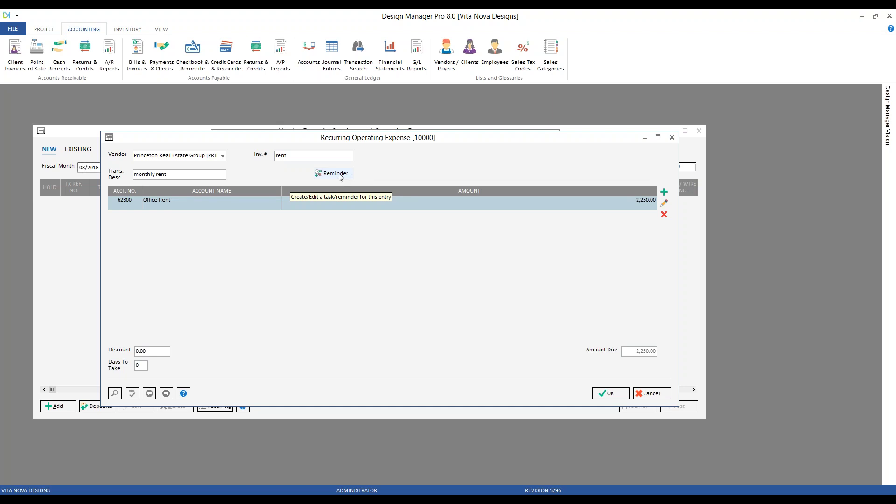
Set up a payment reminder task for the recurring rent on 9/3/2018 at 9:00 AM with Monthly recurrence.
click(338, 174)
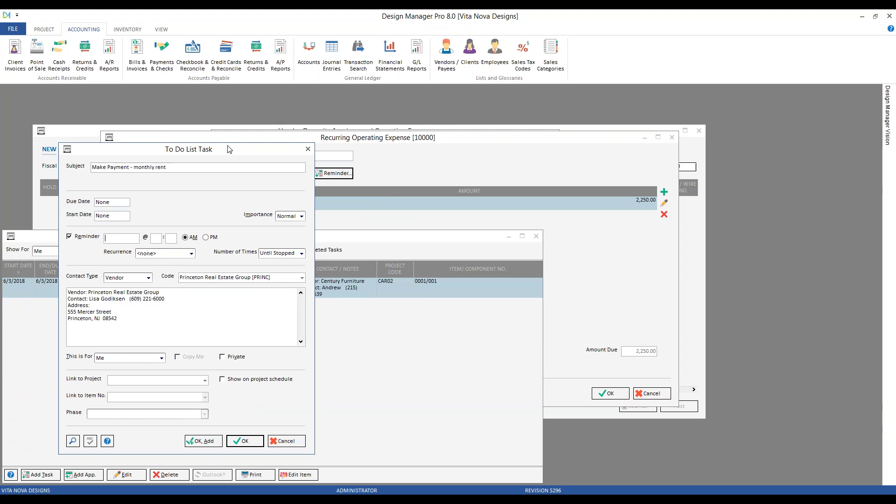
drag(195, 153, 310, 154)
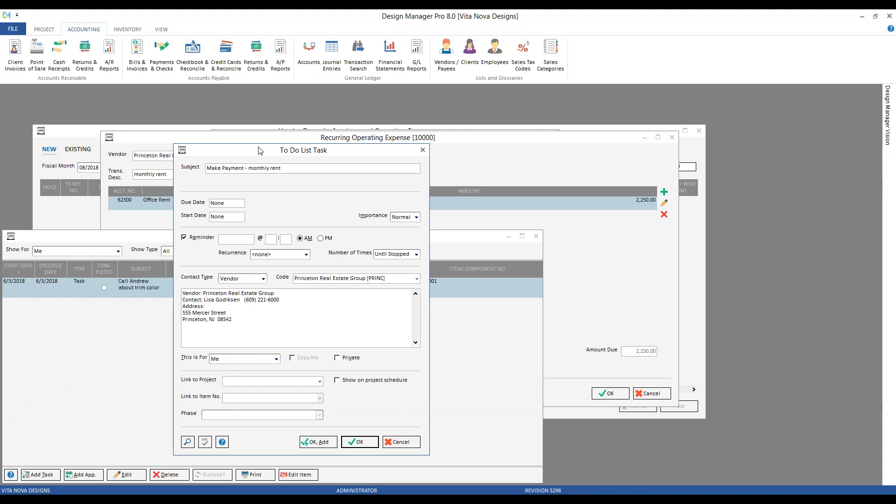
drag(261, 151, 290, 189)
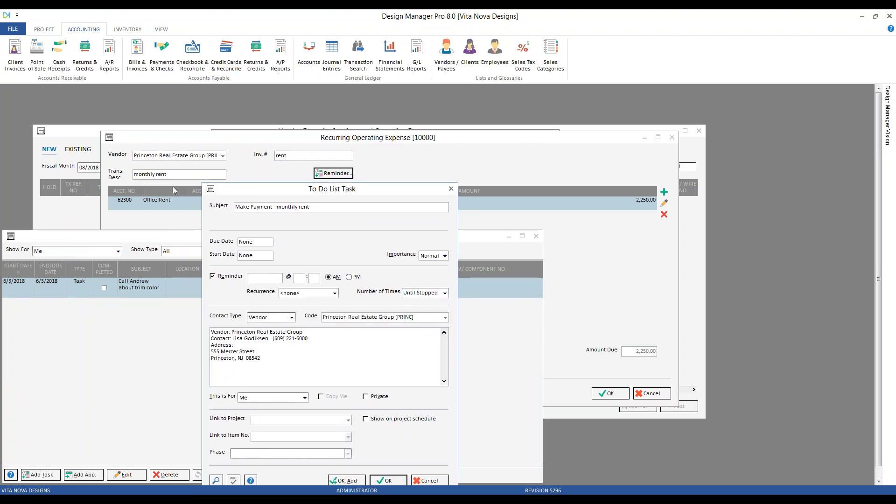
drag(260, 188, 250, 130)
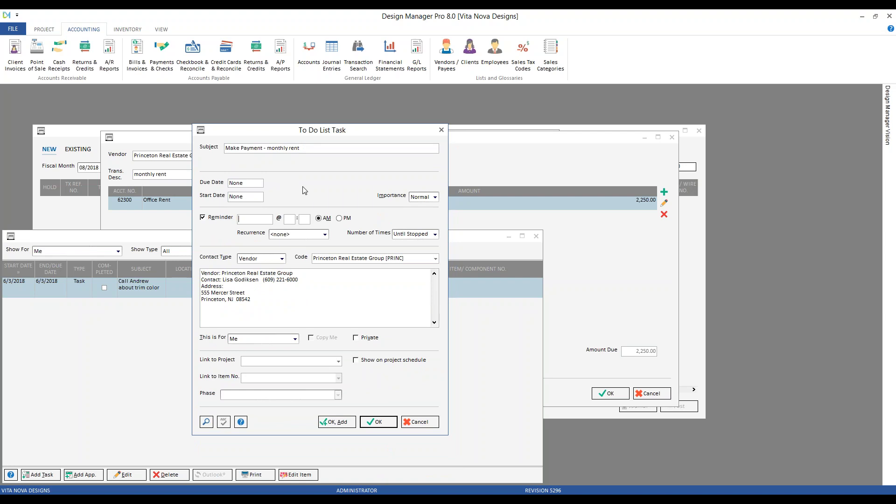
click(207, 422)
click(362, 198)
click(350, 246)
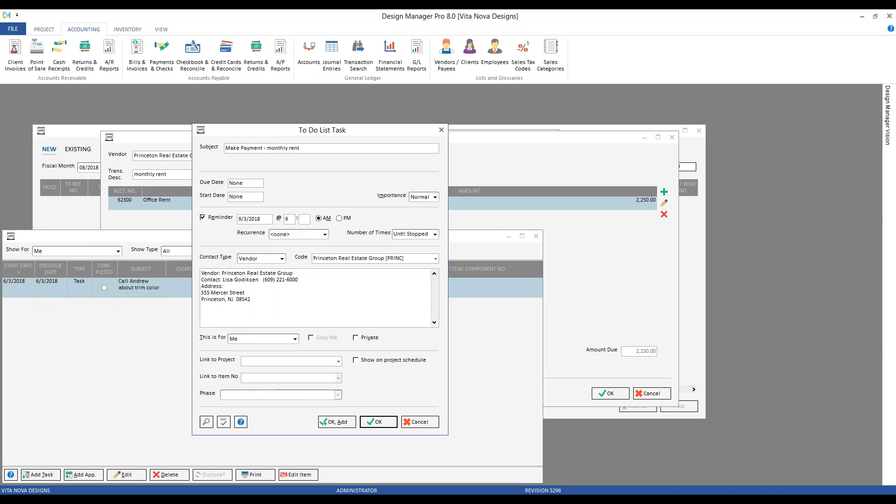
click(294, 234)
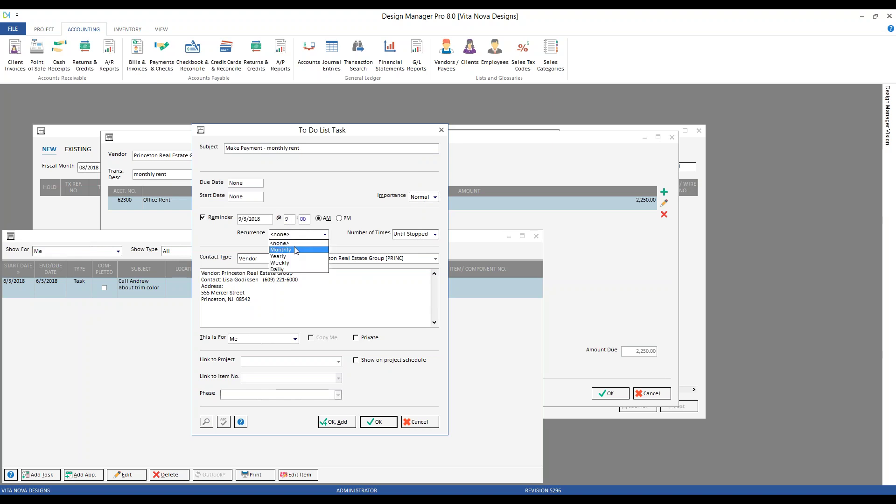
click(295, 250)
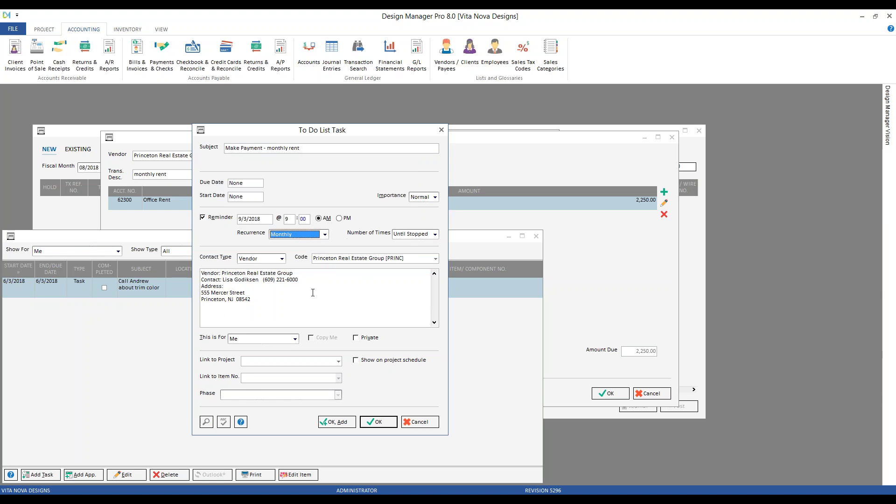
Save the rent reminder task, close the to-do list and accept the recurring operating expense.
click(378, 422)
drag(68, 236, 184, 146)
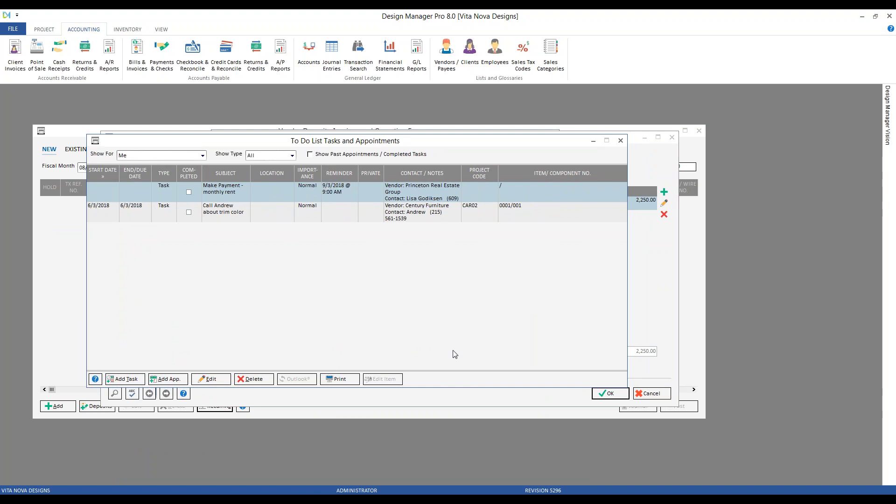
click(620, 141)
click(610, 393)
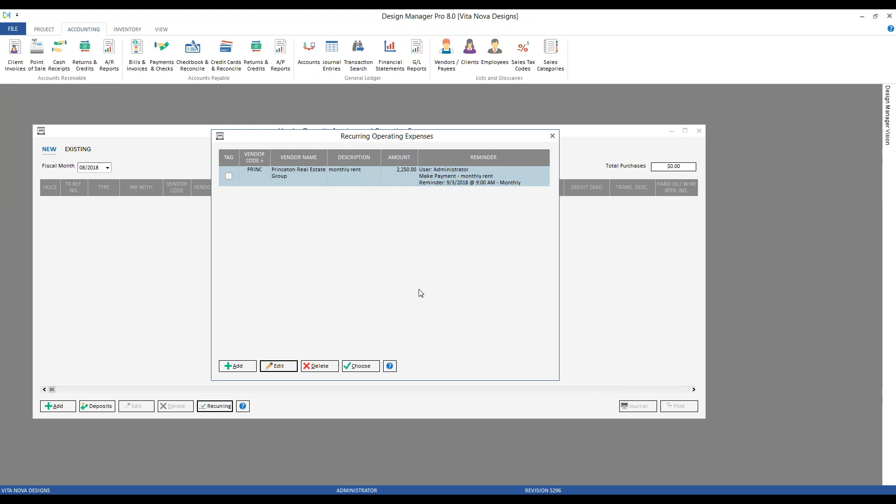
Create a new expense from the recurring monthly rent and set its invoice number to "August rent".
click(229, 176)
click(361, 366)
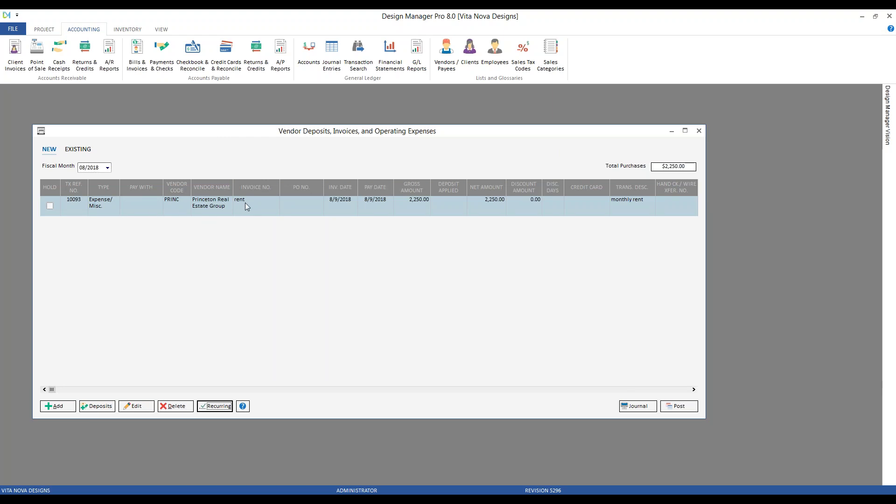
double_click(301, 204)
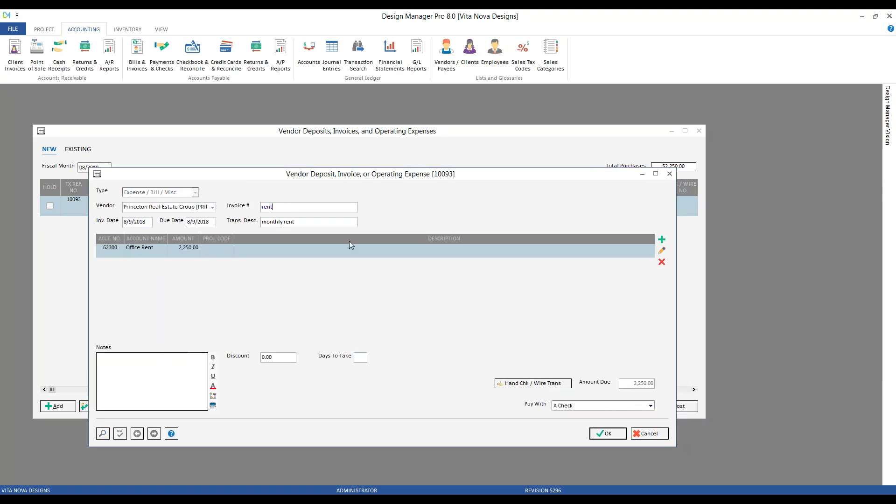
key(Home)
text(August)
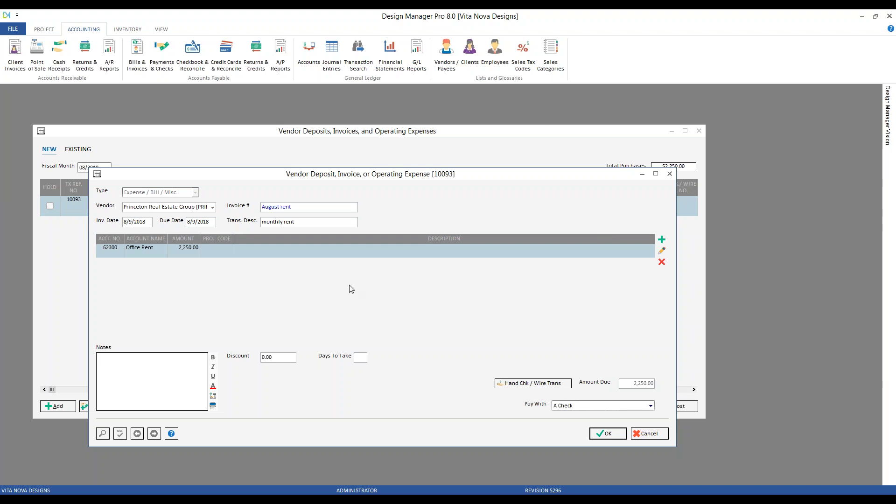
click(605, 434)
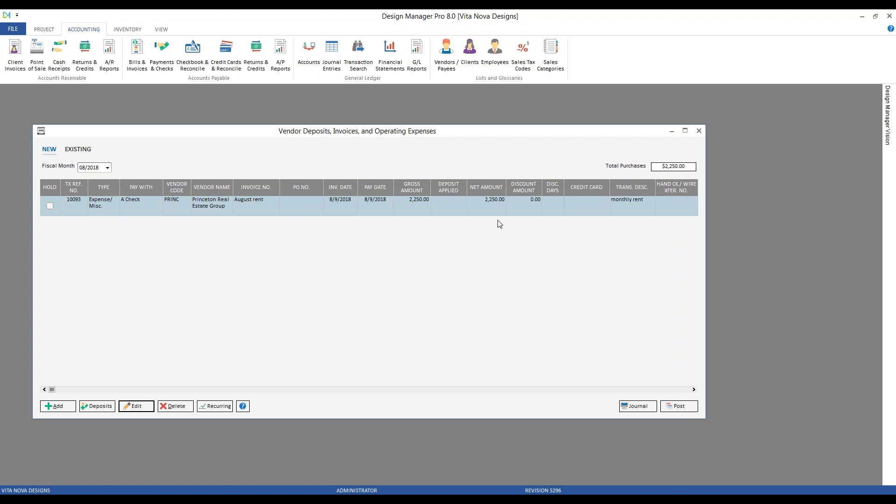
Post the August rent expense into fiscal month 08/2018 and check its entry in the list of payments to make.
click(674, 407)
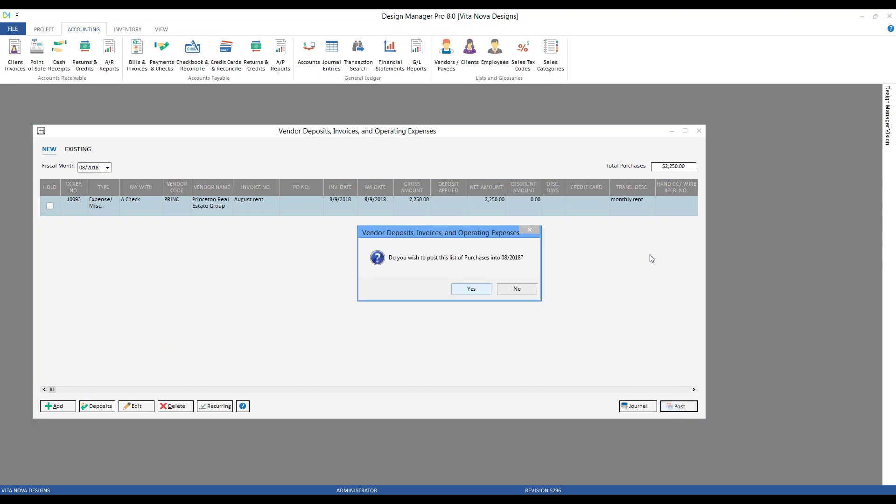
click(470, 290)
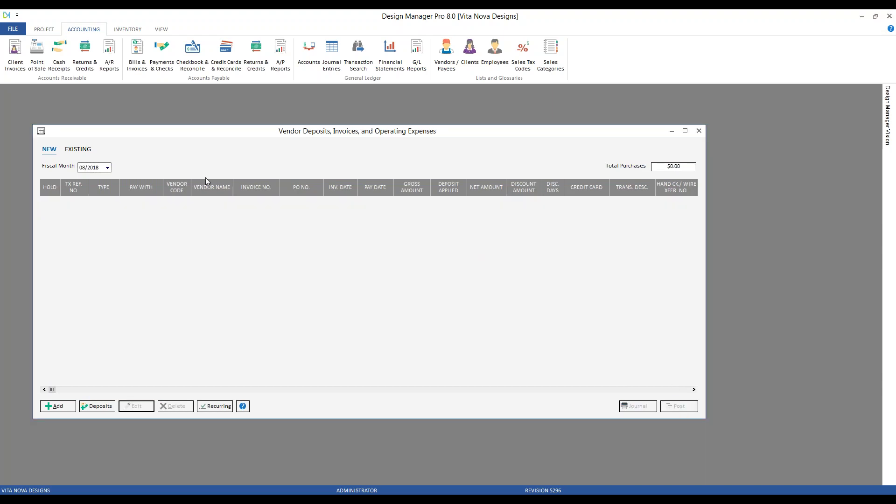
click(163, 70)
drag(167, 95, 221, 110)
click(131, 280)
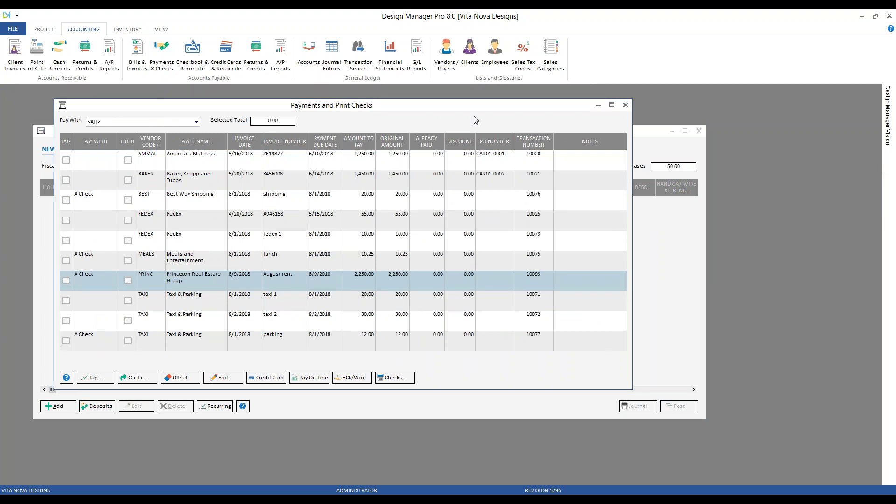
click(625, 105)
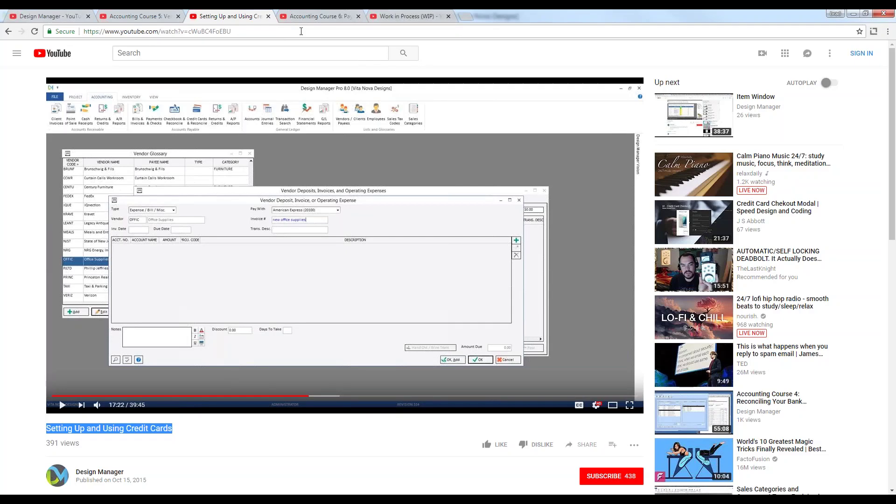
View the "Accounting Course 6: Paying Bills" video page in the browser, then return to Design Manager Pro and close the expenses window.
click(315, 21)
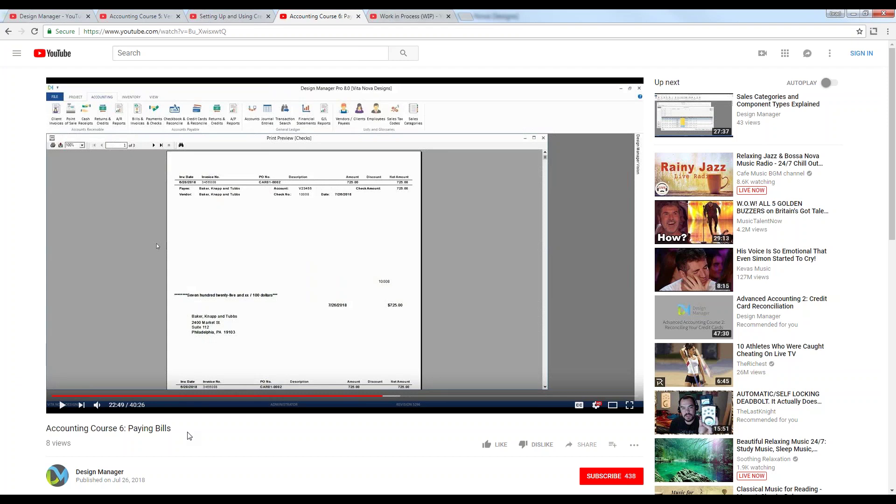
click(857, 14)
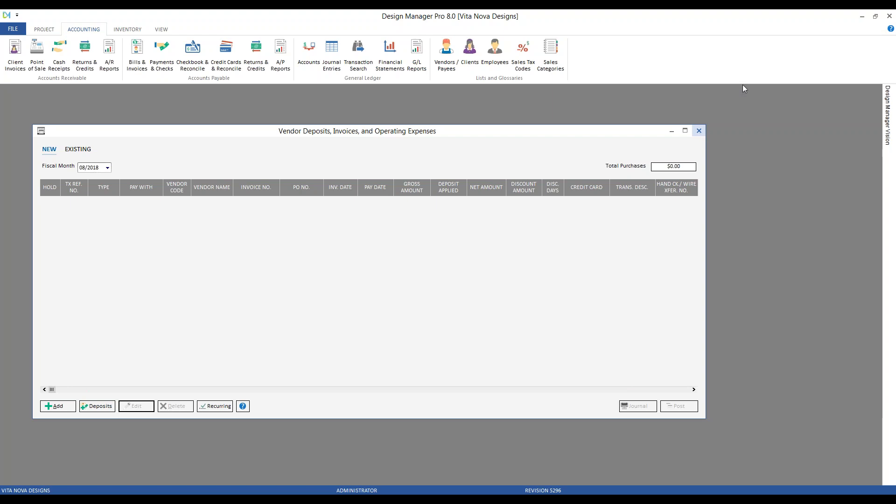
click(699, 130)
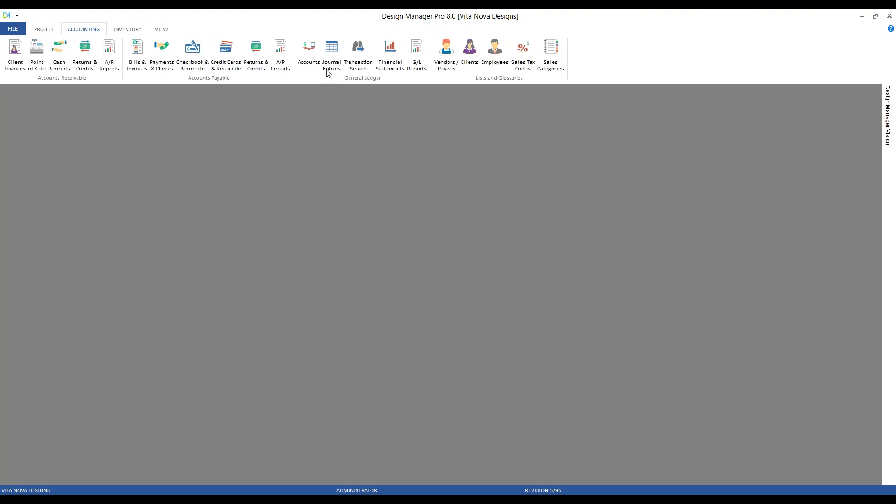
Look up the accounts whose numbers start with 69, check the Reimbursable Method 1 account, and close the Account Glossary.
click(312, 52)
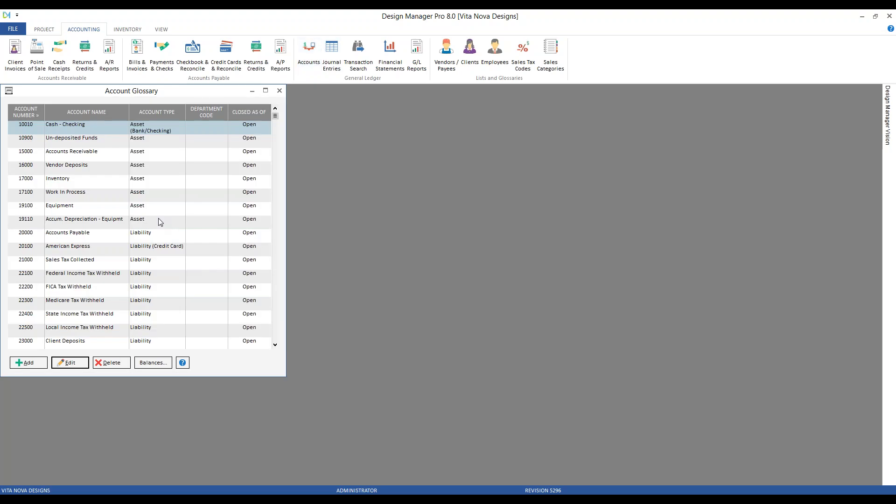
text(69)
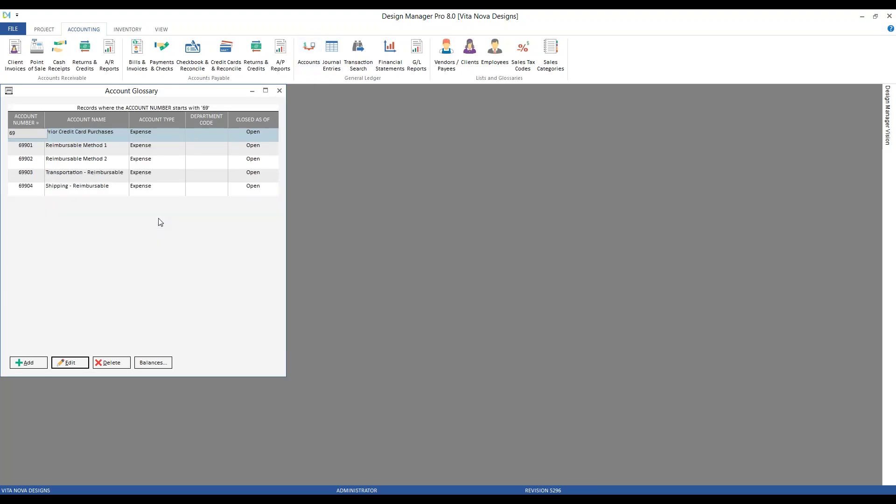
click(80, 149)
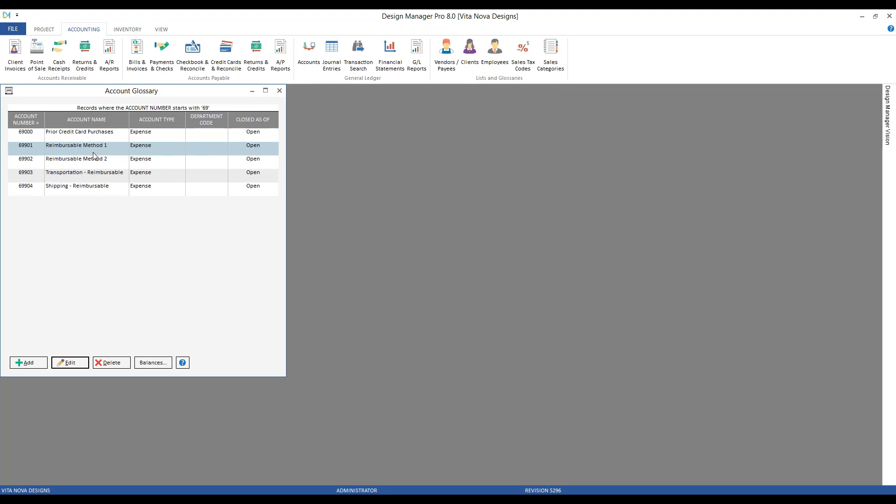
click(141, 151)
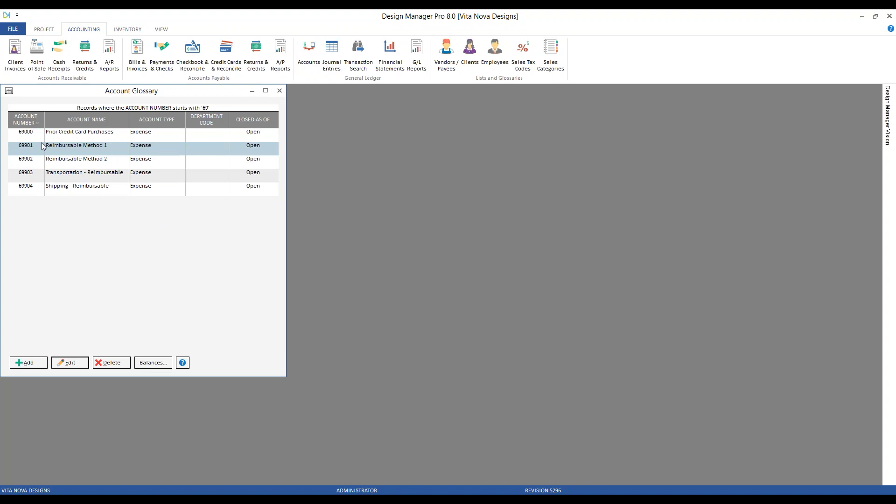
click(280, 91)
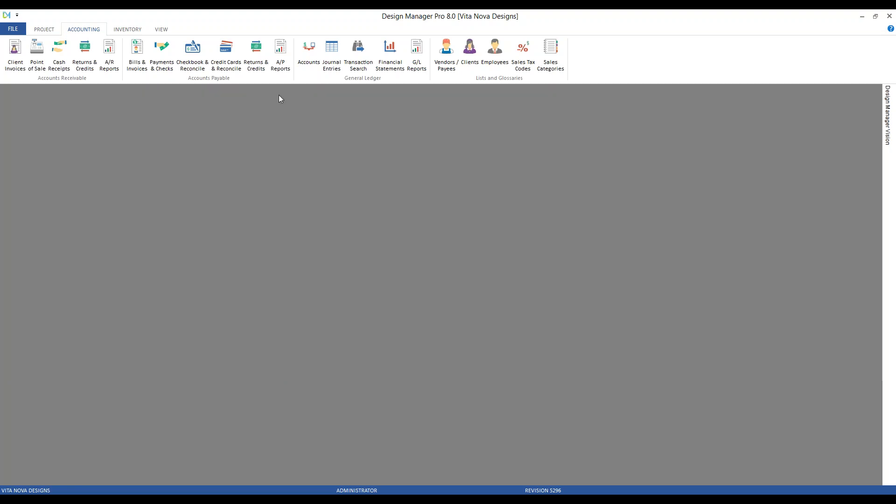
Open the RE1 Reimbursable Method 1 sales category and examine its assigned sales and COGS accounts.
click(551, 50)
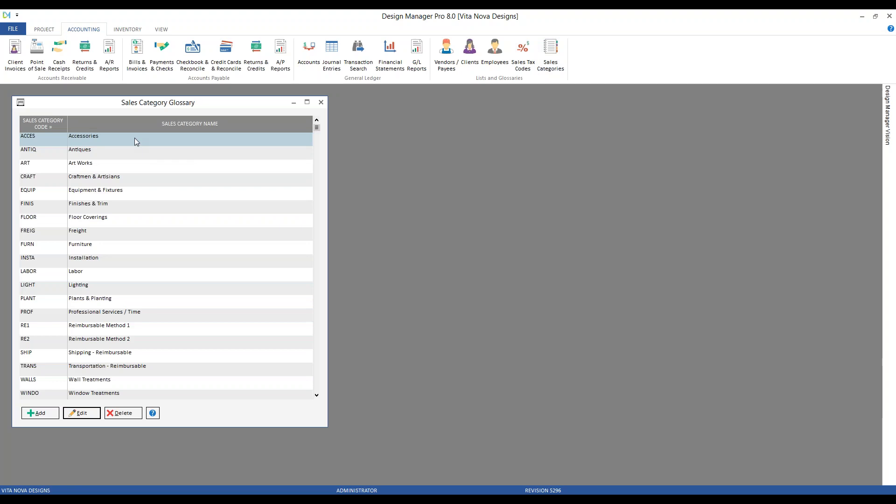
click(134, 329)
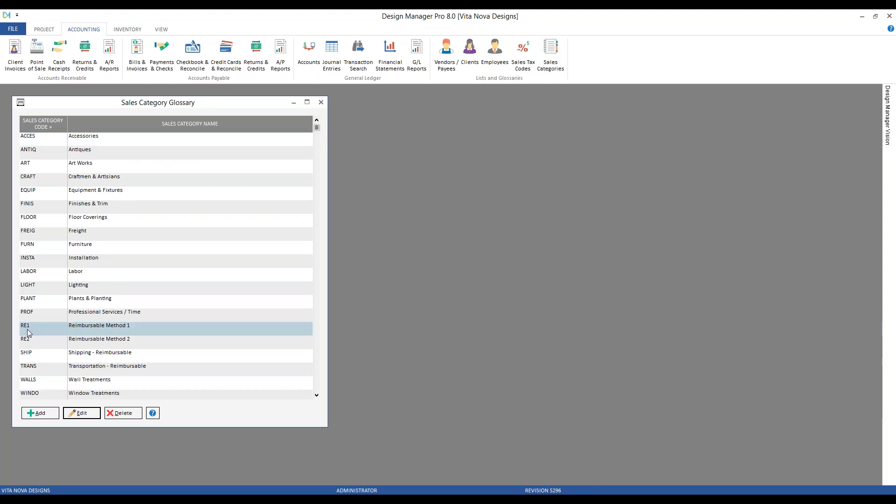
click(157, 329)
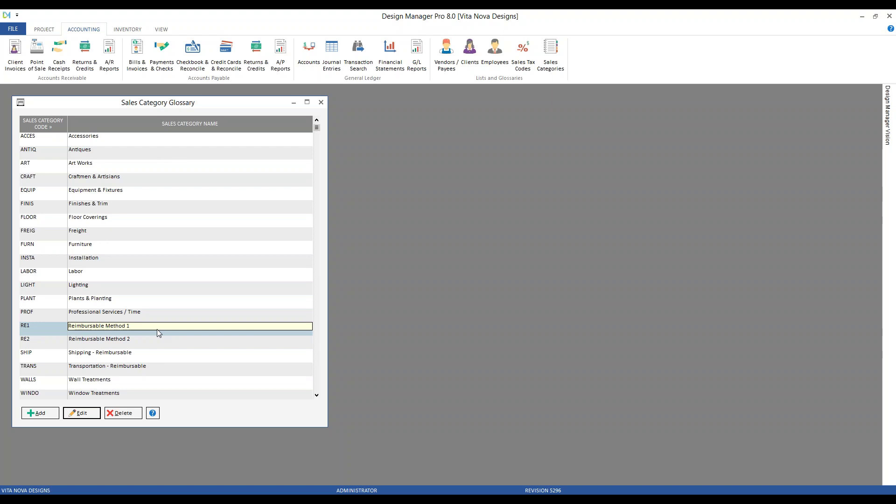
click(86, 413)
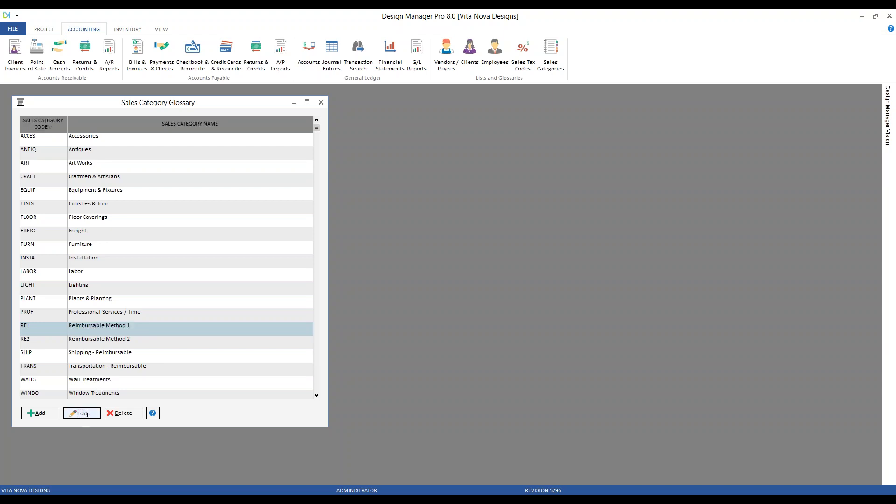
drag(166, 111, 272, 126)
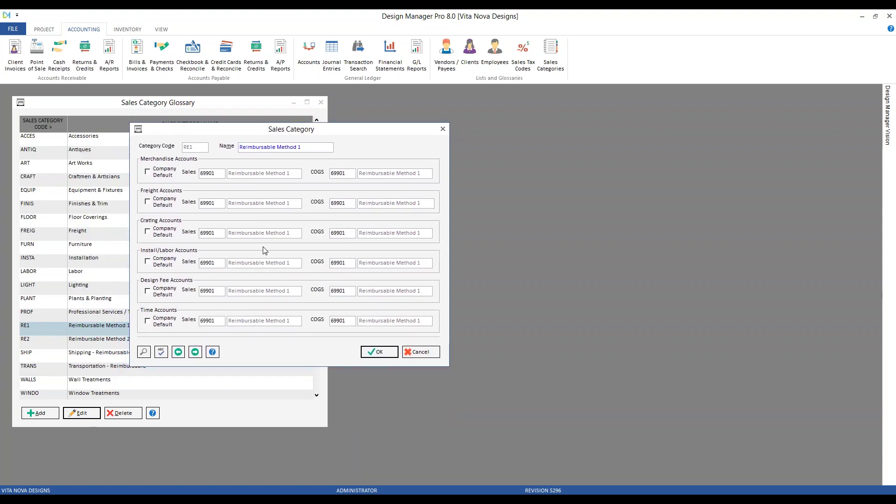
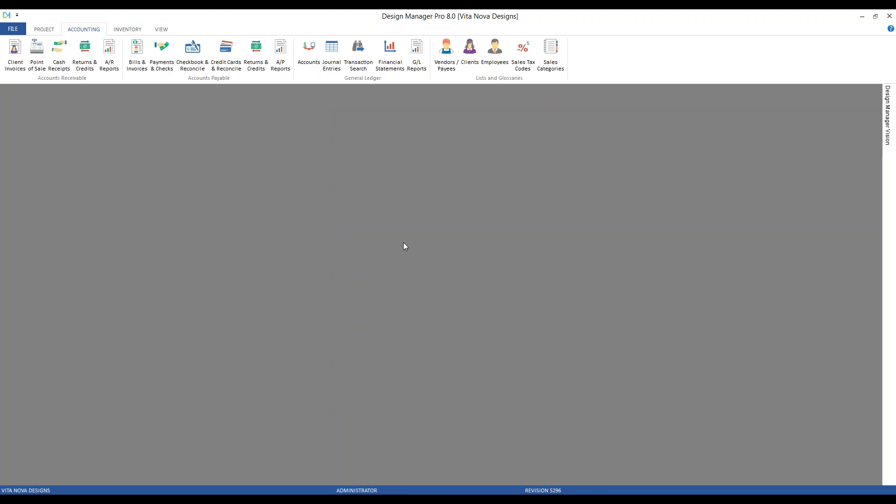
Review the Pennington, Brigantine and Hillson Reimbursables projects in the project list, then close the list.
click(44, 28)
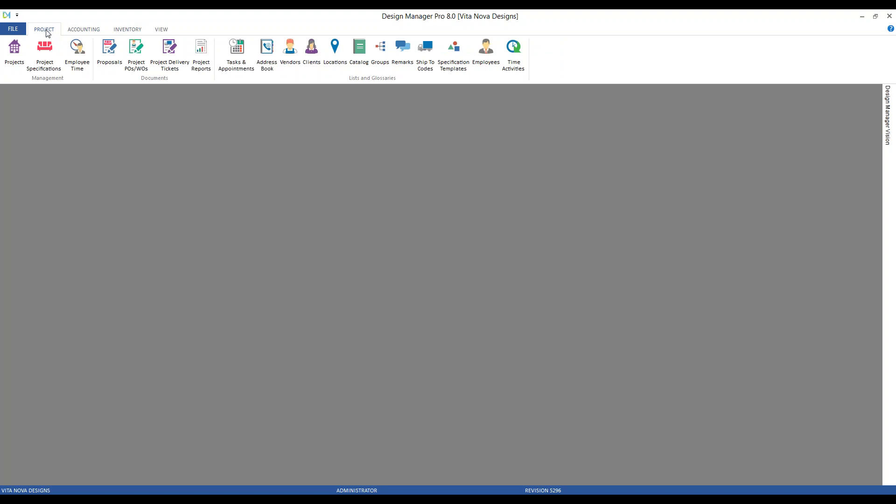
click(21, 46)
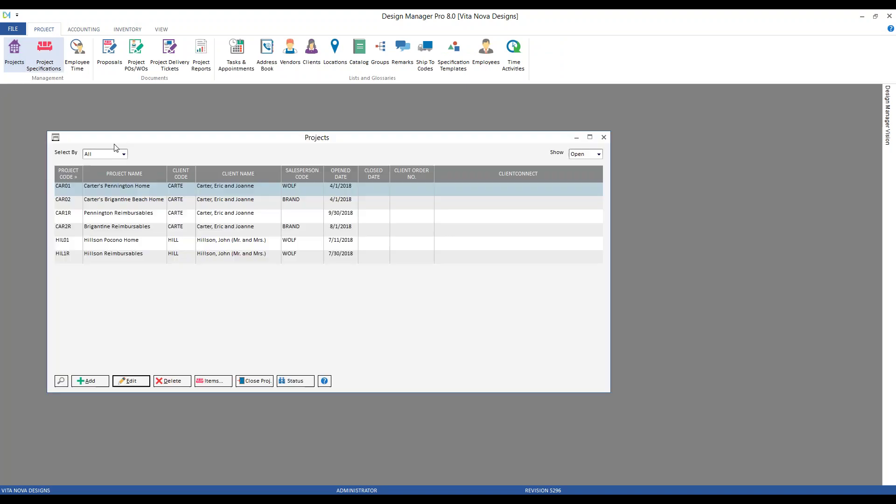
click(134, 217)
click(140, 231)
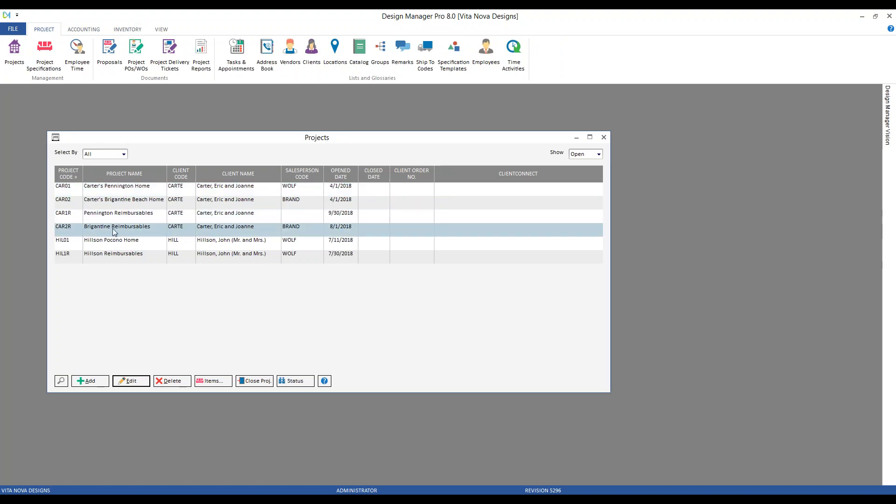
click(138, 257)
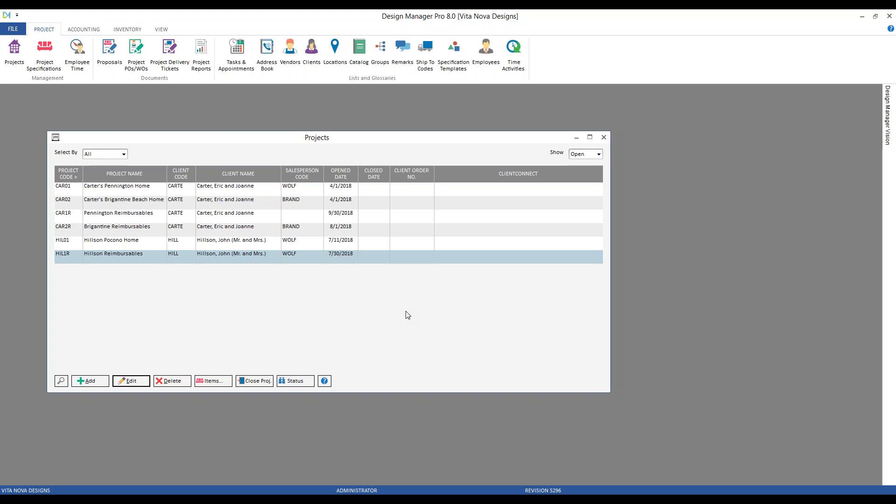
click(604, 136)
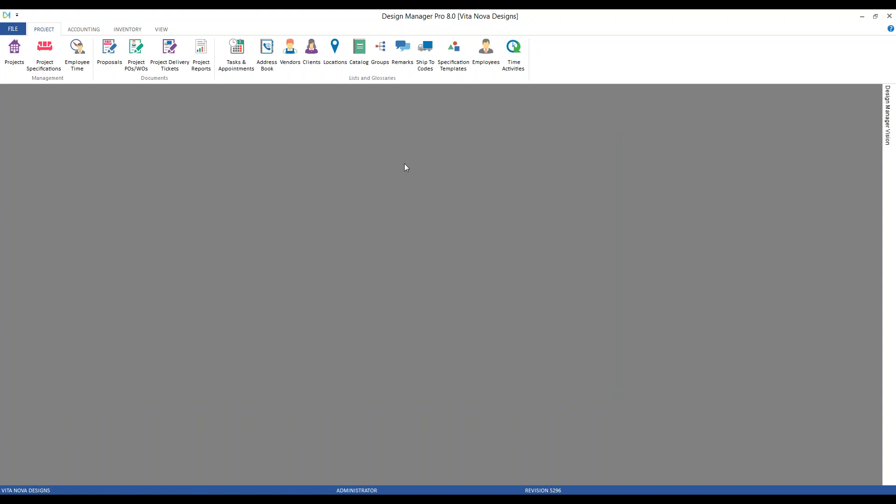
Open the existing Miscellaneous Expenses entry "misc. exp.", examine its Reimbursable Method 1 line, and close it and the expenses window without changes.
click(93, 31)
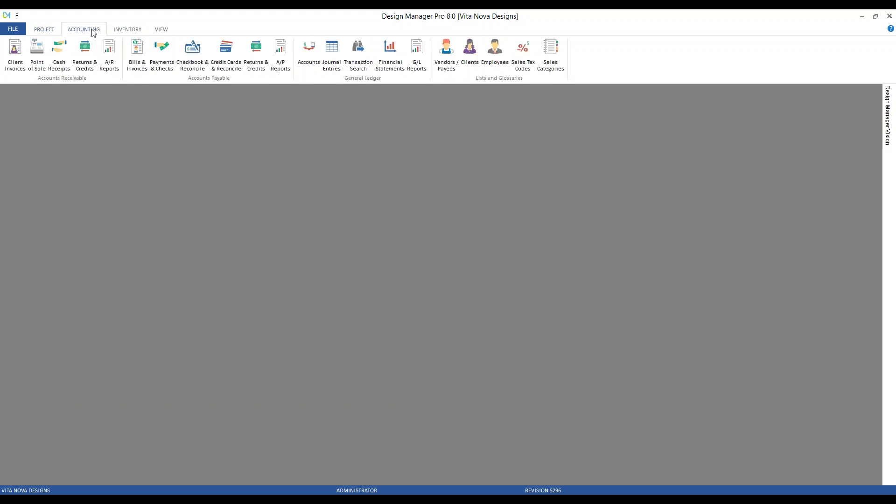
click(137, 52)
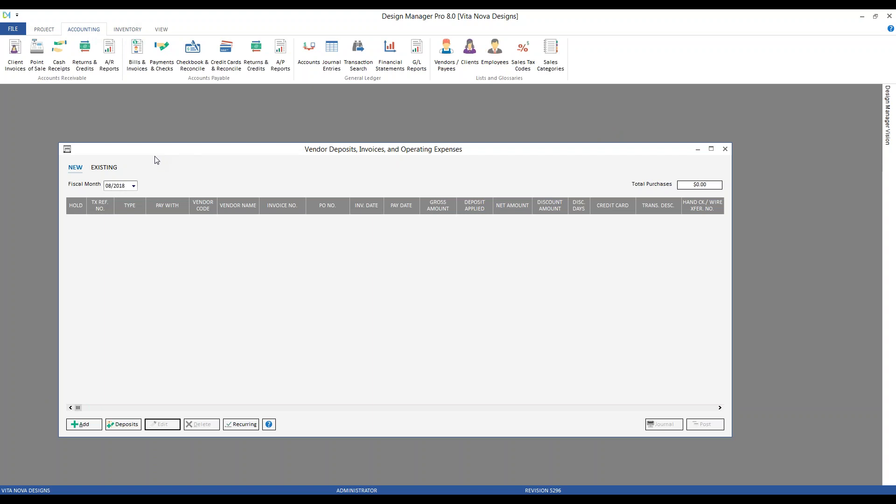
click(107, 167)
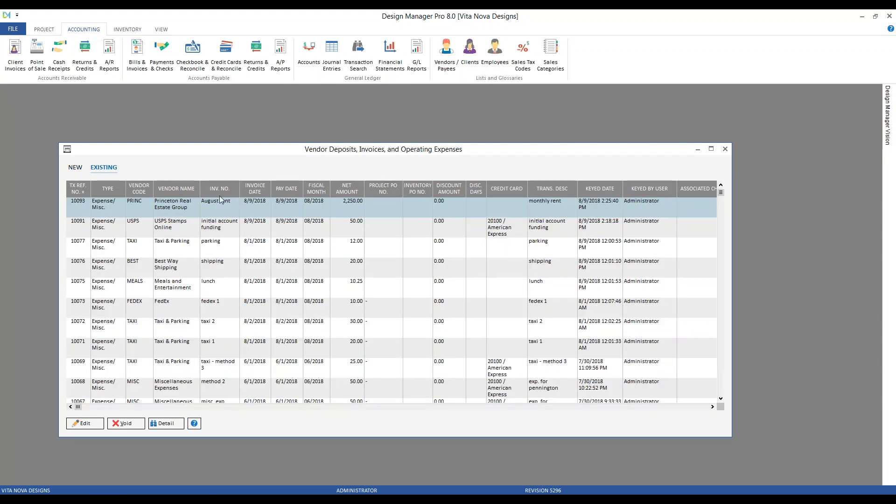
scroll(201, 343, down, 2)
click(145, 371)
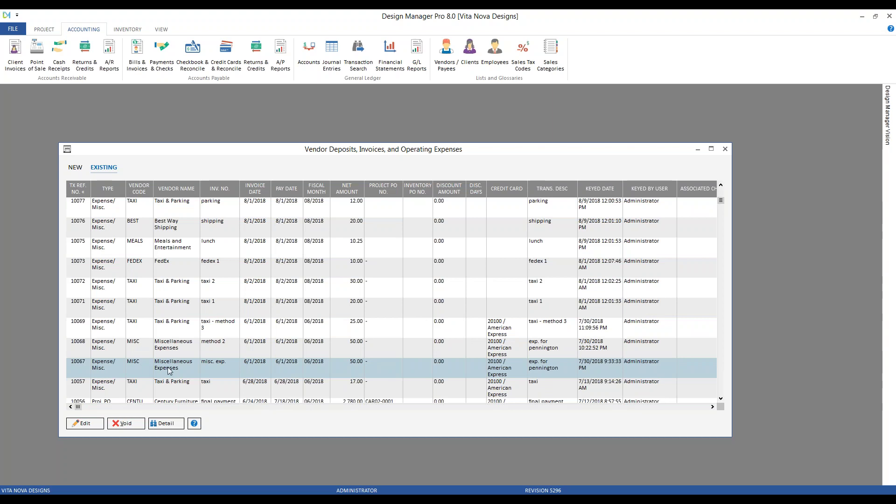
click(85, 424)
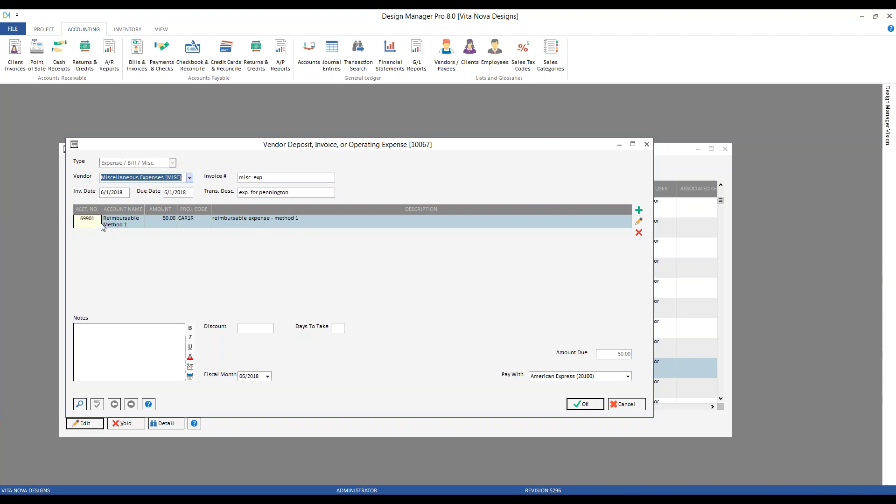
click(119, 225)
click(623, 408)
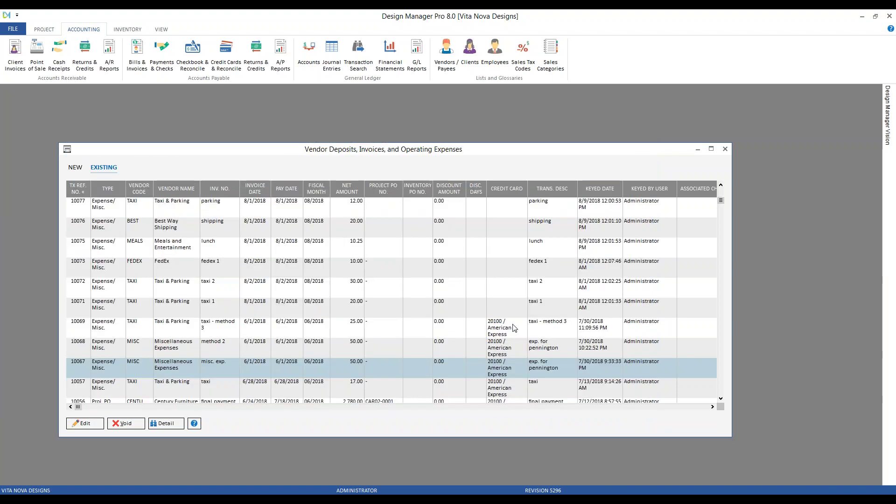
click(52, 31)
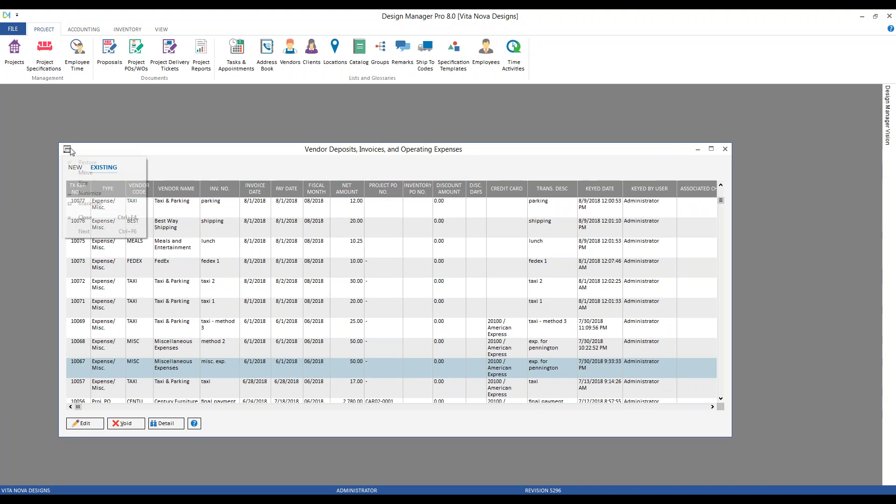
double_click(67, 149)
Show all specifications of the Pennington Reimbursables [CAR1R] project, examine the "reimbursable expense - method 1" item, and close it without changes.
click(51, 69)
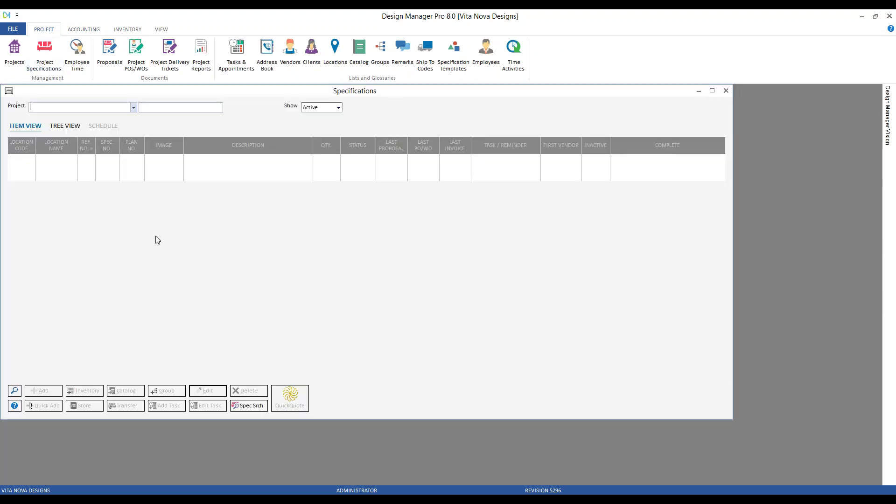
text(car)
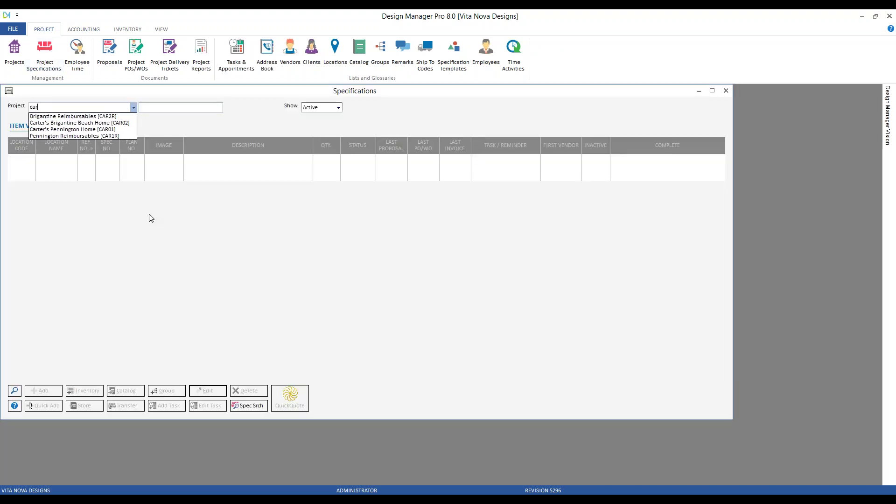
click(116, 135)
click(338, 107)
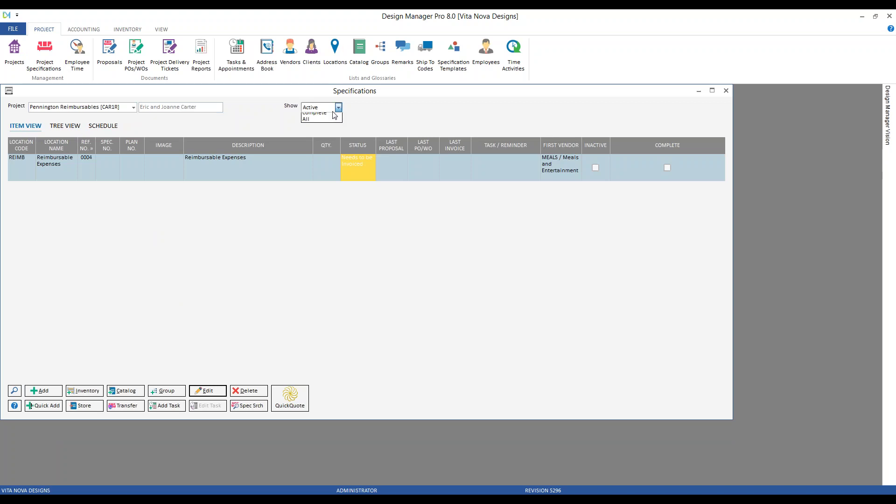
click(309, 136)
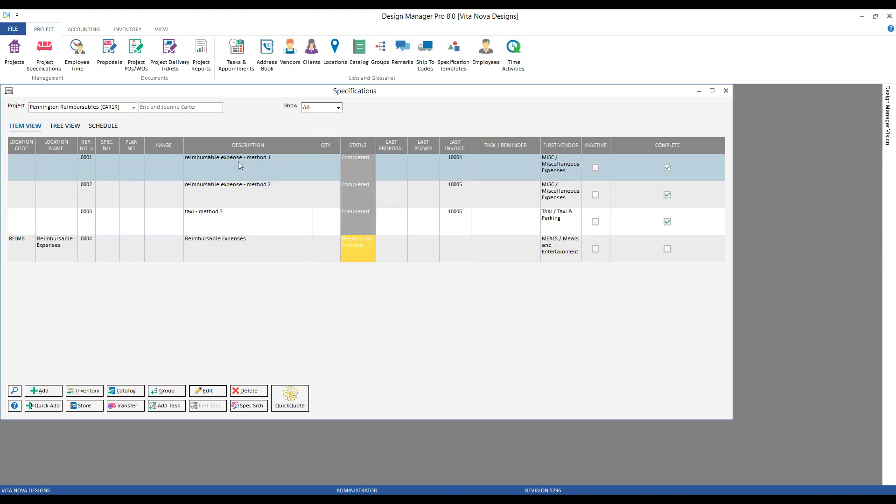
double_click(280, 164)
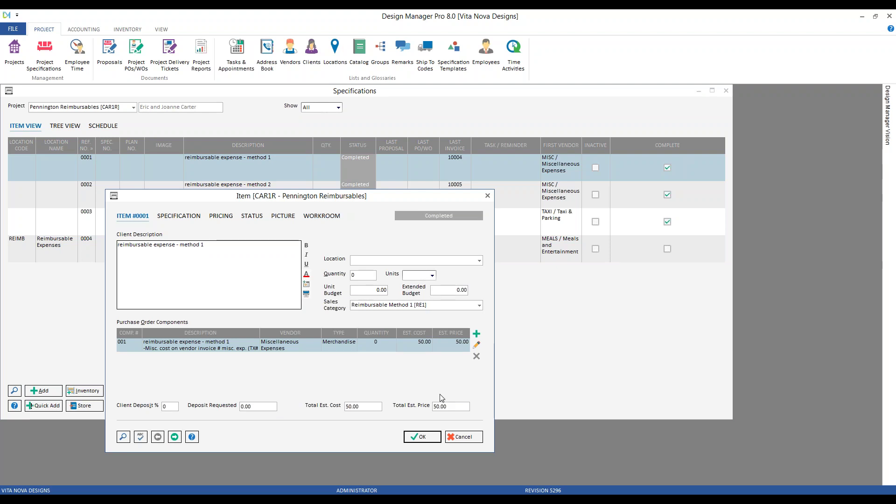
click(464, 436)
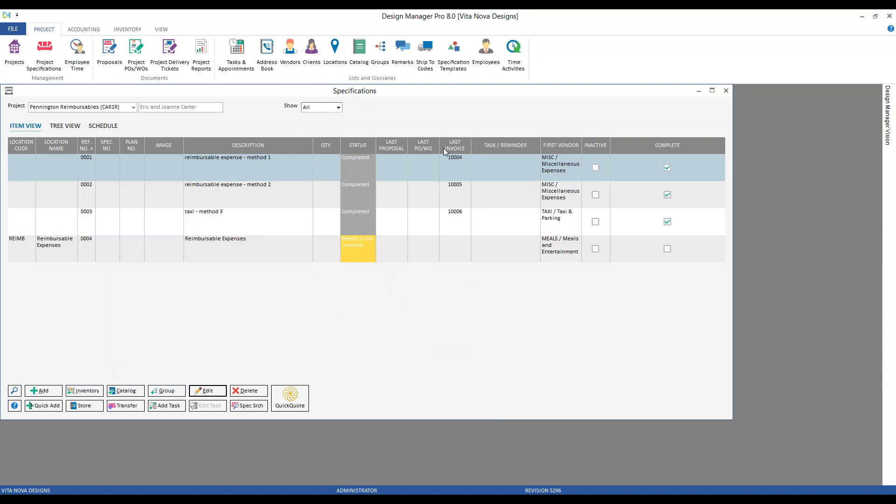
Preview a reprint of existing client invoice 10004 for Pennington Reimbursables, check its reimbursable expense line, and close the preview.
click(83, 30)
click(16, 51)
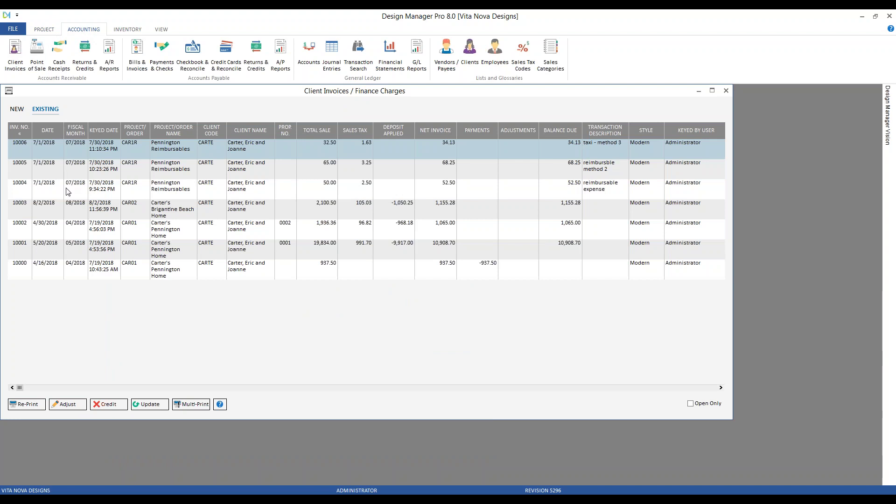
click(68, 192)
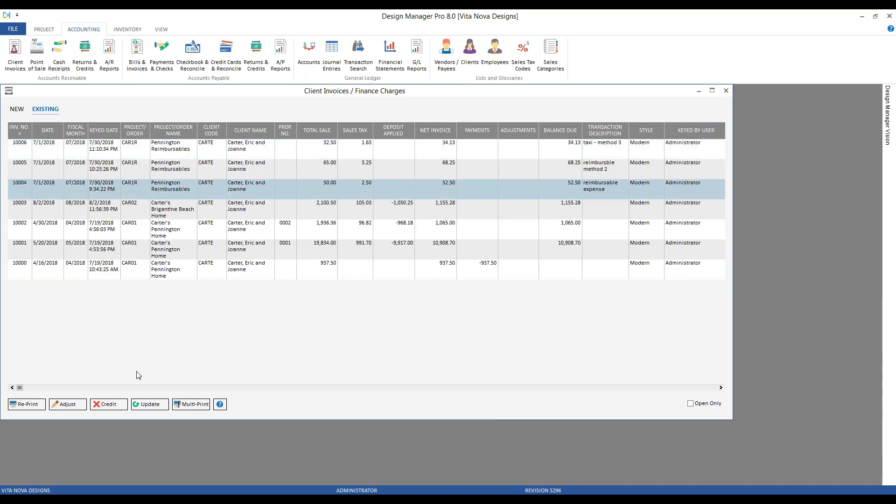
click(41, 405)
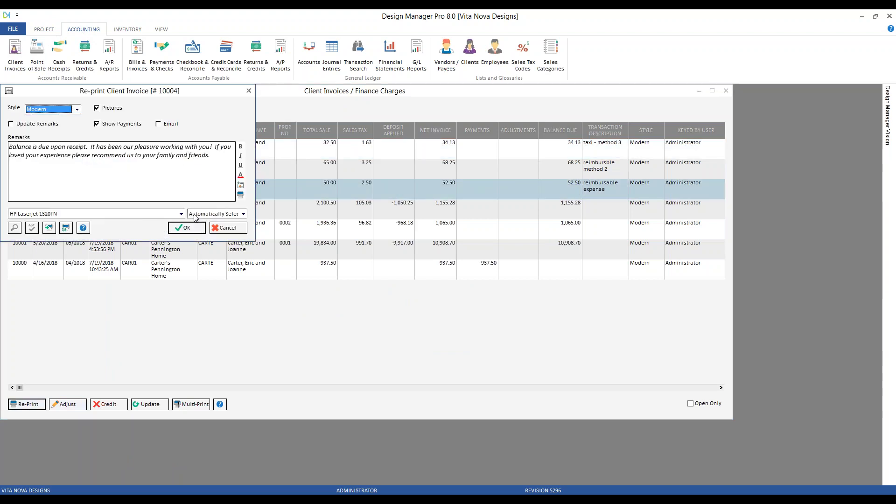
click(186, 228)
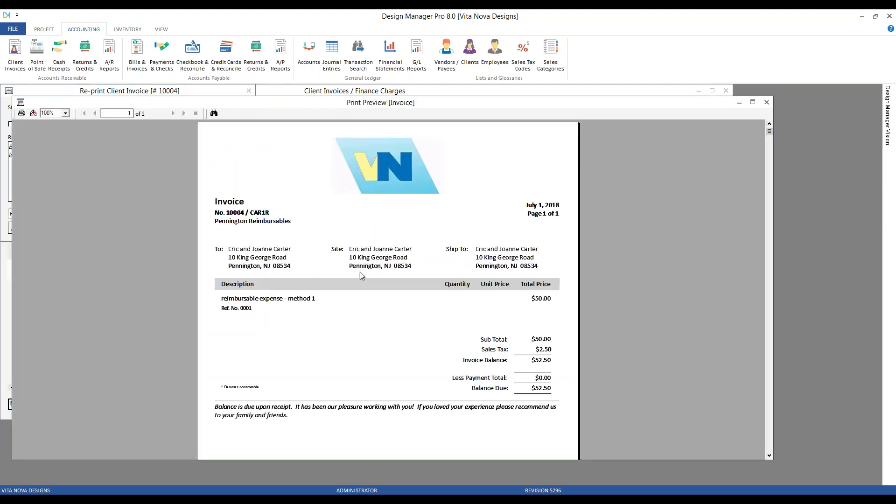
click(303, 299)
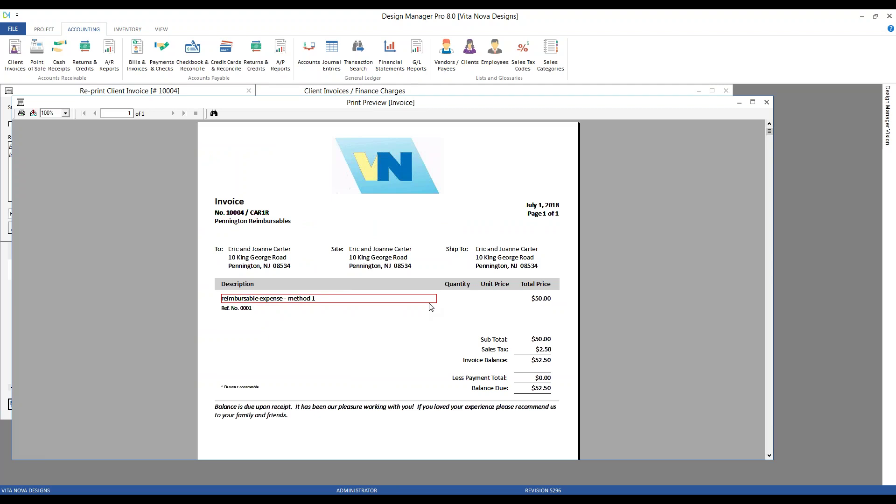
click(766, 103)
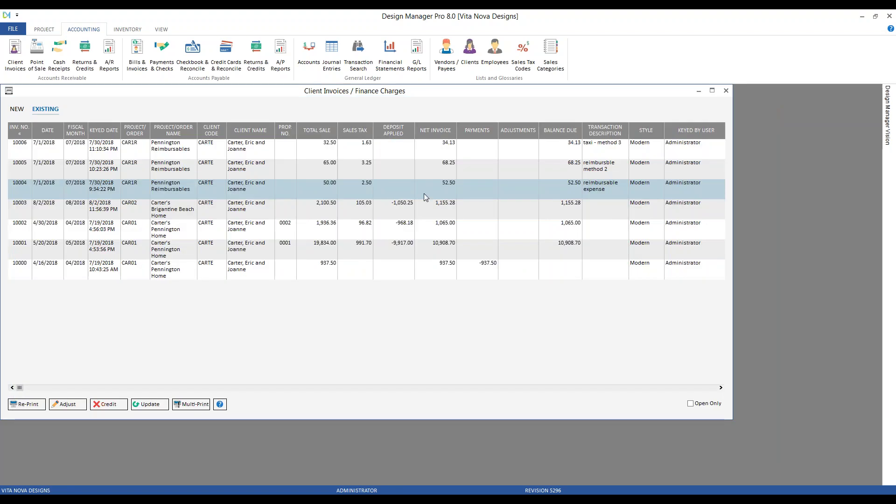
View the new client invoices for fiscal month 08/2018, then close the invoices and Specifications windows.
click(16, 110)
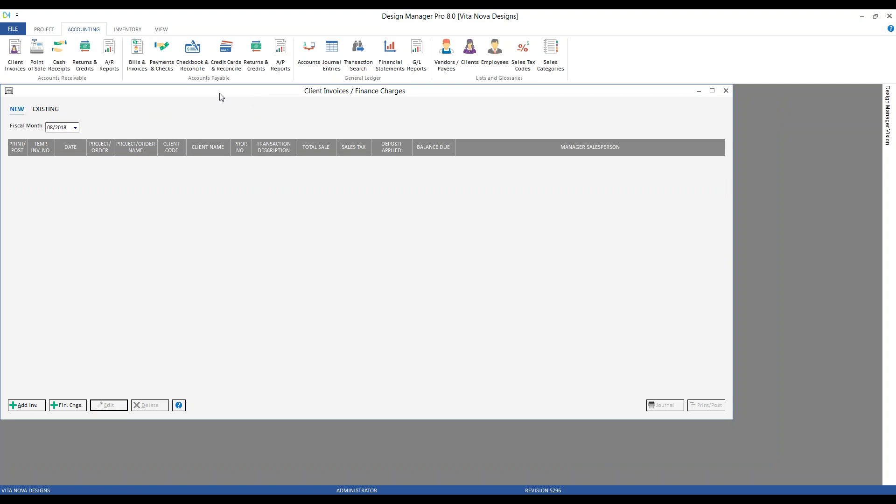
click(726, 91)
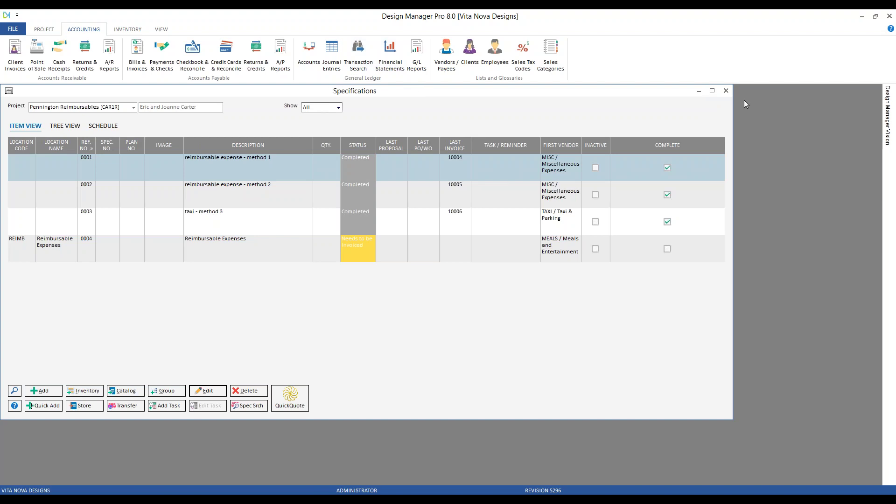
click(726, 91)
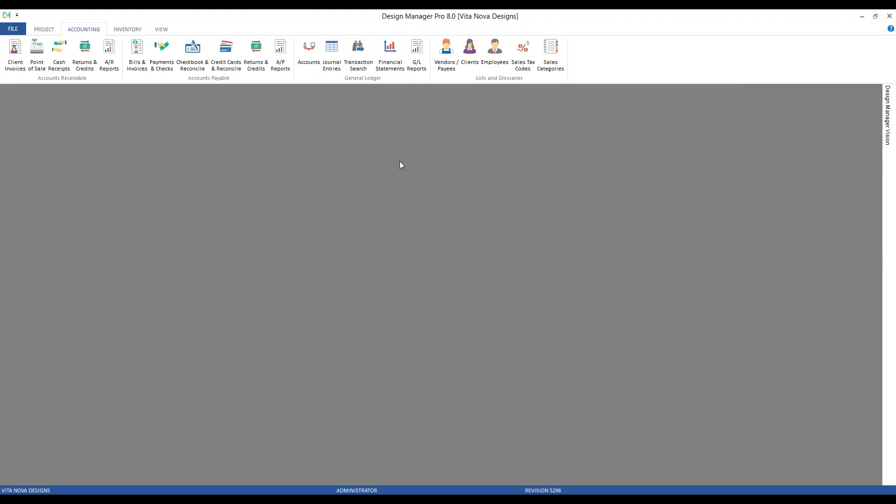
Run the General Ledger Account Inquiry report for account 69901 over fiscal months 06/2018 through 08/2018.
click(416, 48)
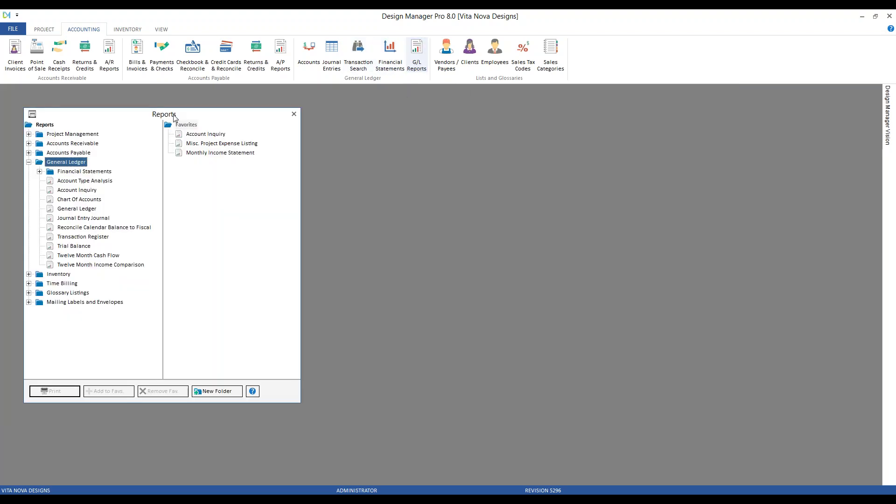
click(80, 192)
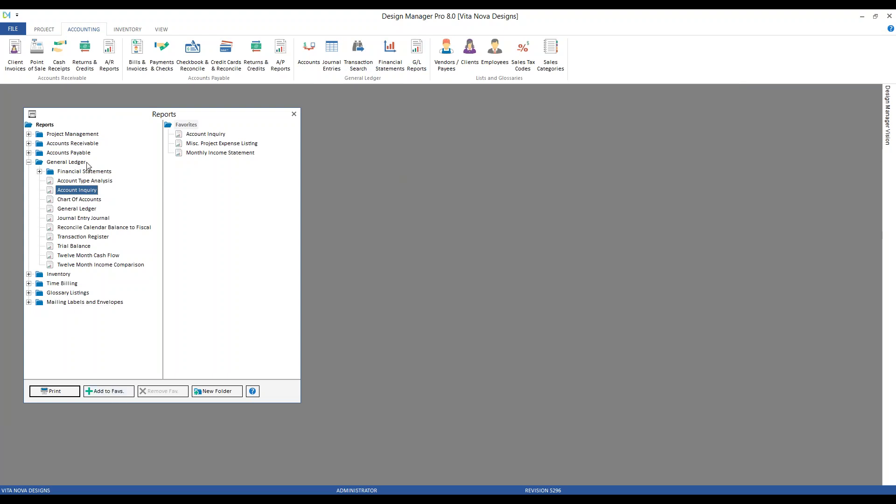
double_click(81, 192)
text(69901)
key(Tab)
key(Tab)
key(Up)
click(206, 240)
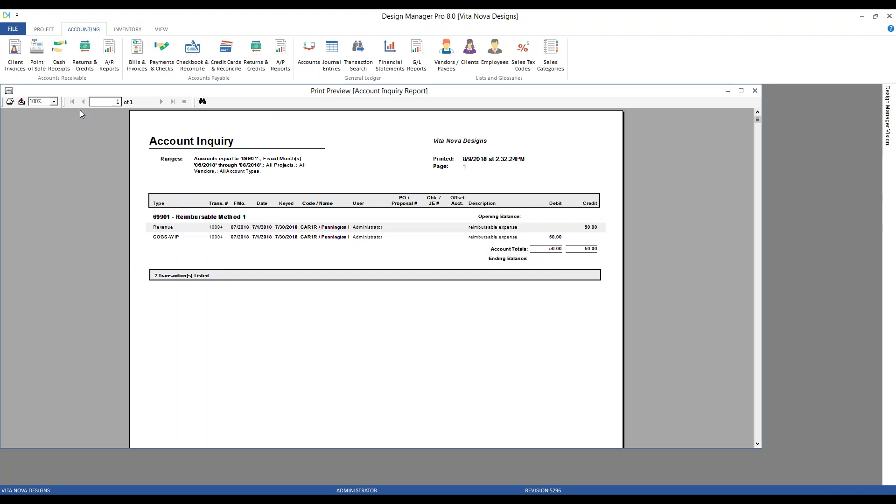
Examine the COGS-WIP debit and Revenue credit in the Account Inquiry report at 150%, then close the preview.
click(53, 101)
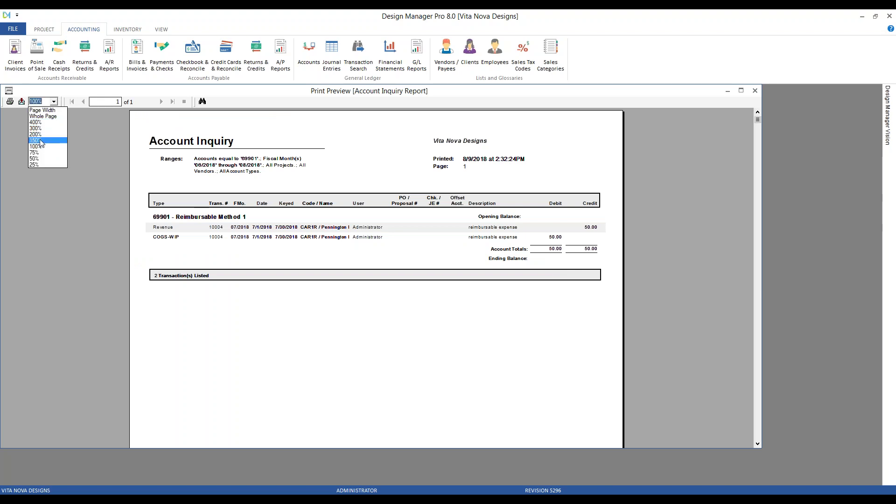
click(41, 141)
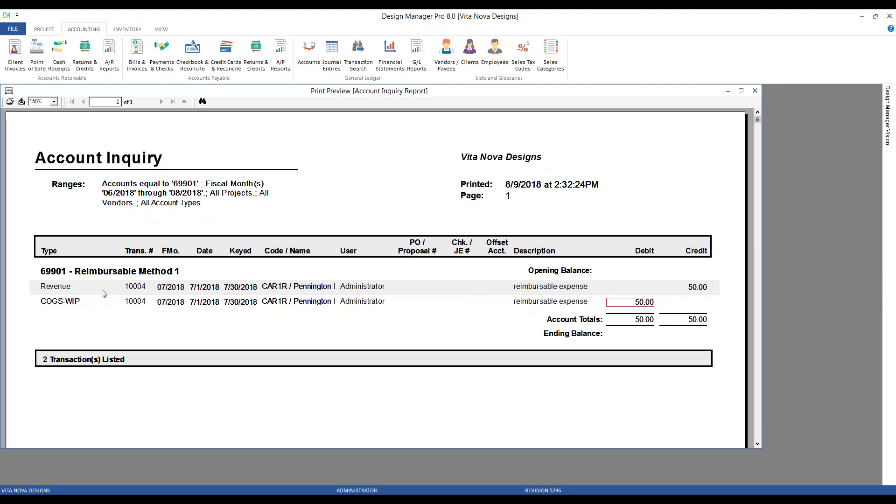
click(697, 289)
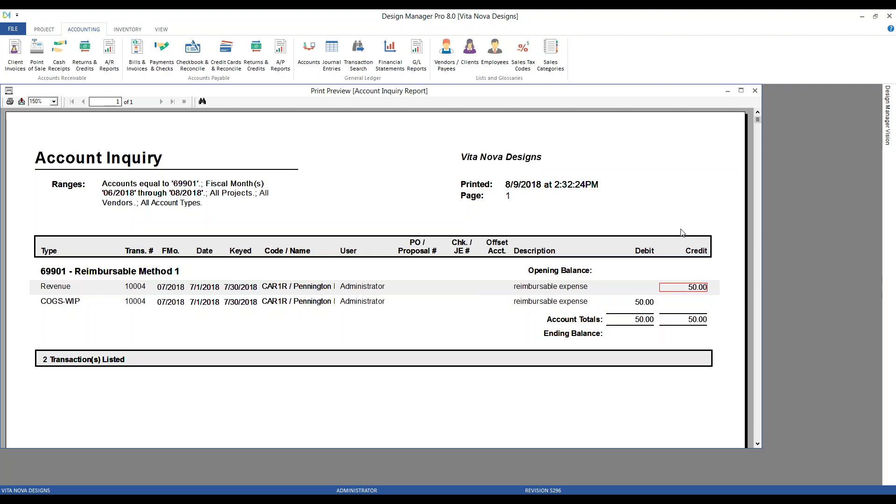
click(755, 91)
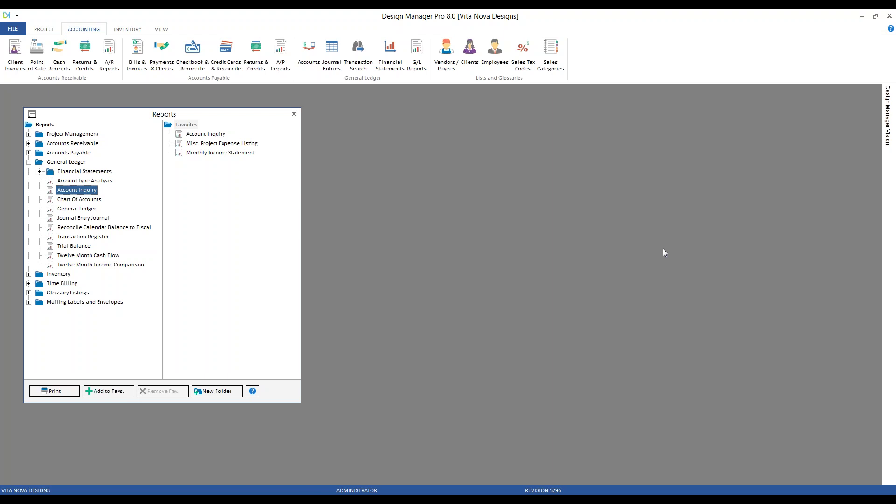
Close the Reports window and filter the Account Glossary to account names starting with R.
click(294, 114)
click(314, 51)
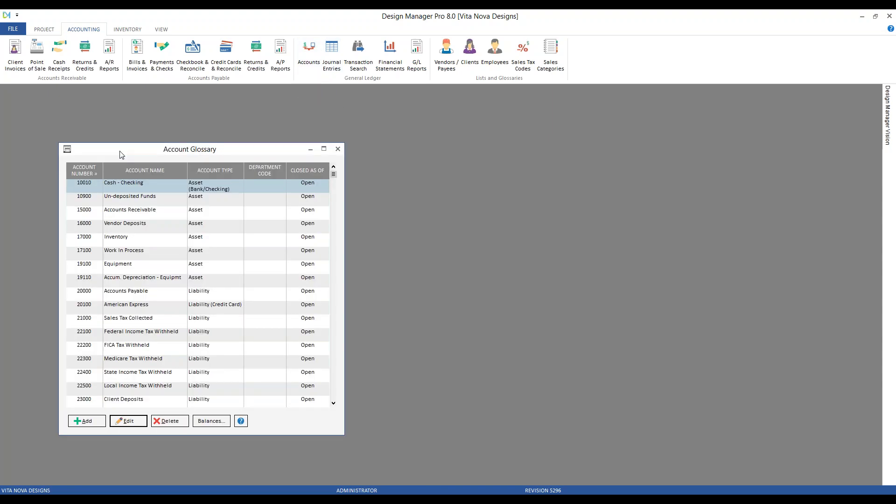
click(144, 169)
text(R)
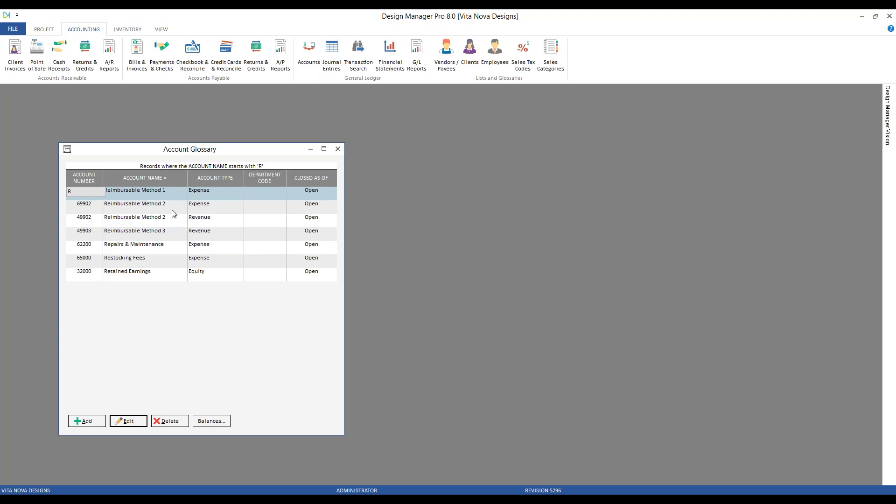
Review the Reimbursable Method 2 expense account 69902 and revenue account 49902, then close the Account Glossary.
click(112, 211)
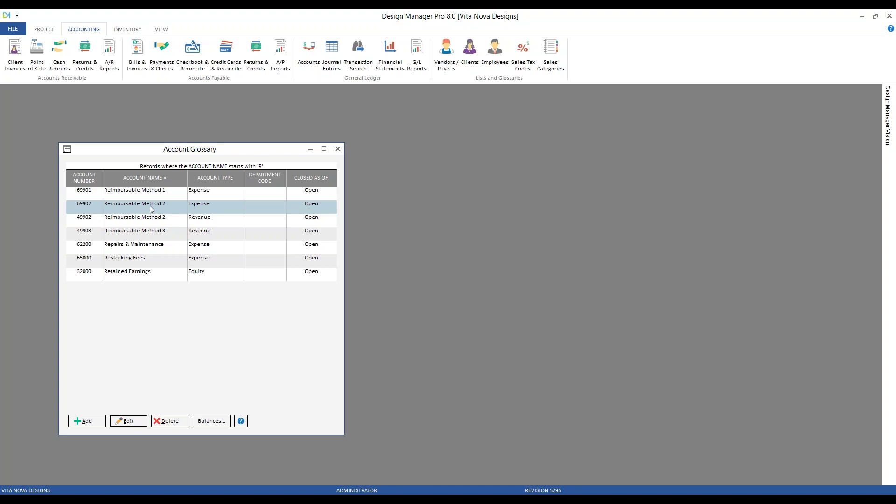
click(127, 222)
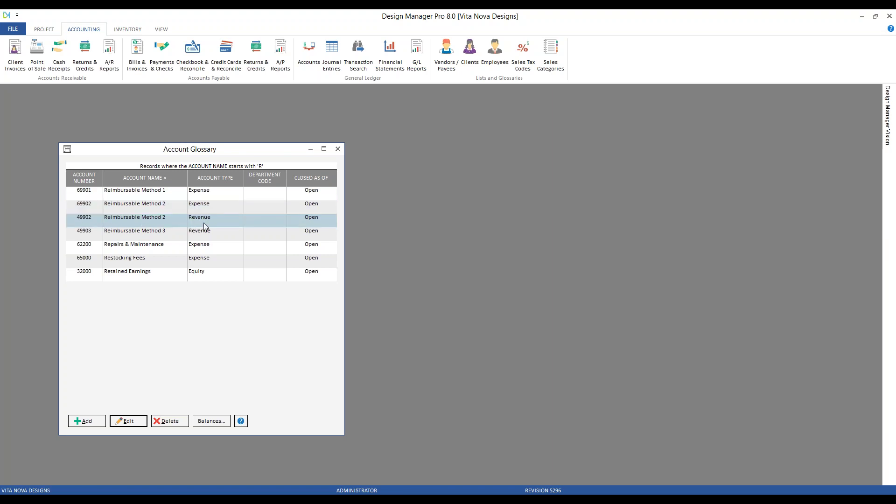
click(160, 221)
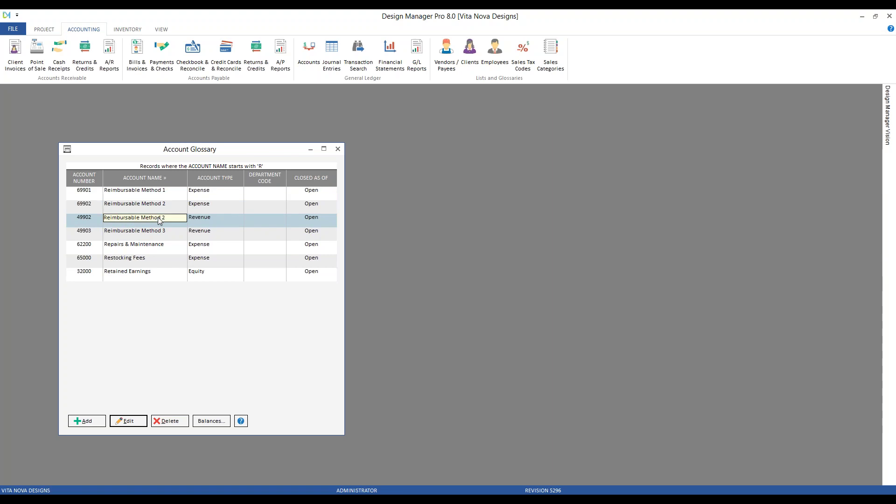
key(Escape)
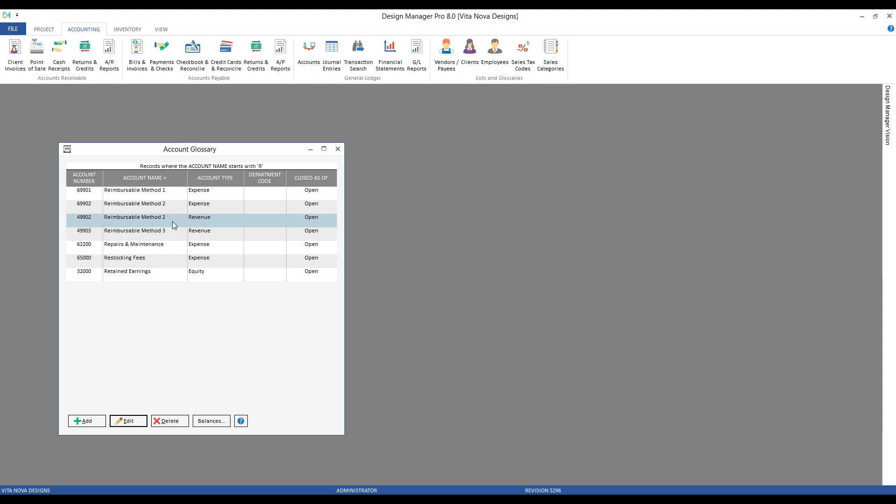
click(172, 222)
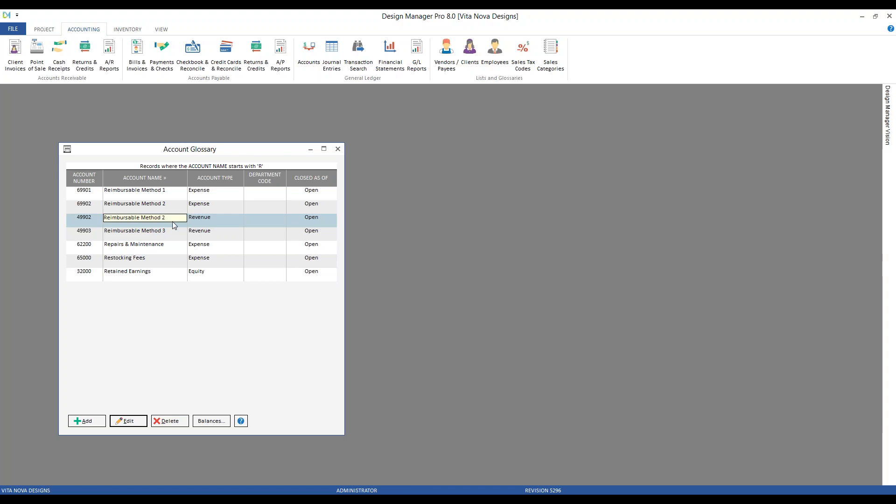
key(Escape)
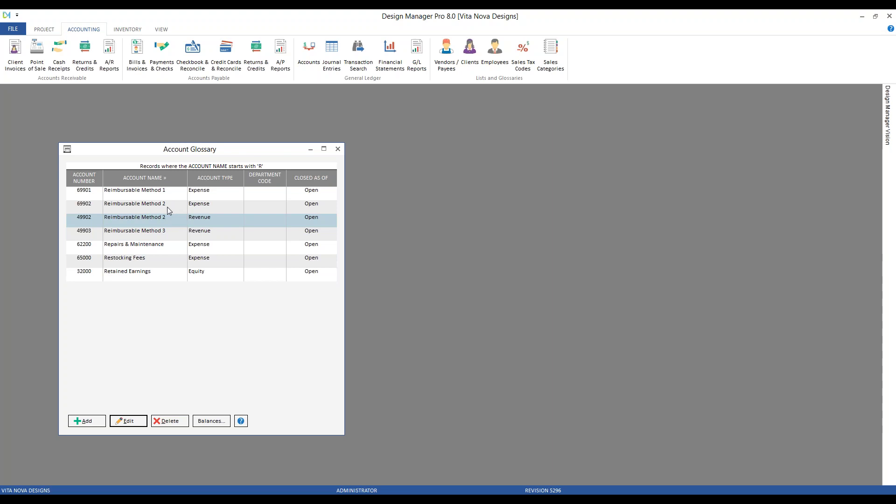
click(341, 149)
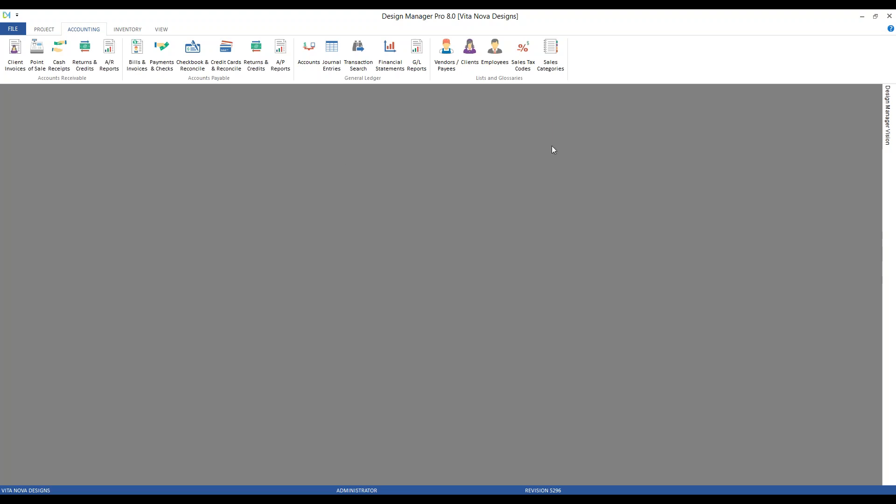
Review the sales and COGS accounts assigned to sales category RE2, then close the category without changes and the glossary.
click(550, 57)
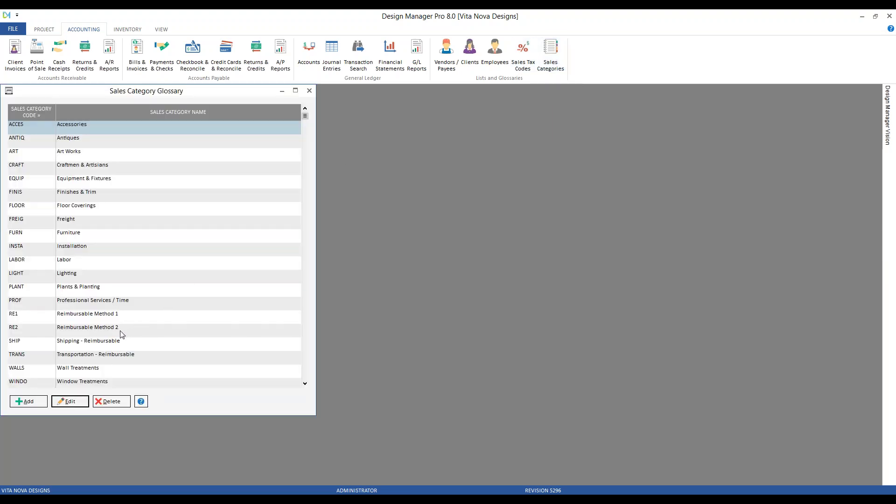
click(11, 332)
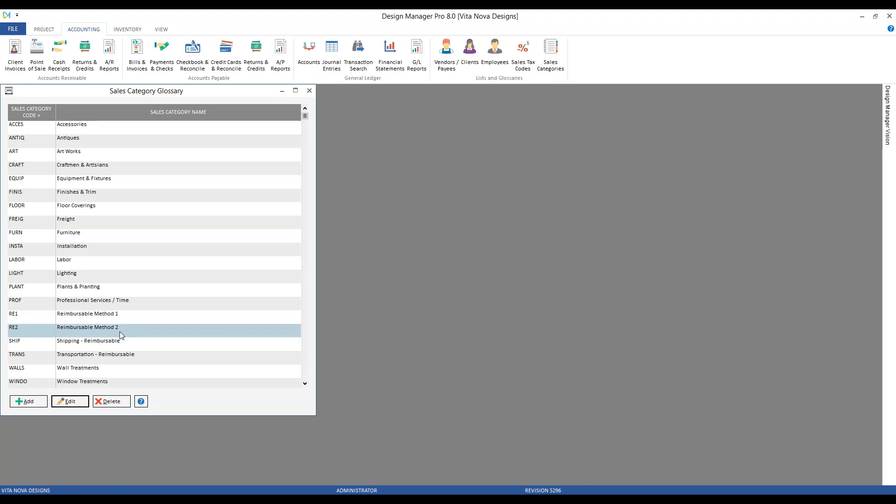
double_click(154, 330)
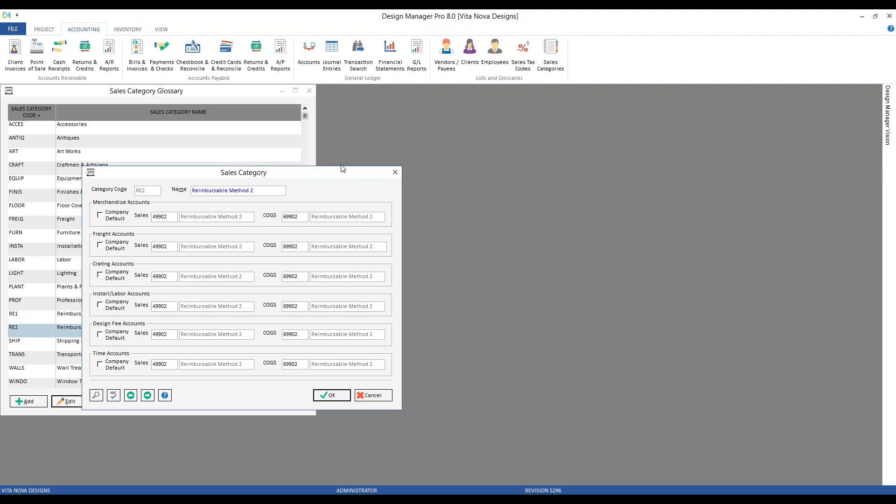
click(375, 395)
click(309, 91)
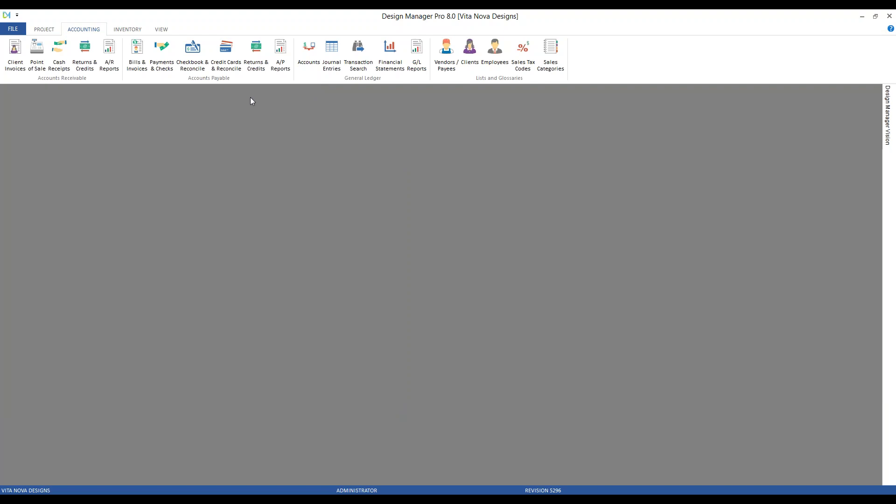
Open the transaction detail of the existing Miscellaneous Expenses vendor invoice "method 2", TX 10068.
click(137, 67)
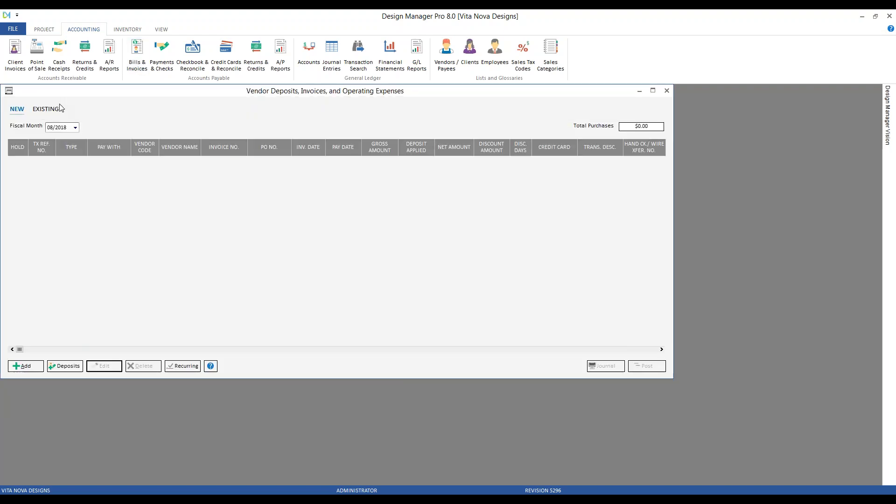
drag(72, 98, 95, 118)
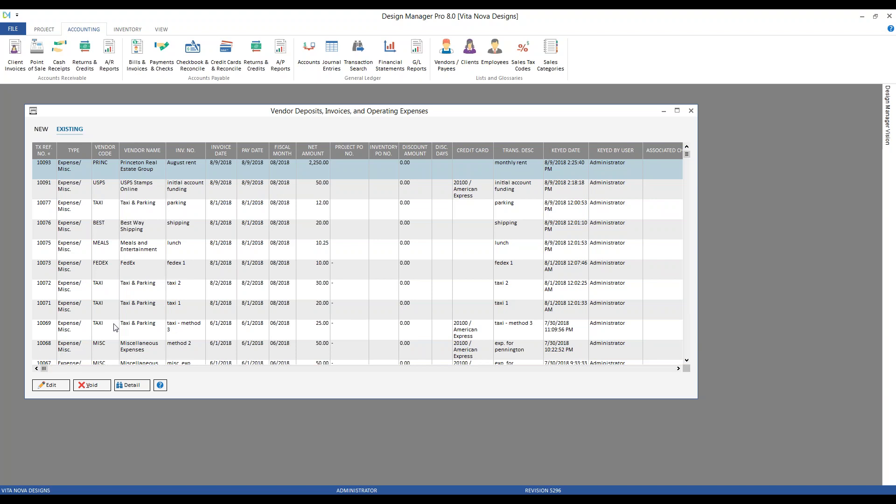
scroll(69, 297, down, 1)
click(97, 312)
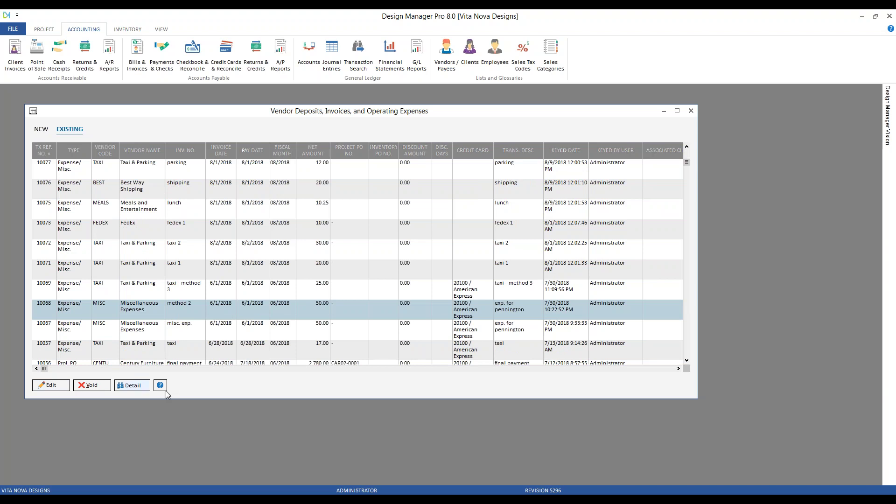
click(133, 386)
Examine the American Express credit and the Work In Process debit in the vendor invoice detail.
drag(297, 207, 231, 107)
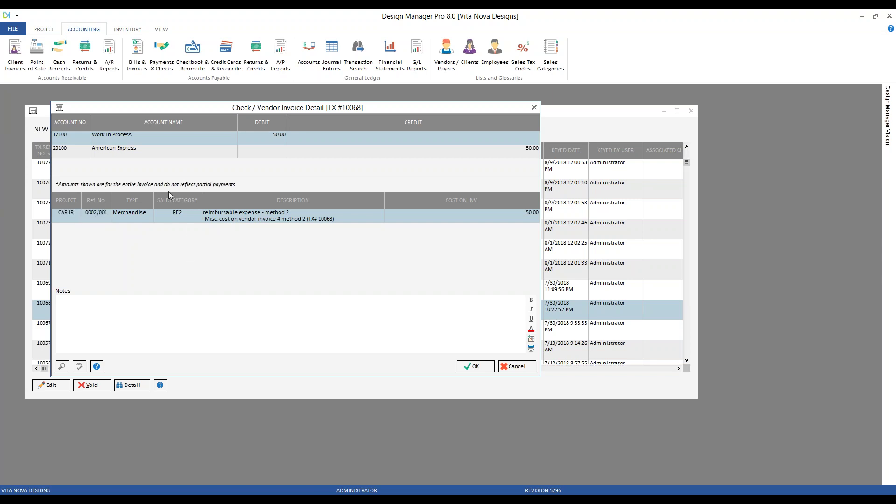
click(82, 149)
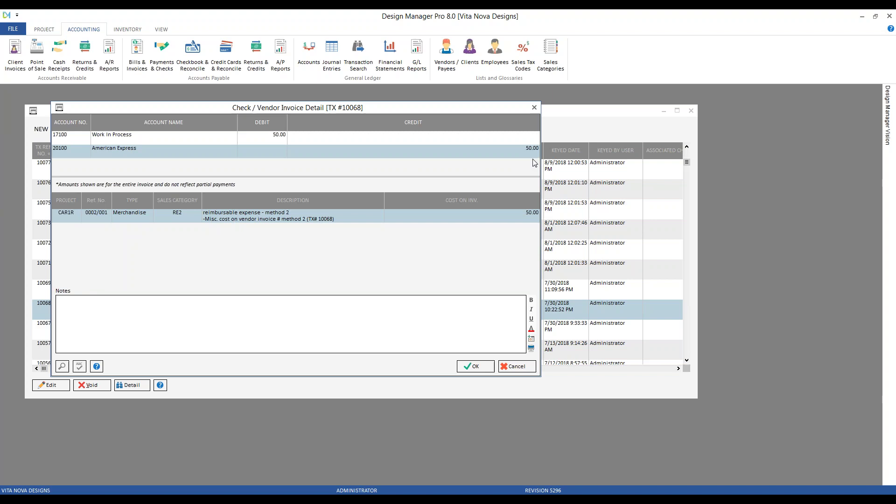
click(177, 138)
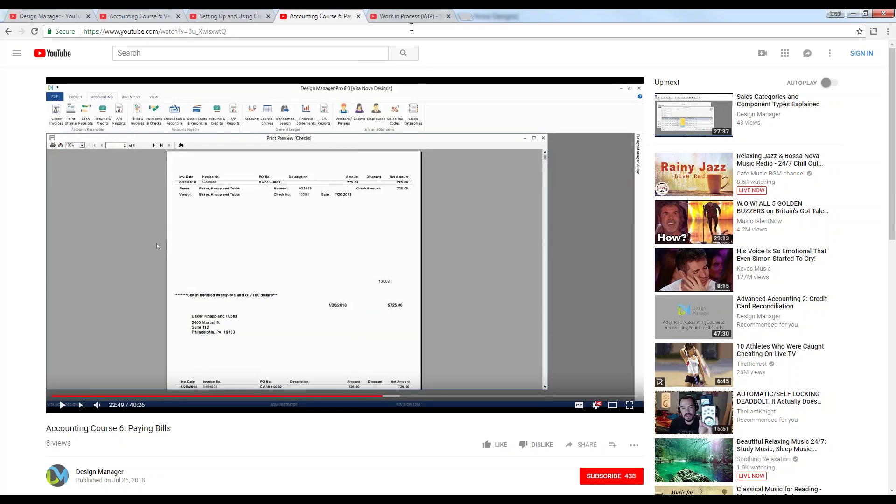
In the web browser, bring up the Work in Process (WIP) YouTube video, highlight its title, and minimize the browser.
click(407, 16)
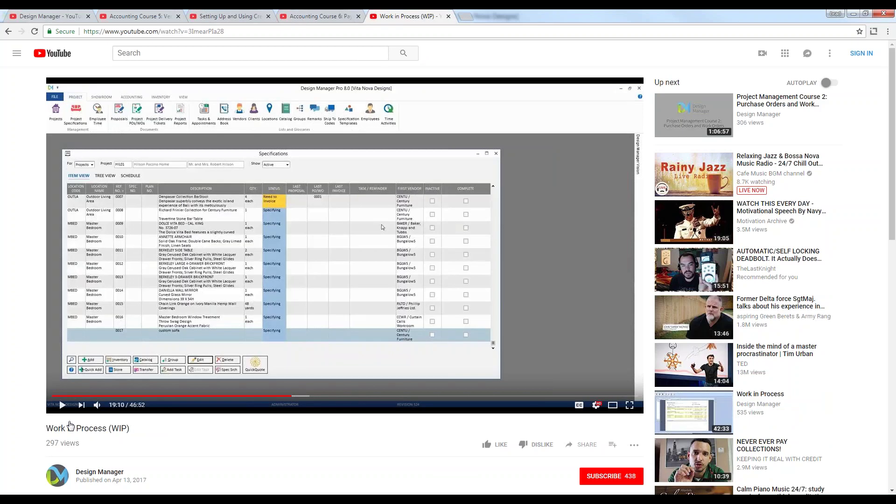
drag(48, 427, 108, 428)
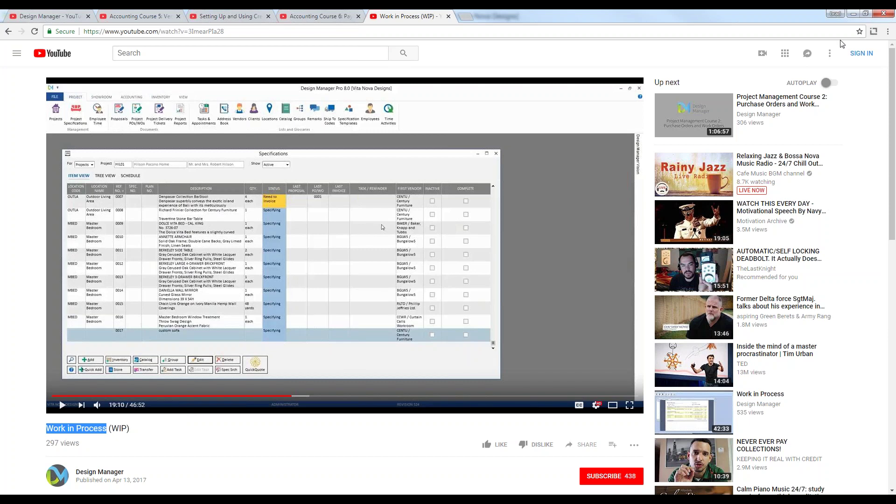
click(854, 17)
Check the reimbursable expense line's cost on the invoice, then close the detail and the vendor invoices window.
click(390, 221)
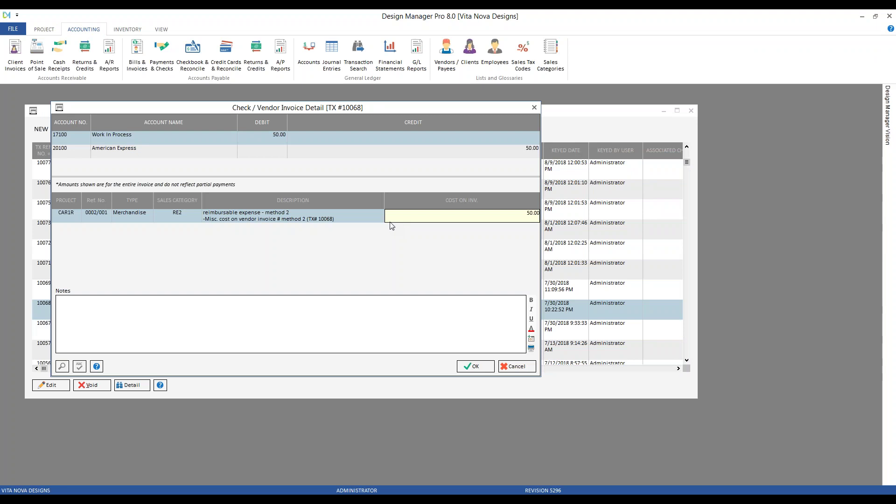
click(392, 226)
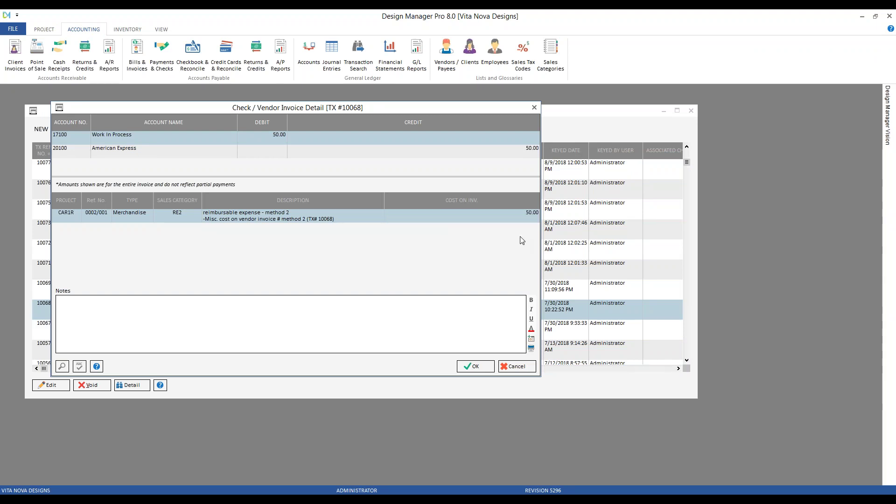
click(535, 108)
click(33, 111)
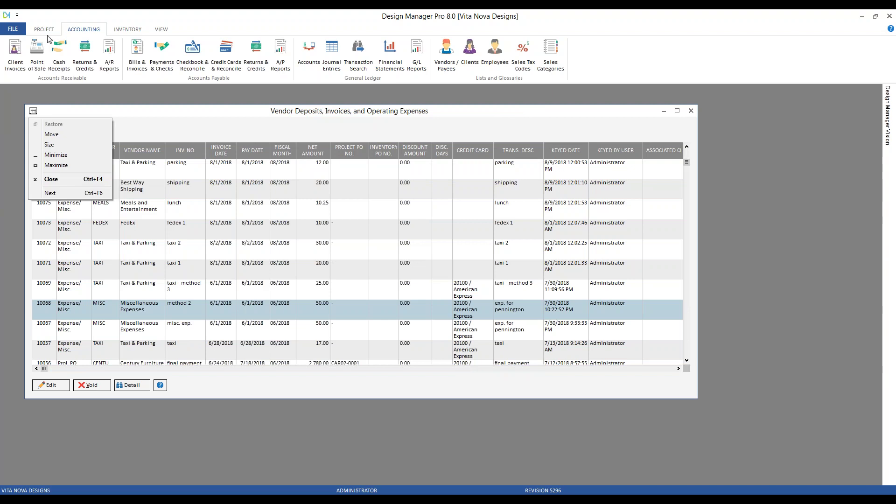
double_click(33, 110)
Open the project specifications for Pennington Reimbursables [CAR1R] with items of all statuses shown.
click(43, 29)
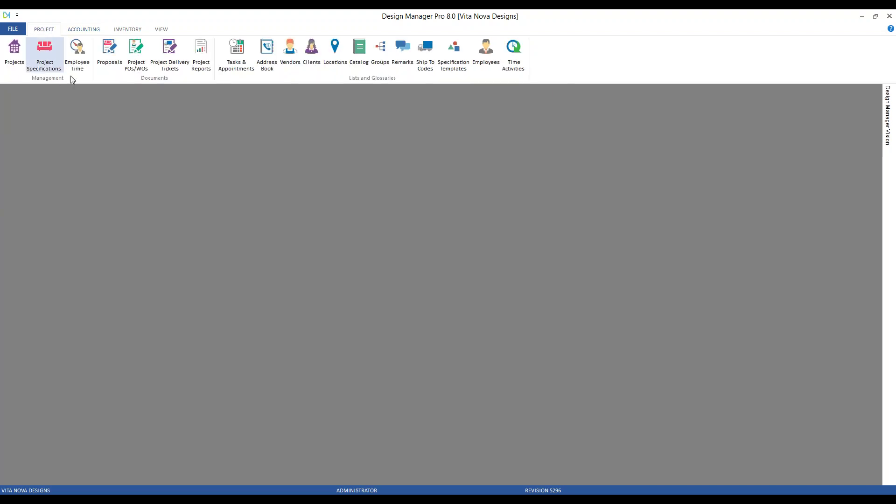
click(44, 52)
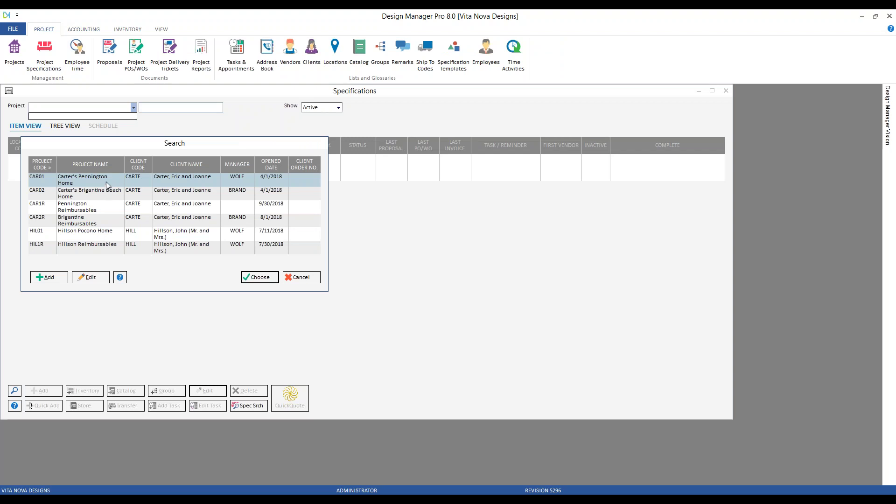
click(306, 280)
click(338, 107)
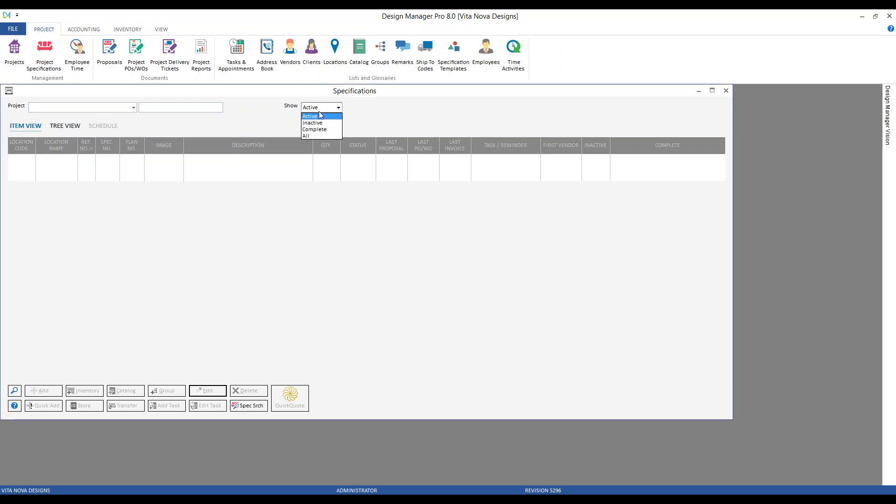
click(312, 136)
click(80, 107)
text(ca)
key(Down)
key(Down)
key(Down)
key(Down)
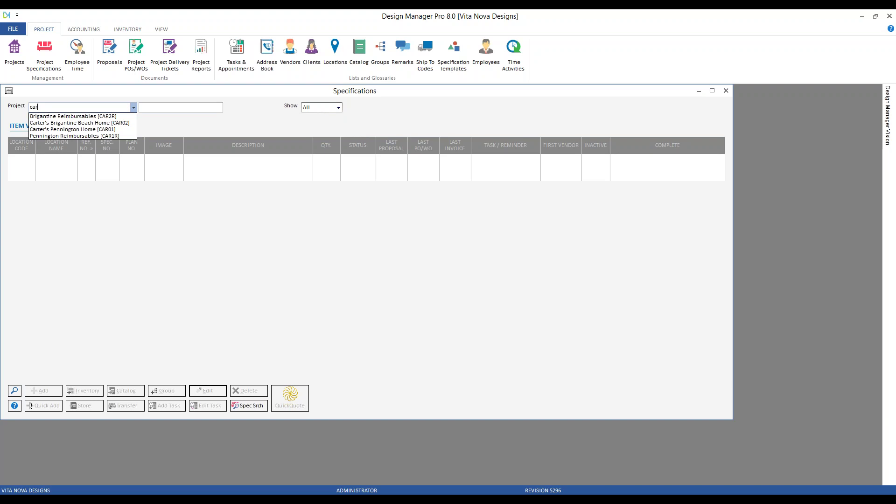
key(Return)
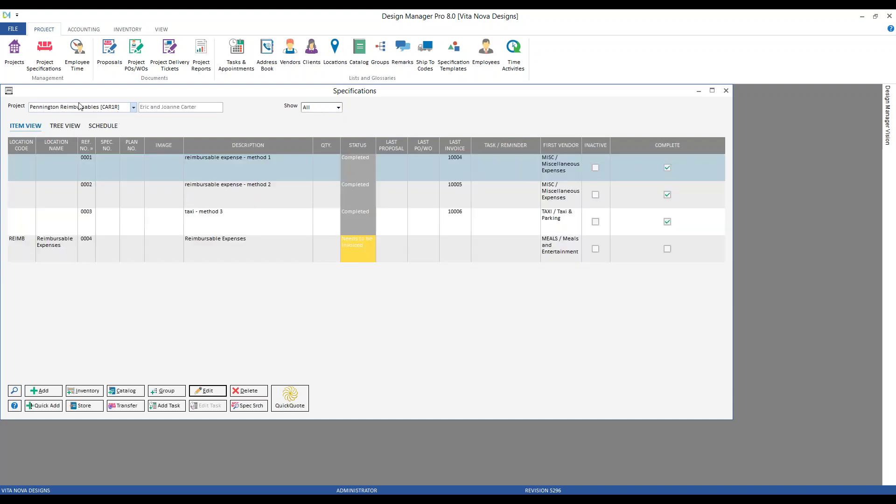
Review item 0002's sales category and its component's estimated cost and price, then close the item without changes.
click(256, 201)
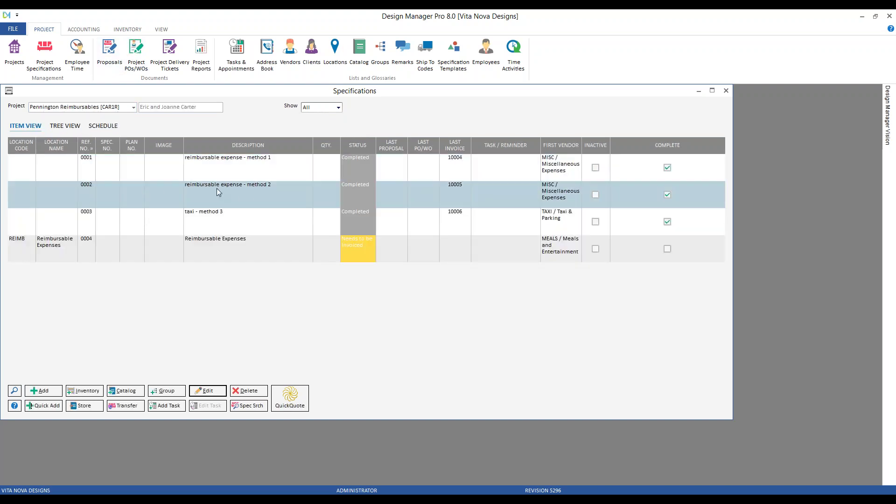
double_click(245, 195)
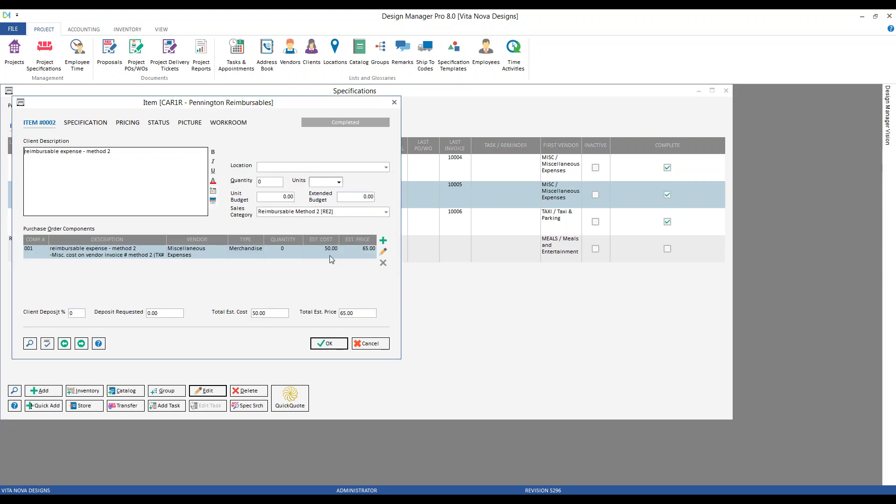
click(356, 255)
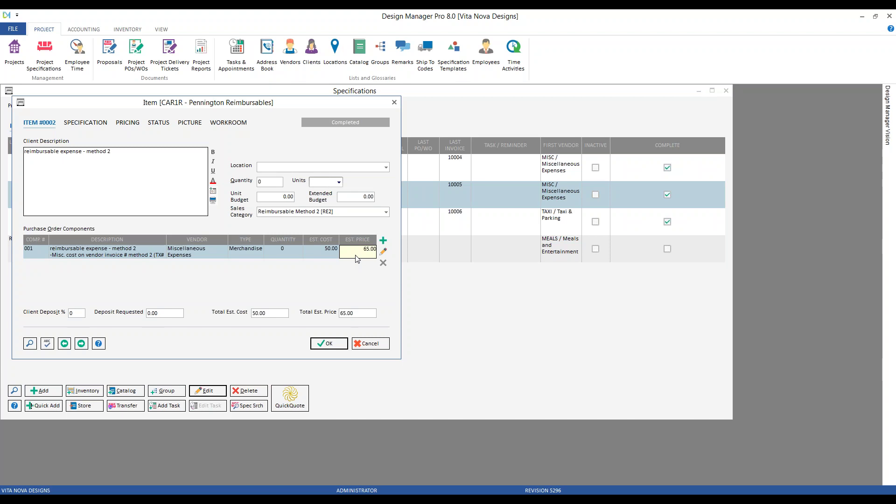
click(350, 288)
click(378, 349)
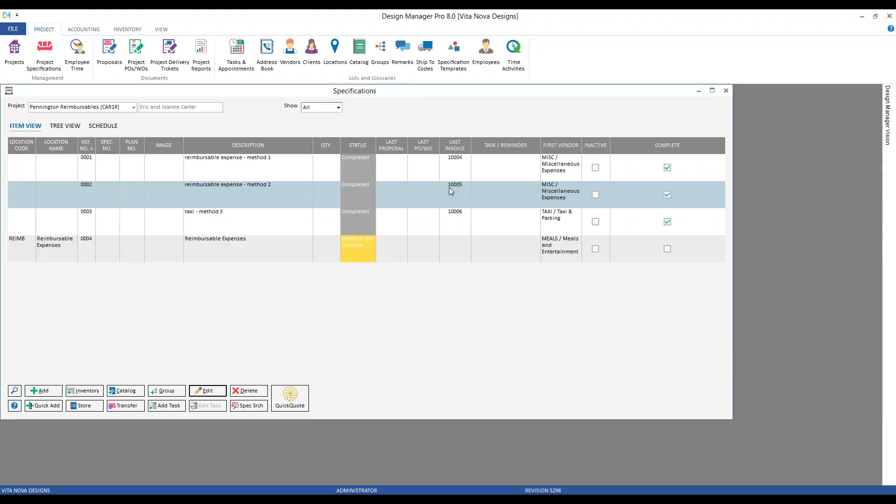
Close the specifications and preview a reprint of existing client invoice 10005 in the Modern style.
click(726, 91)
click(83, 29)
click(15, 54)
click(89, 148)
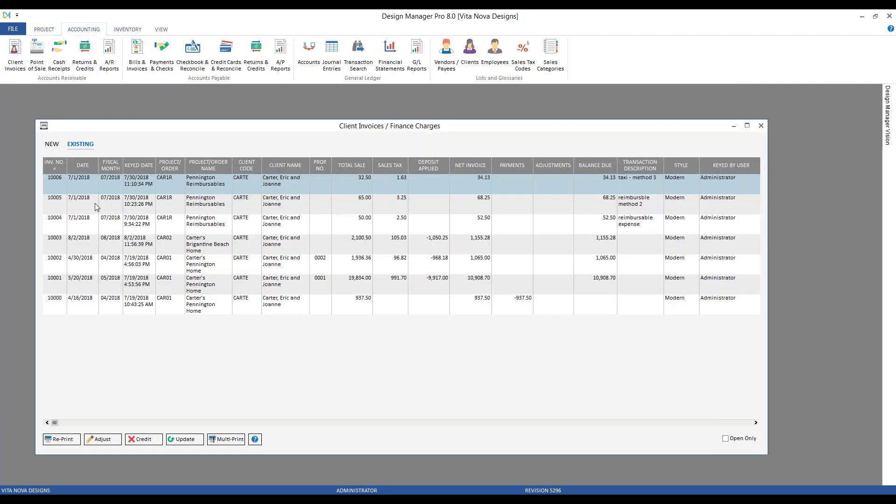
click(93, 211)
click(62, 439)
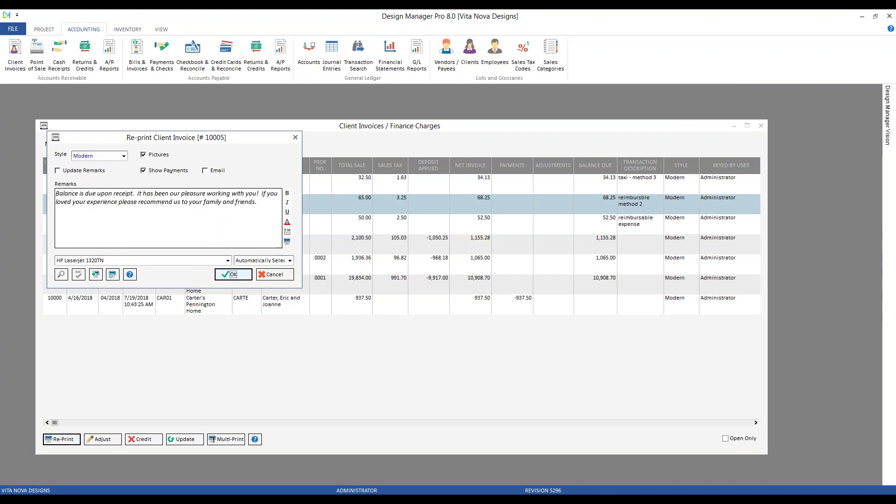
click(232, 274)
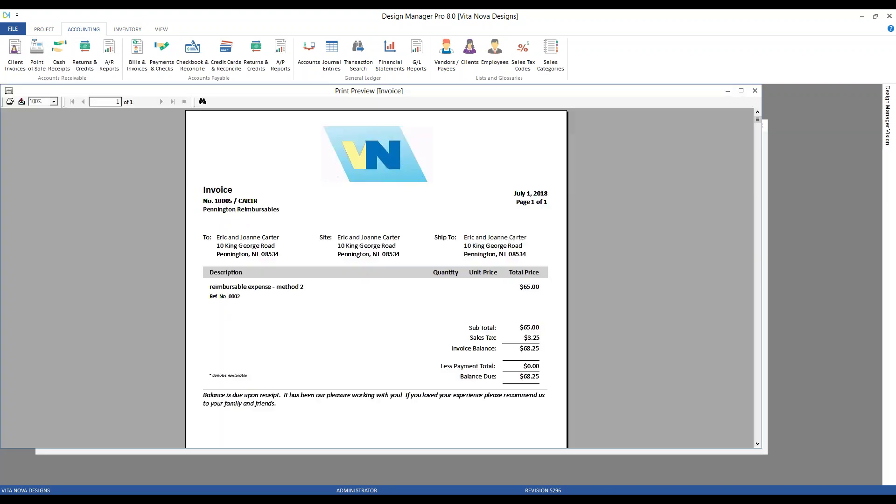
Check the total price of the Method 2 reimbursable expense line, then close the invoice preview and the client invoices window.
click(535, 287)
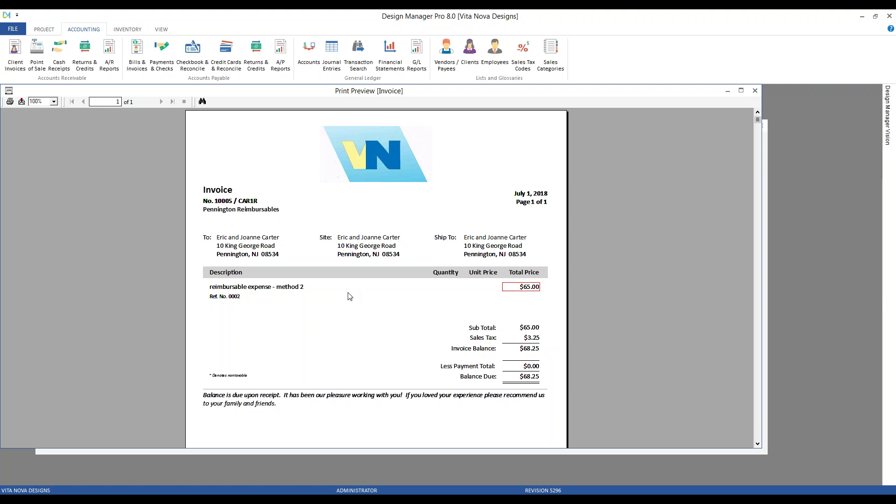
click(755, 91)
click(761, 126)
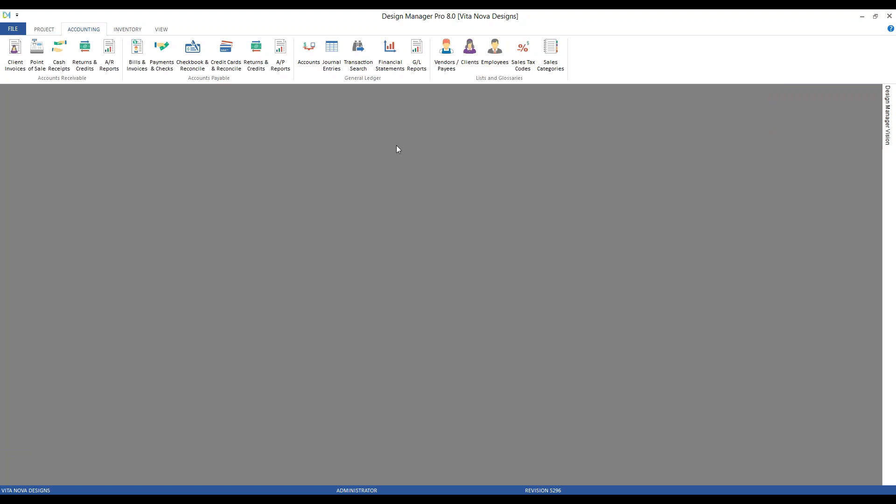
Open the list of General Ledger reports.
click(415, 68)
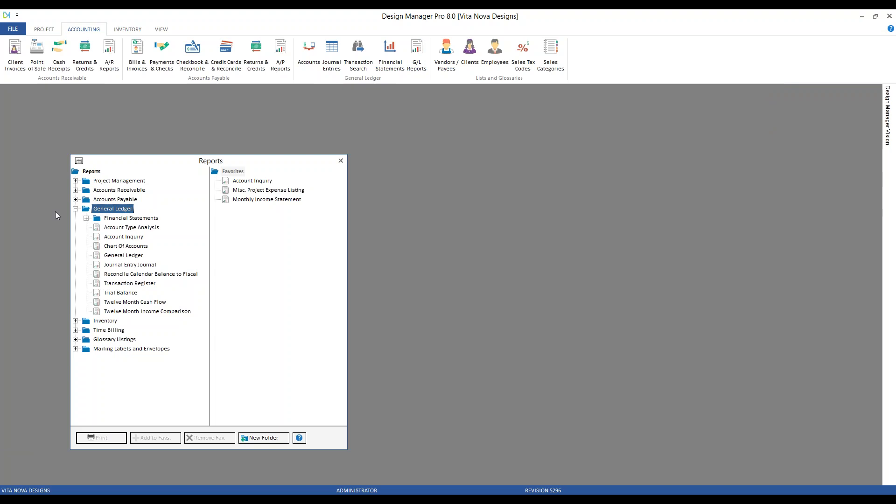
Preview the company-wide Monthly Income Statement for July 2018 and examine the reimbursable lines under sales and operating expenses.
click(85, 218)
click(97, 246)
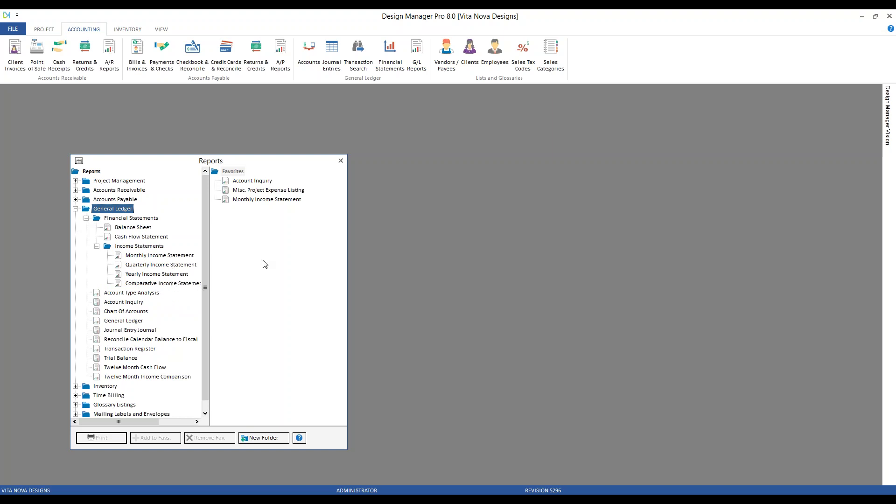
click(180, 255)
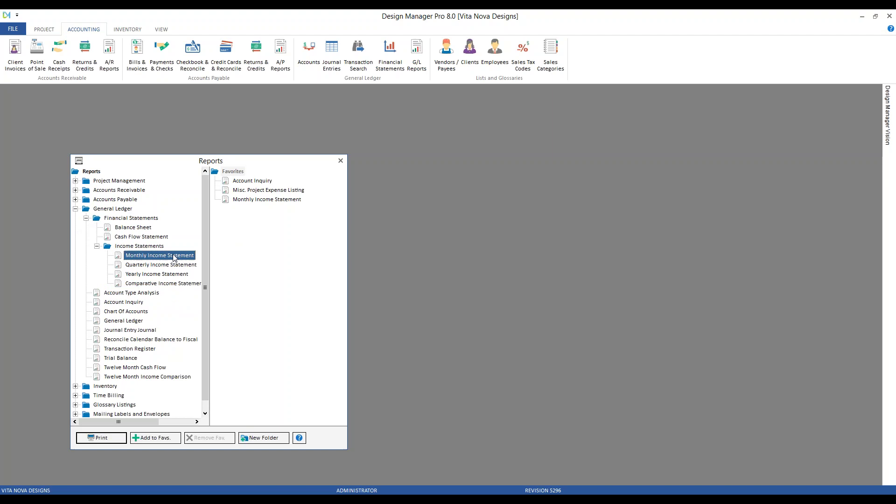
double_click(273, 199)
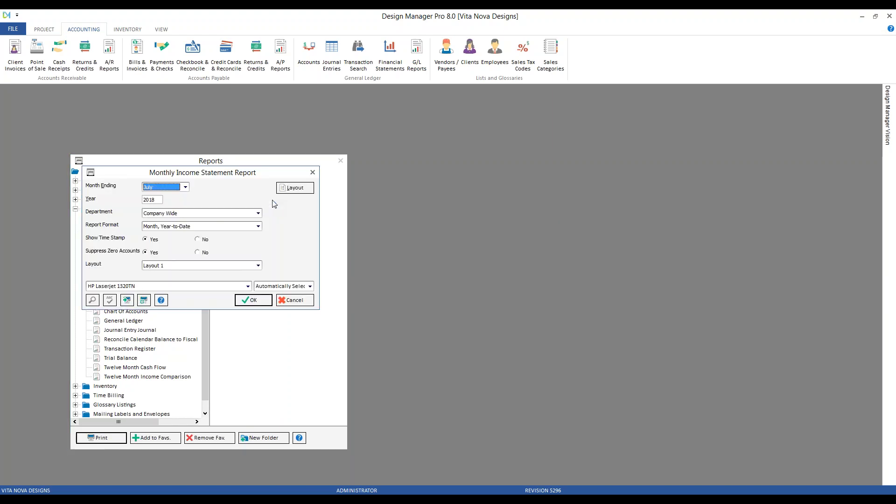
click(252, 300)
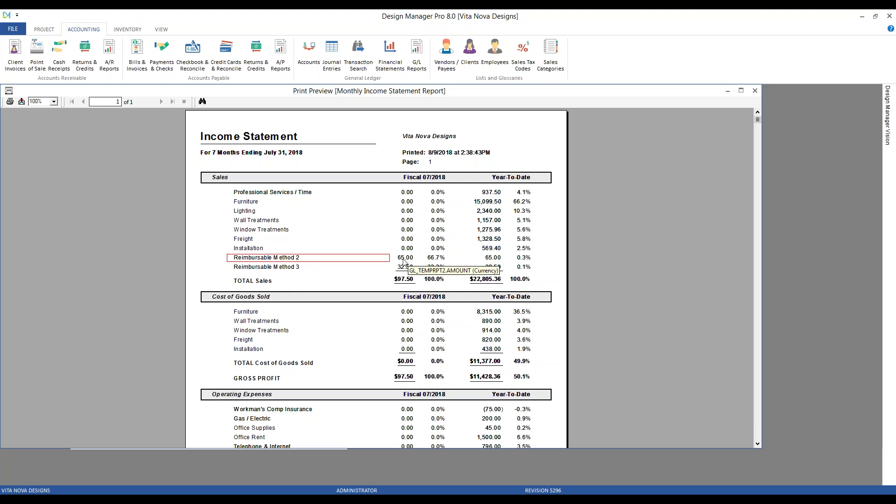
scroll(336, 299, down, 3)
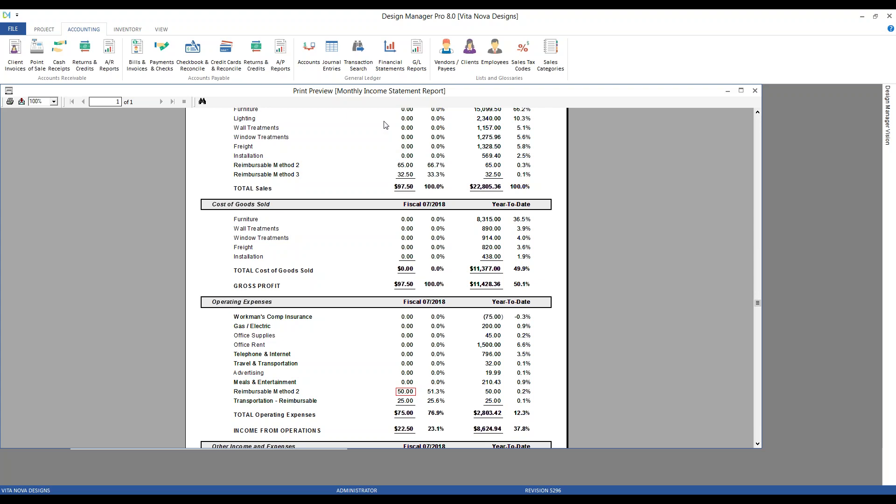
click(755, 91)
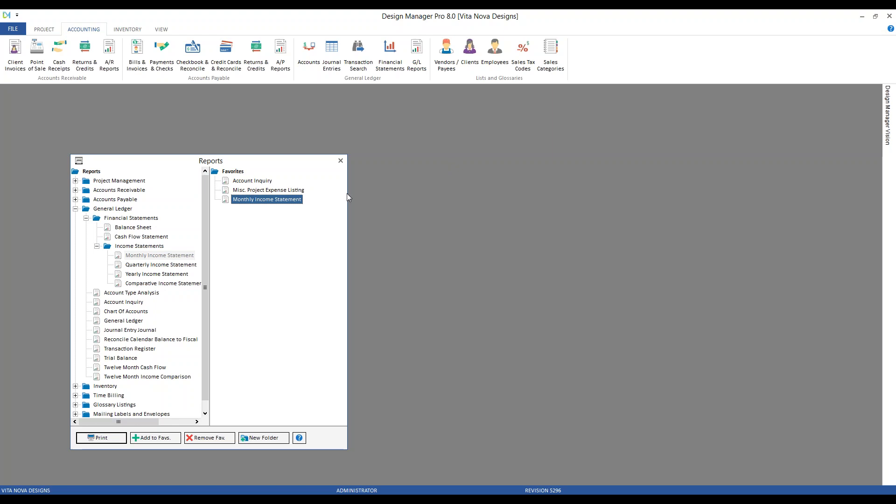
click(340, 160)
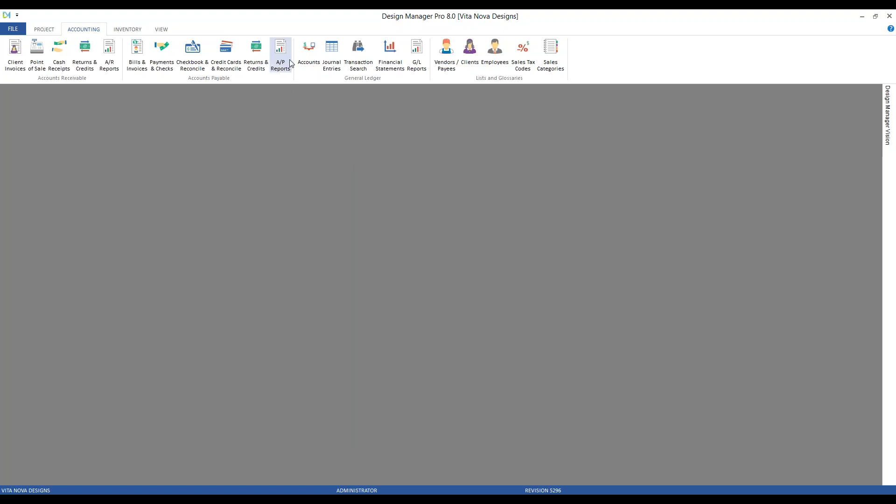
Filter the Account Glossary to account names starting with "TR" and check the Transportation - Reimbursable expense account.
click(309, 49)
drag(196, 93, 214, 104)
click(104, 123)
text(TR)
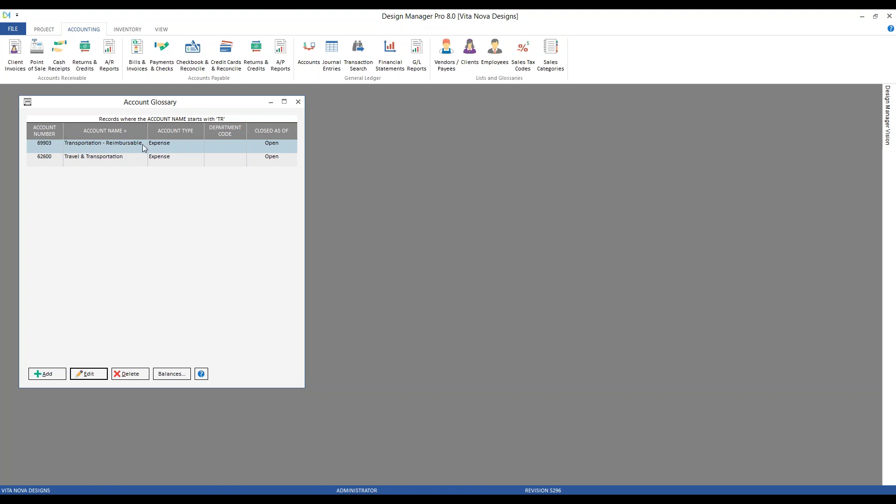
click(101, 161)
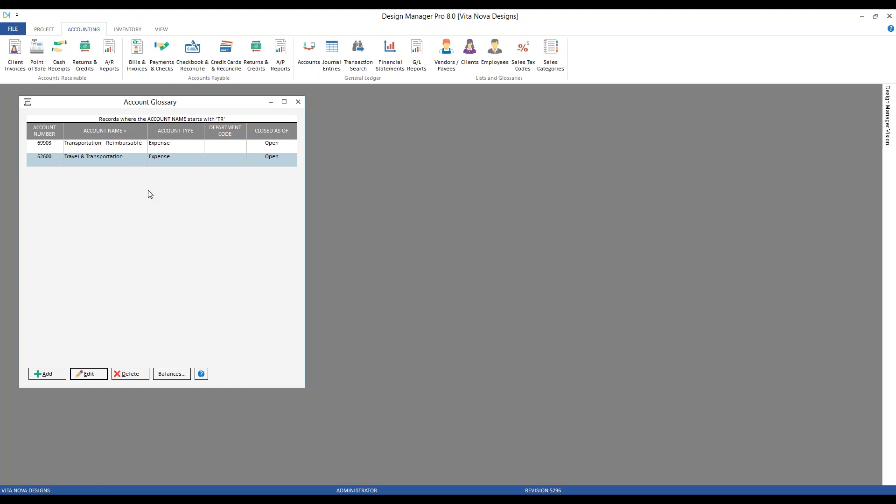
click(116, 147)
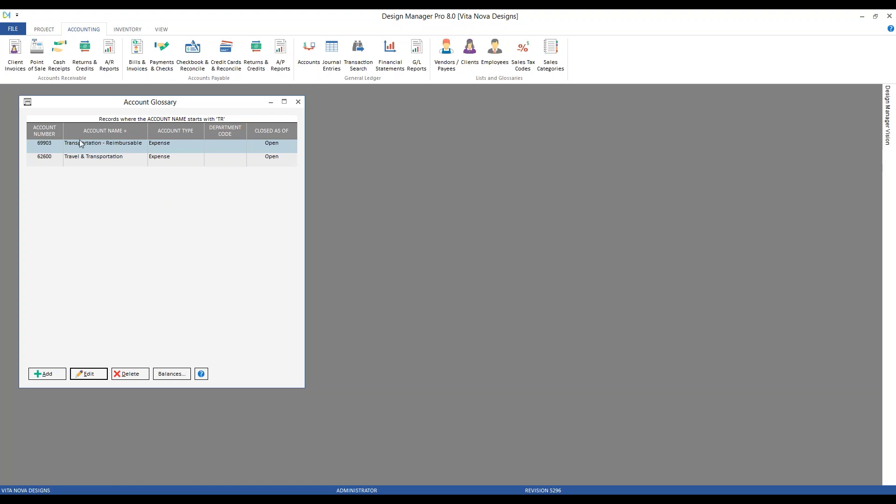
Filter the Account Glossary to names starting with "RE" and check the Reimbursable Method 3 revenue account.
click(98, 127)
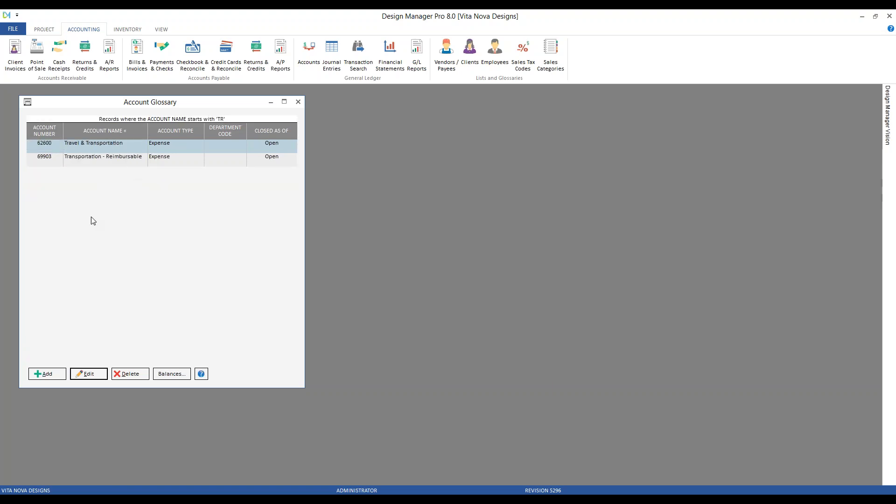
click(93, 131)
text(RE)
click(111, 189)
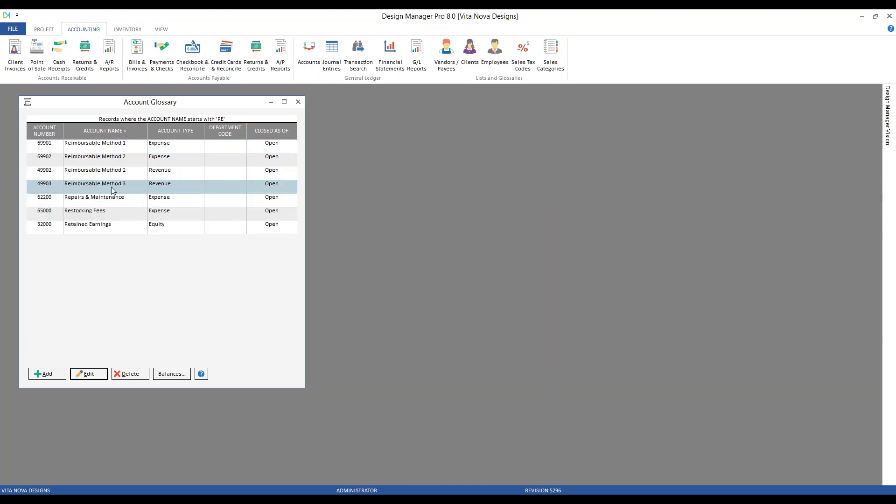
click(140, 191)
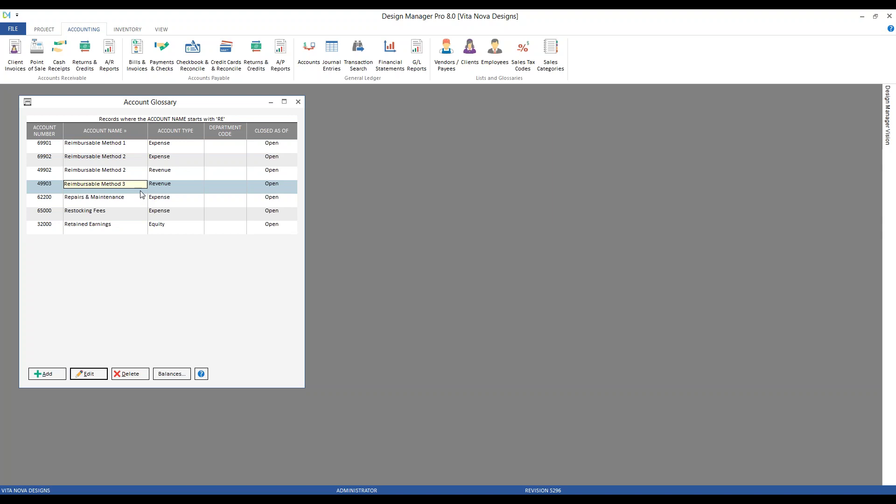
click(299, 102)
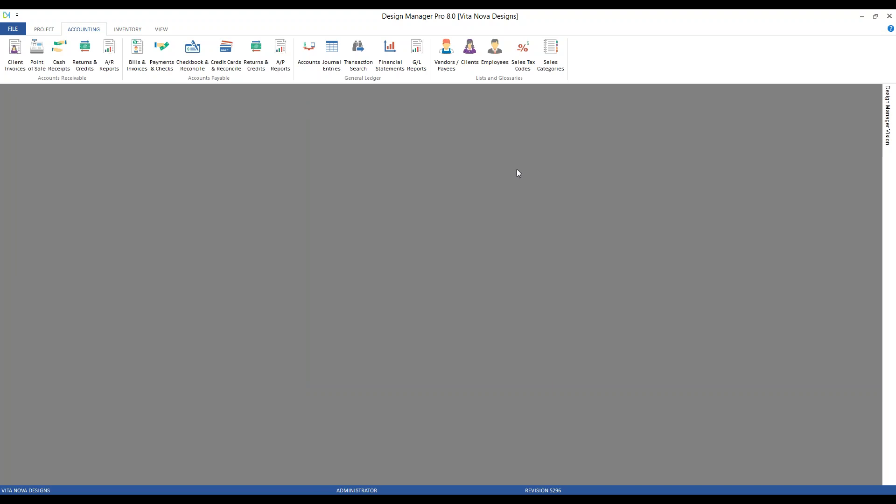
Review the sales and COGS accounts assigned to the Transportation - Reimbursable (TRANS) sales category.
click(555, 56)
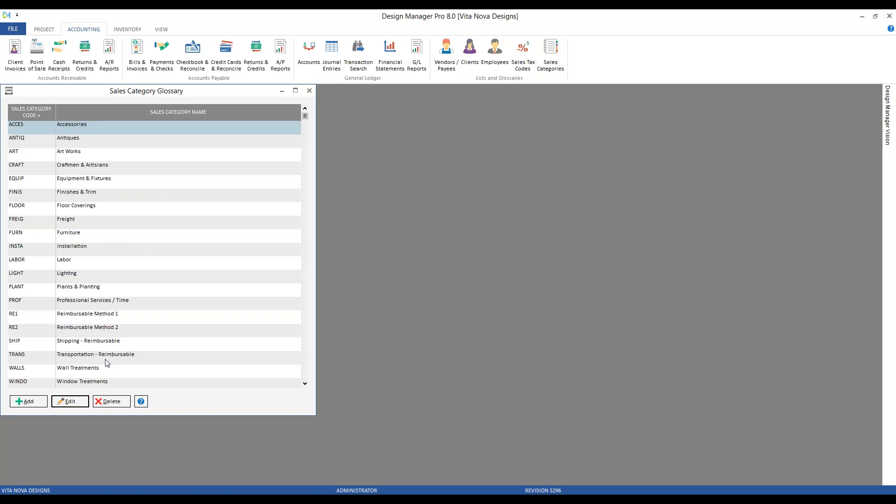
click(106, 358)
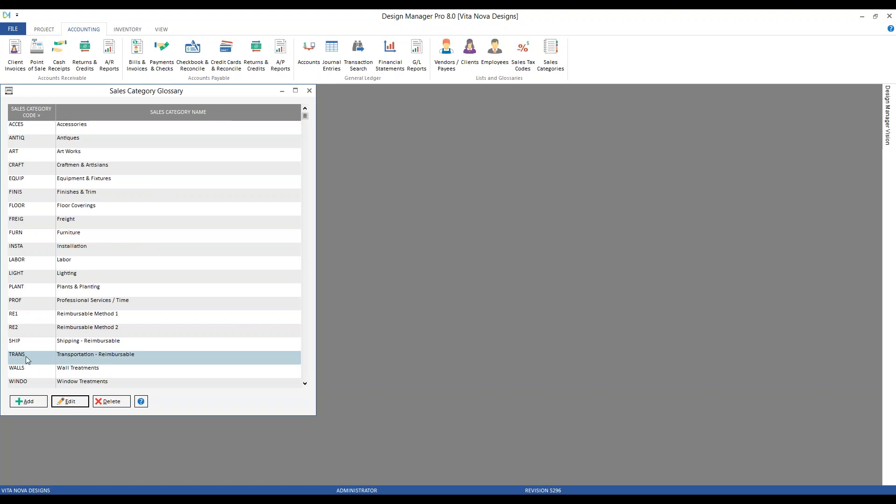
double_click(141, 357)
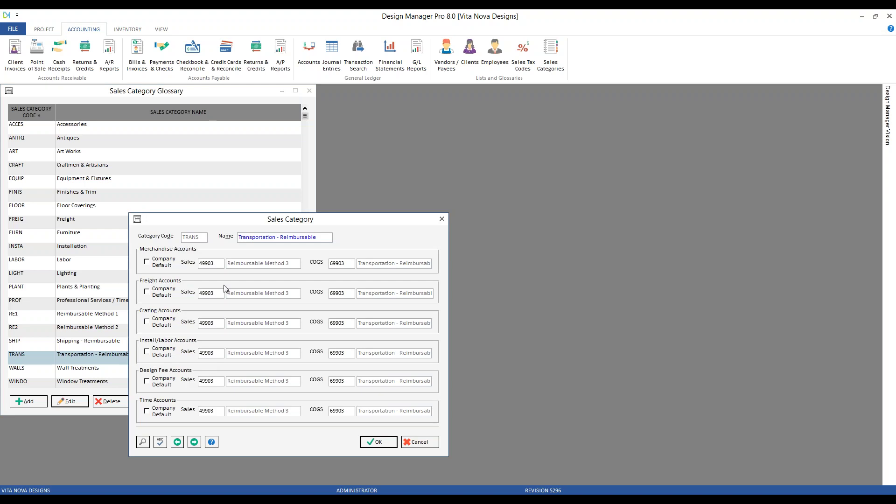
drag(195, 219, 187, 191)
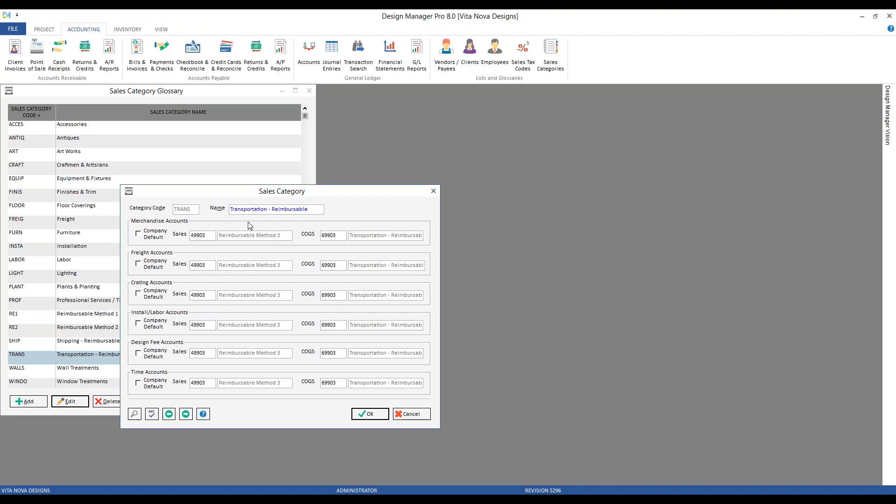
click(411, 414)
Review the accounts assigned to the Shipping - Reimbursable (SHIP) sales category and close the Sales Category Glossary.
double_click(149, 345)
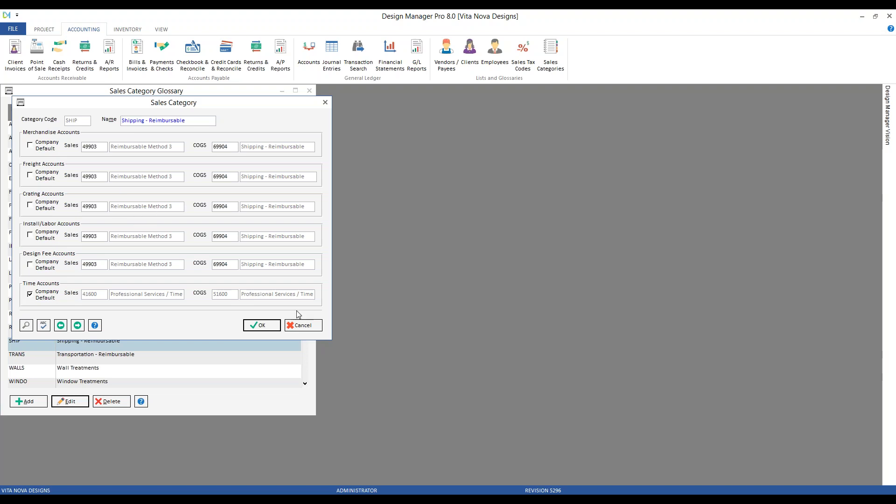
click(315, 330)
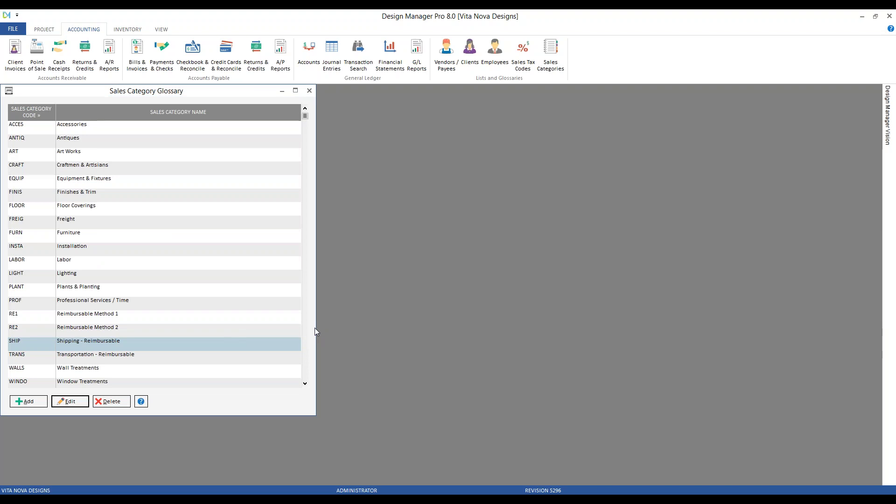
click(309, 90)
Examine the existing "taxi - method 3" expense of the Taxi & Parking vendor, including its account and project code.
click(143, 47)
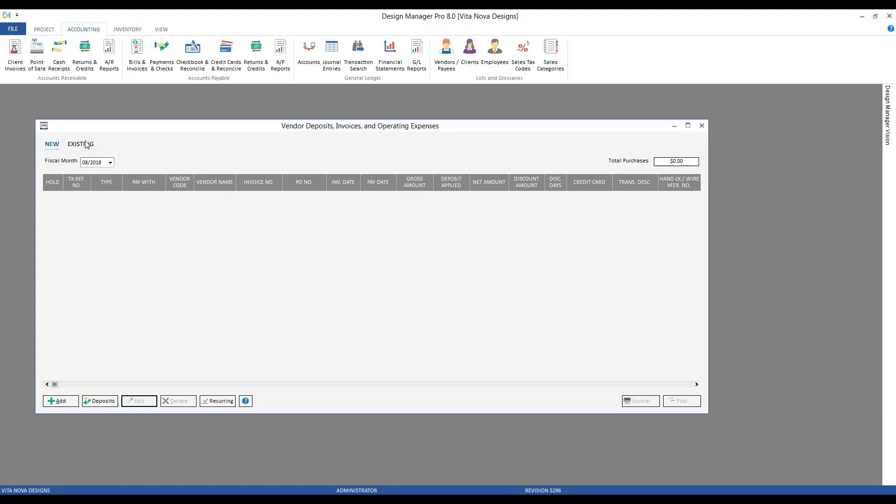
click(86, 144)
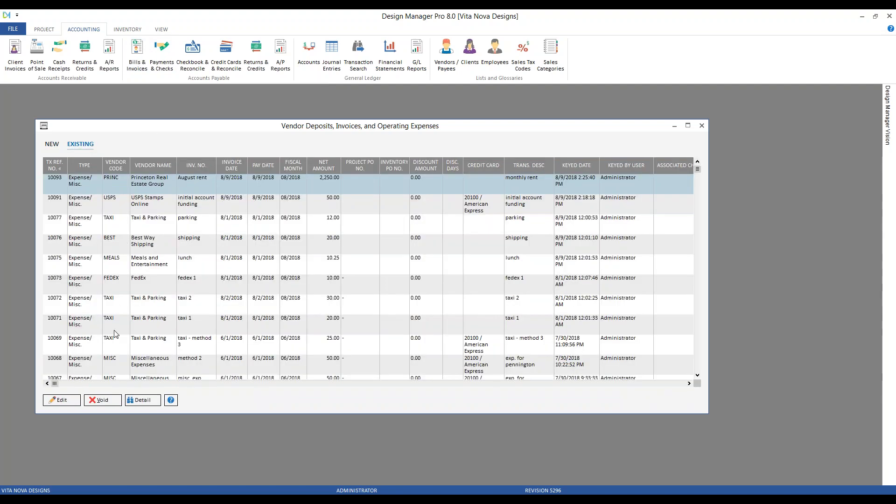
click(114, 347)
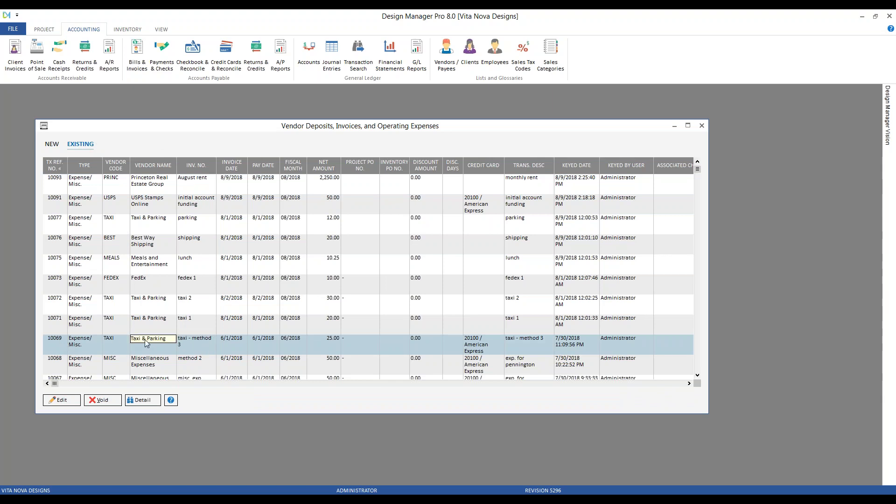
click(65, 400)
drag(192, 138, 180, 120)
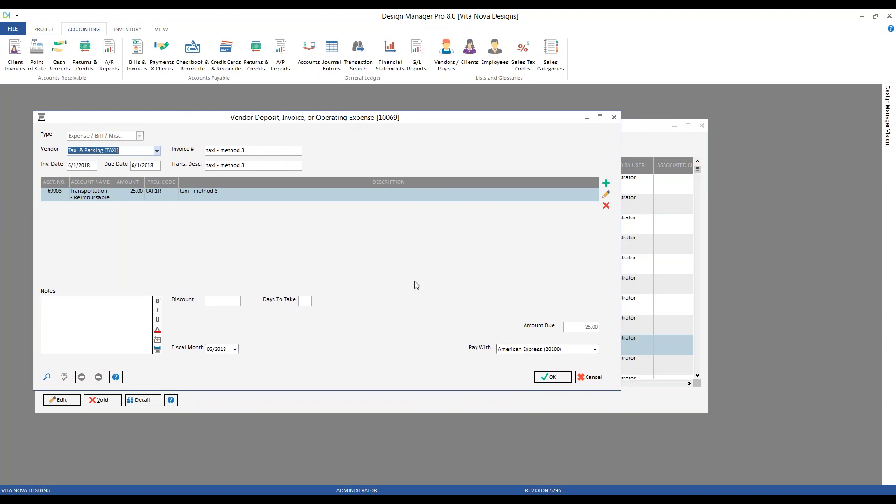
click(597, 378)
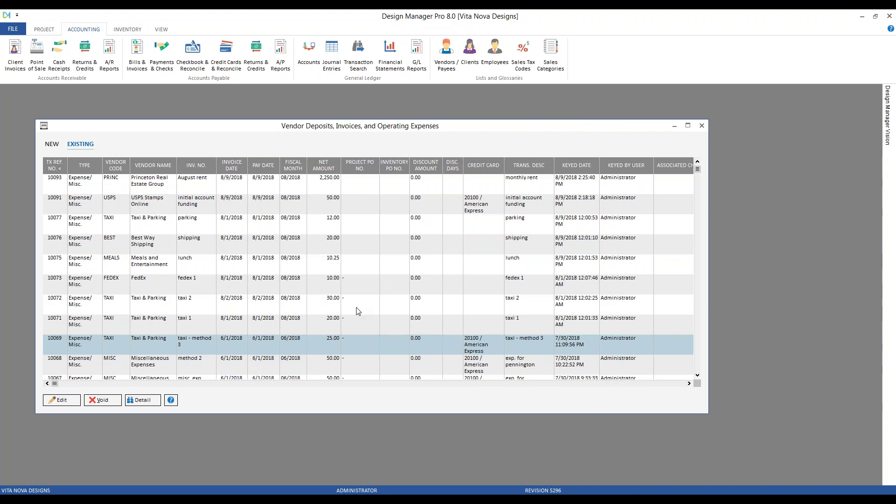
click(703, 126)
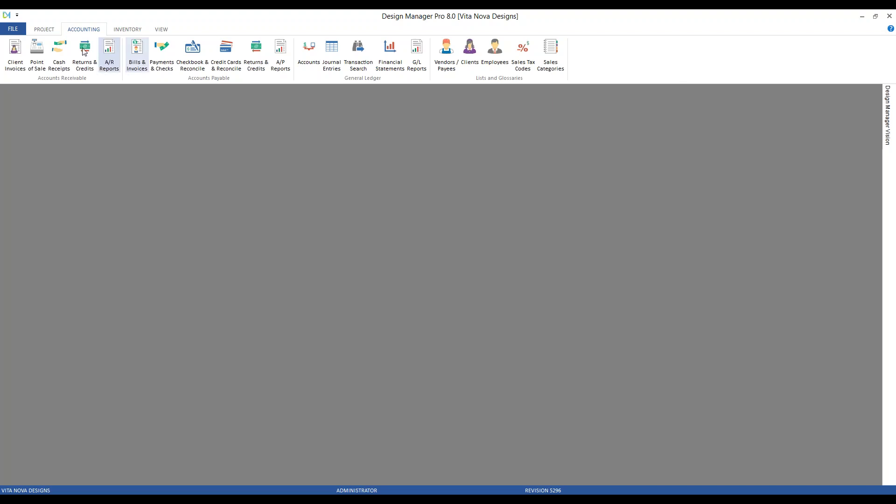
List all specifications of the Pennington Reimbursables project and select the "taxi - method 3" item.
click(44, 29)
click(51, 55)
click(337, 107)
click(317, 132)
click(133, 108)
text(pe)
click(98, 141)
click(51, 213)
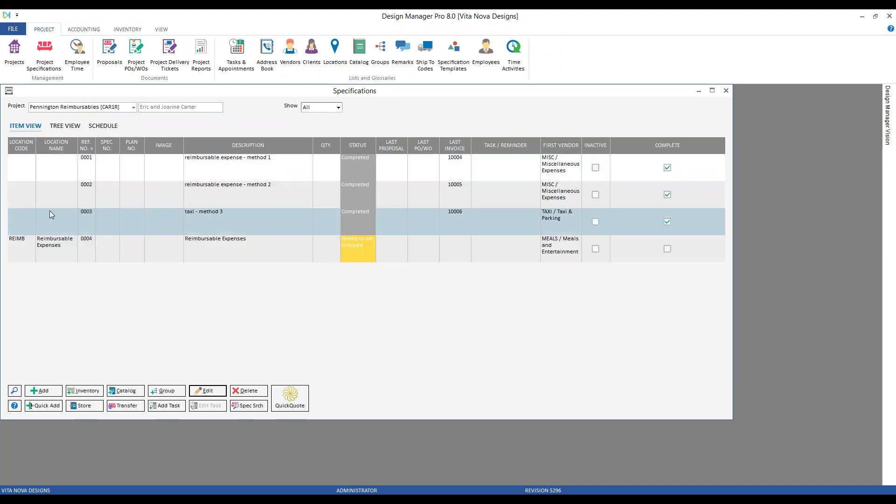
Check the sales category, estimated cost and estimated price of item 0003, "taxi - method 3", without changing it.
click(209, 224)
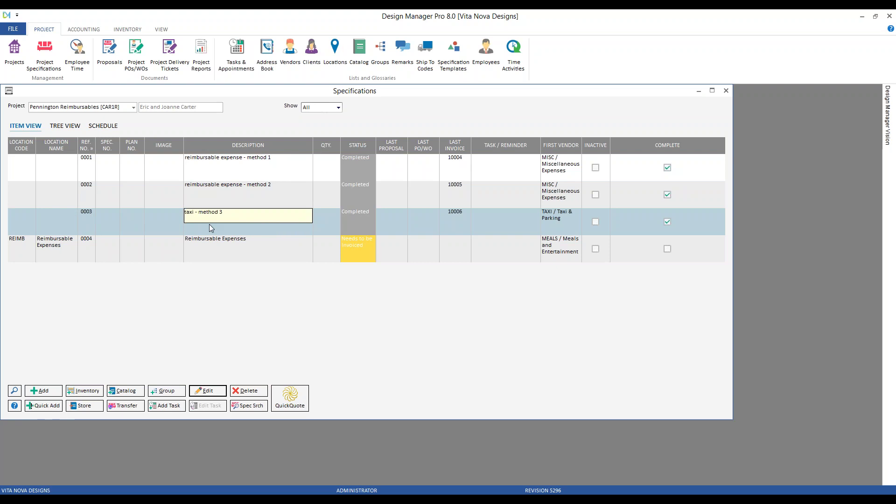
key(Escape)
double_click(237, 221)
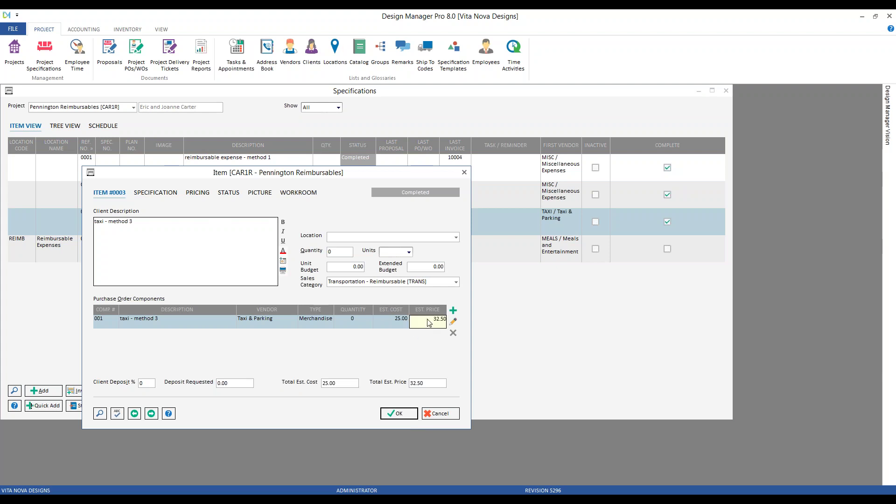
click(402, 327)
click(451, 417)
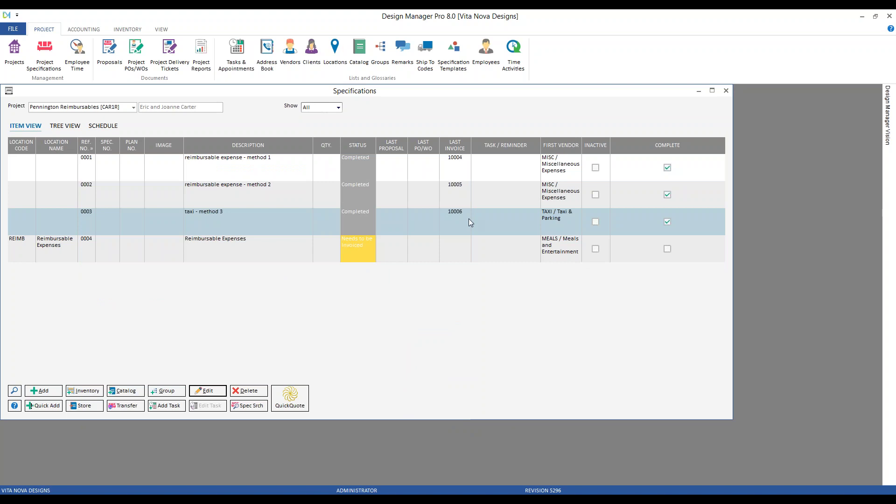
click(727, 91)
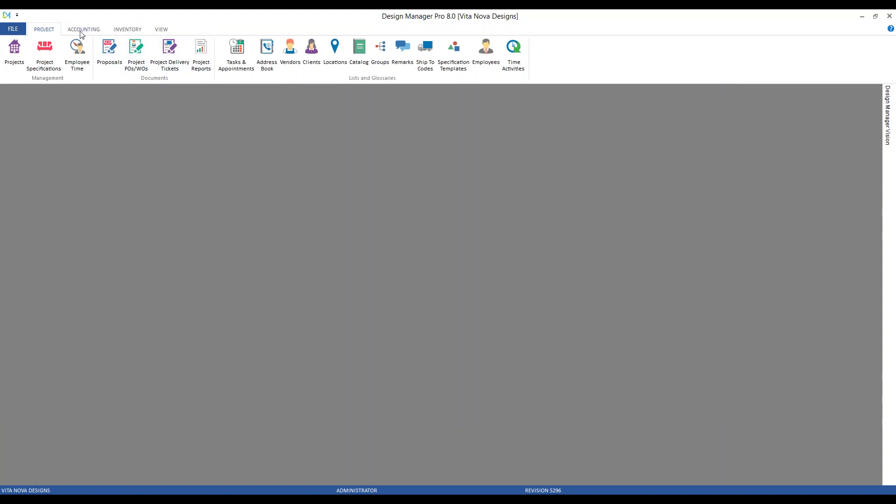
Preview a re-print of the client invoice for "taxi - method 3" in the Modern style and check its billed price.
click(84, 29)
click(19, 56)
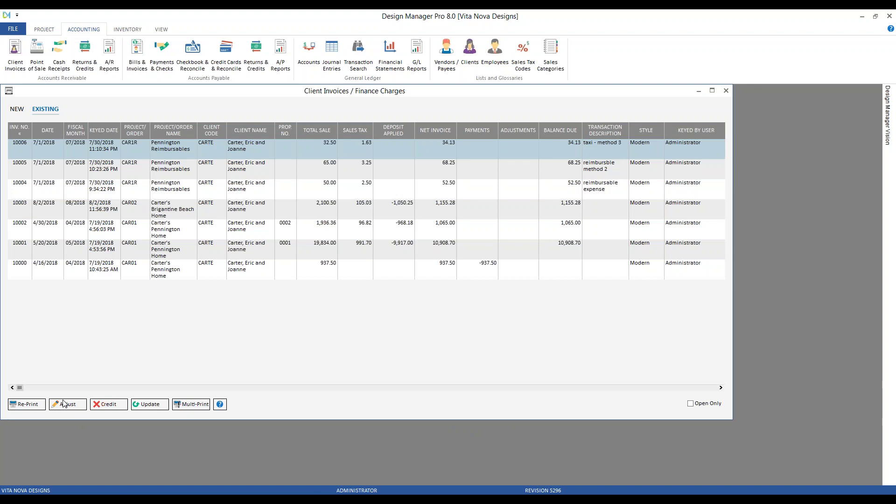
click(28, 404)
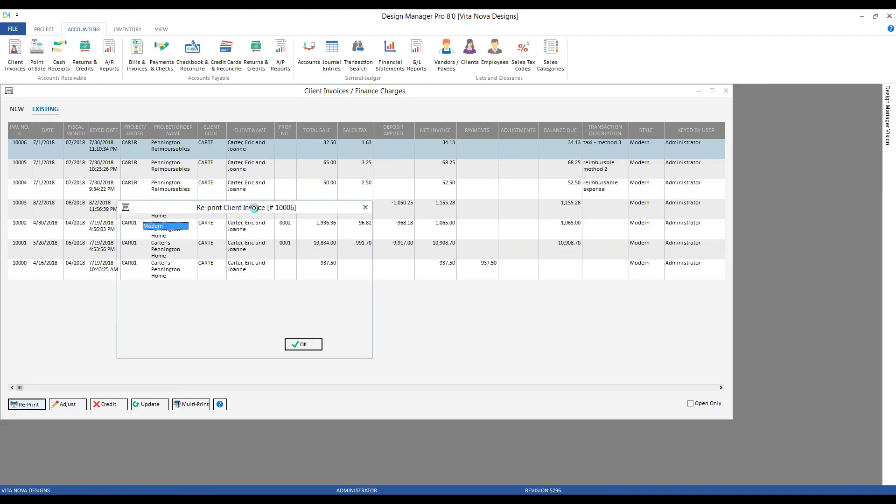
click(304, 344)
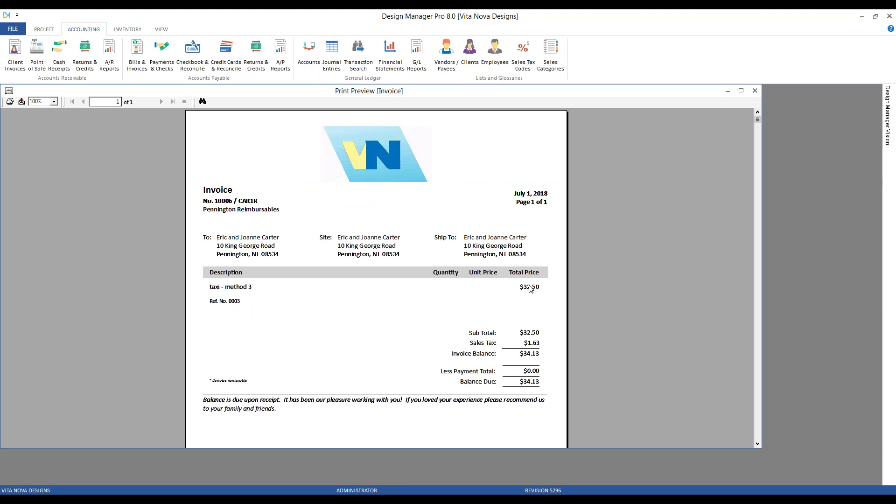
mouse_move(531, 289)
click(759, 88)
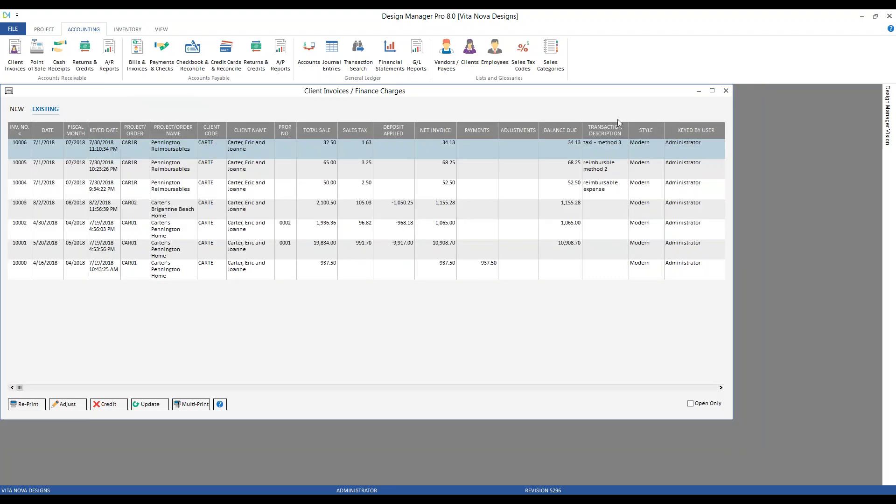
Preview the Monthly Income Statement for July 2018 and examine the Reimbursable Method 3 sales and Transportation - Reimbursable expense lines.
click(727, 91)
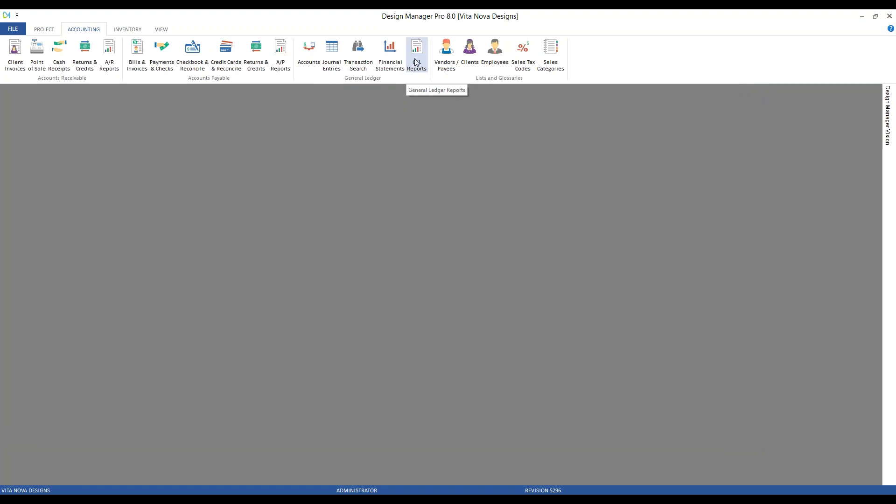
click(390, 58)
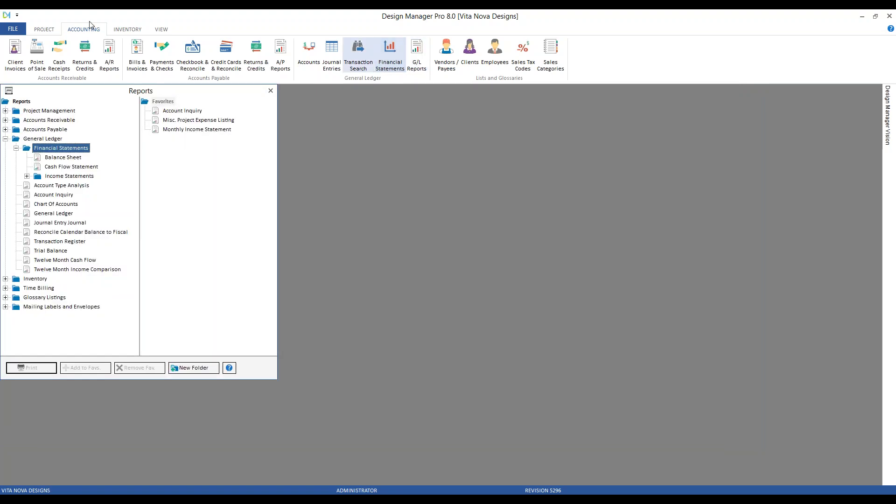
double_click(171, 130)
key(Up)
click(182, 231)
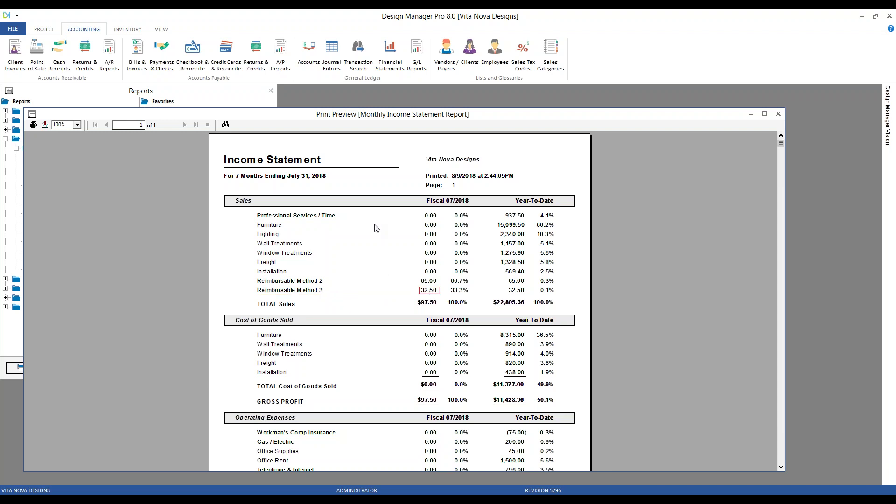
scroll(374, 225, down, 2)
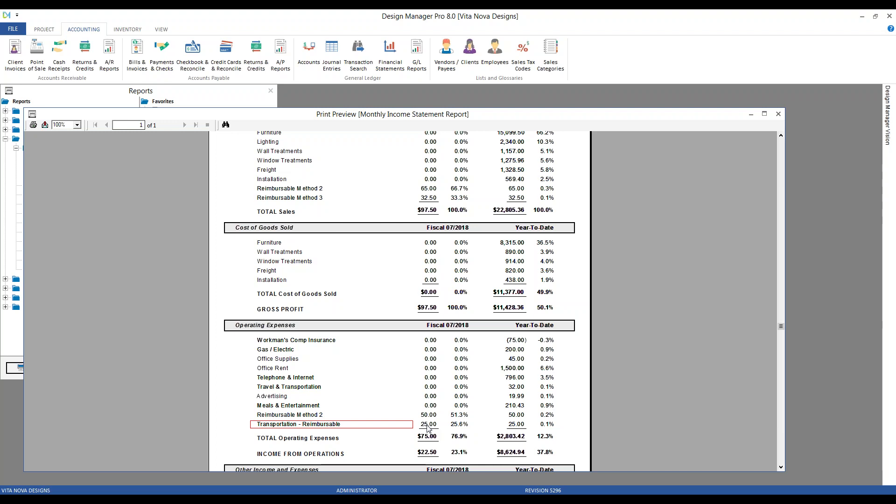
click(778, 114)
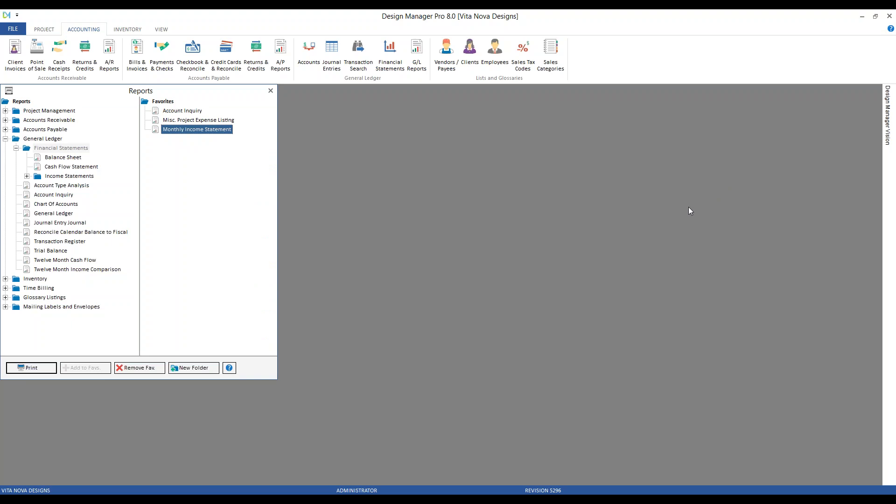
click(271, 91)
List the active specifications of the reimbursables project HIL1R.
click(48, 32)
click(44, 51)
text(hil)
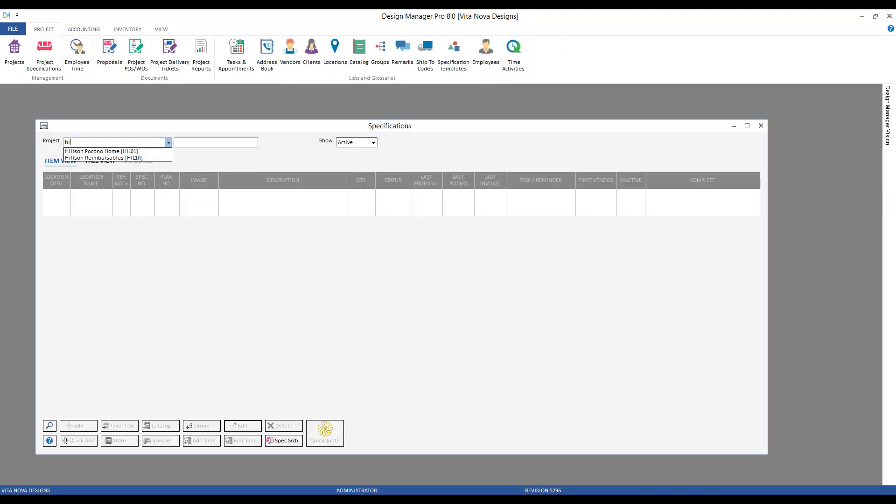
key(Down)
key(Return)
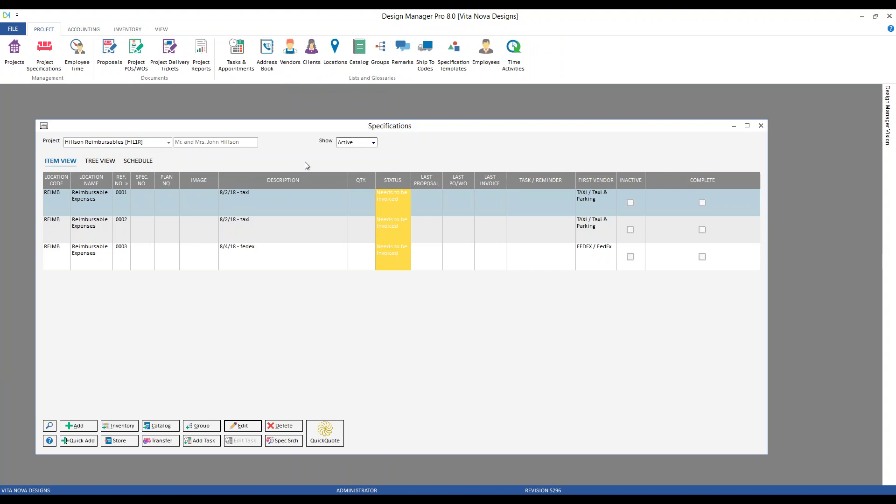
Examine the existing taxi and fedex items in the project's specifications, including their status and vendor.
click(266, 226)
click(271, 256)
click(269, 228)
click(268, 209)
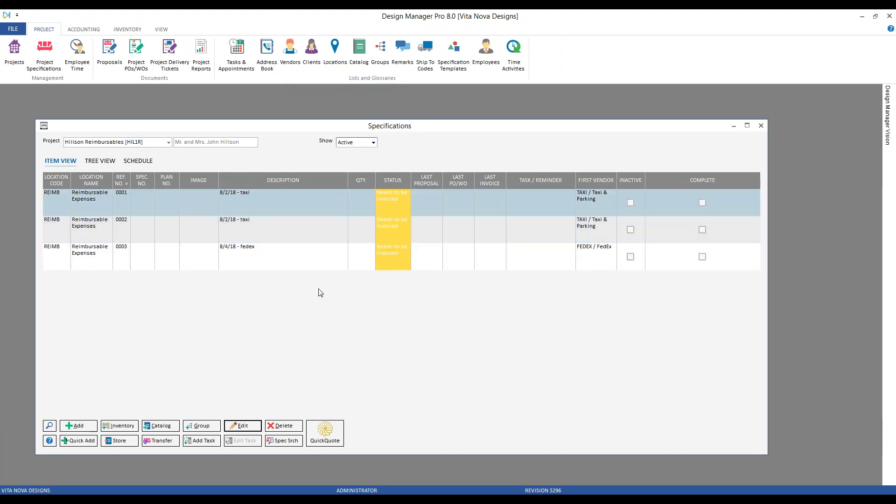
click(271, 226)
click(294, 207)
click(298, 230)
click(298, 251)
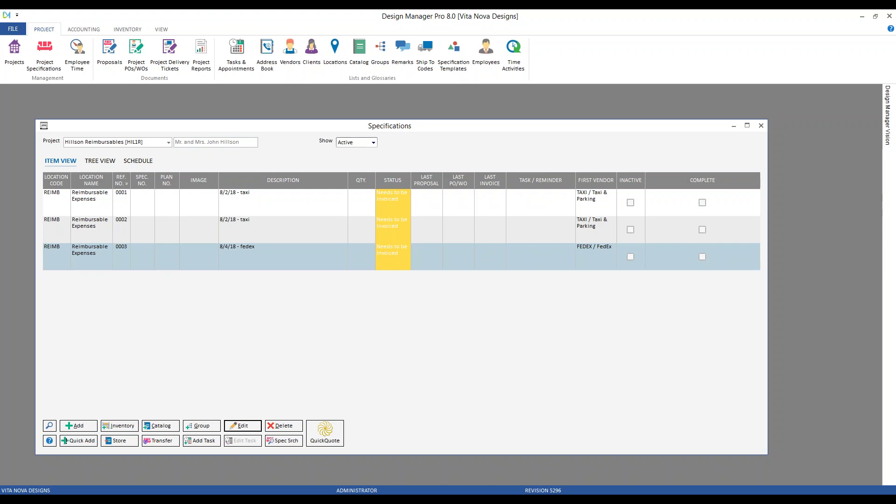
click(761, 126)
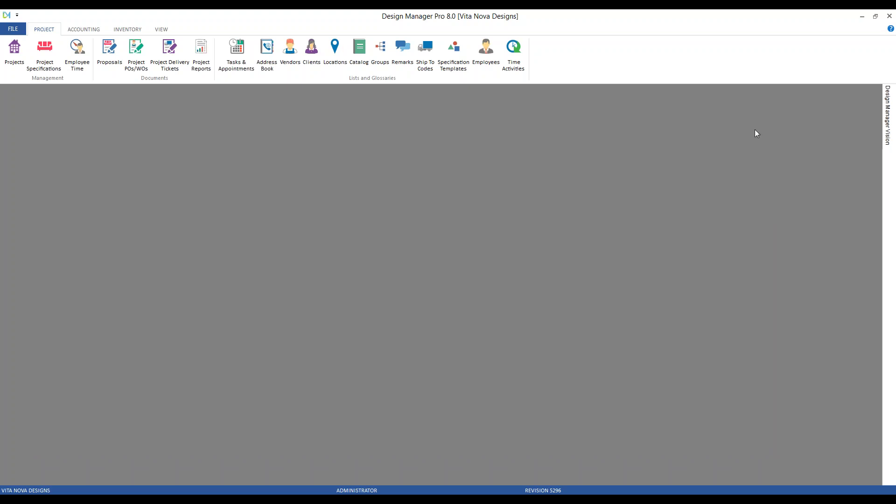
Start a new vendor entry of type Expense / Bill / Misc. for the vendor Uber.
click(94, 30)
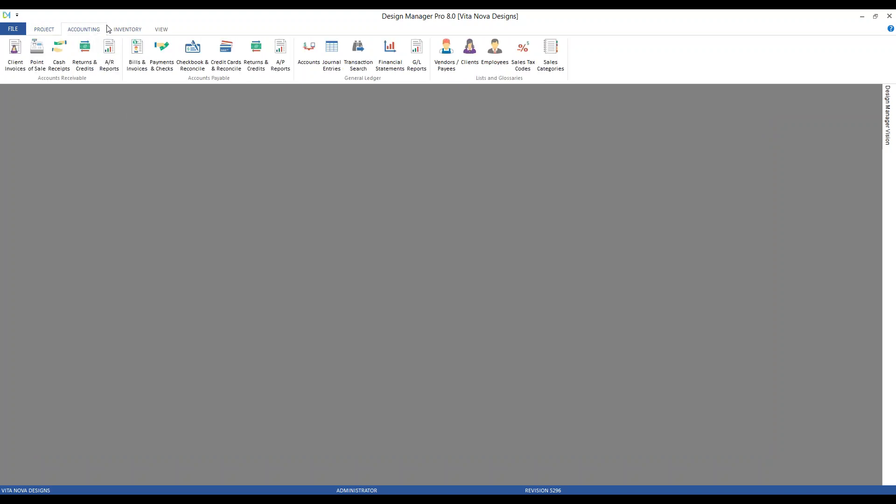
click(142, 56)
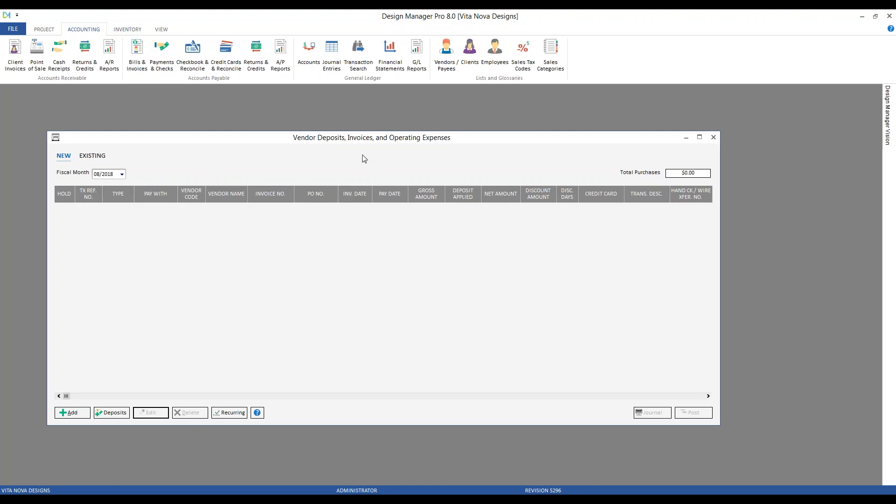
click(80, 413)
click(165, 168)
click(155, 189)
text(ub)
key(Tab)
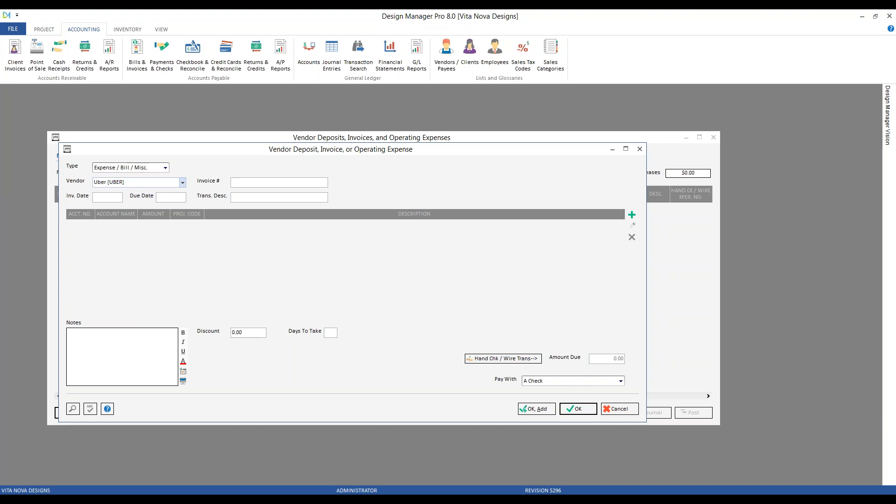
Enter "uber ride 8/4/18" as invoice number and transaction description, set the invoice date to 8/4/18, and open a new distribution line.
text(uber ride 8/4/18)
key(ctrl+a)
key(ctrl+c)
click(107, 197)
text(8/4/18)
key(Tab)
key(Tab)
key(ctrl+v)
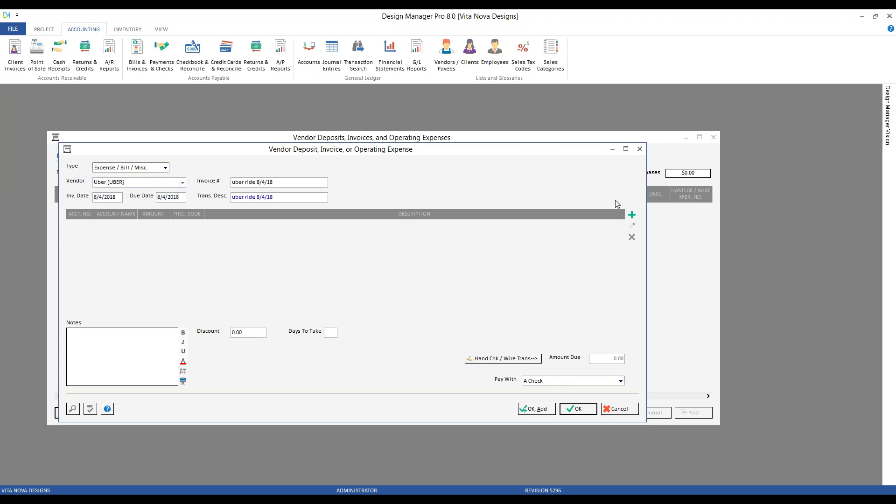
click(632, 215)
drag(166, 159, 213, 164)
text(tra)
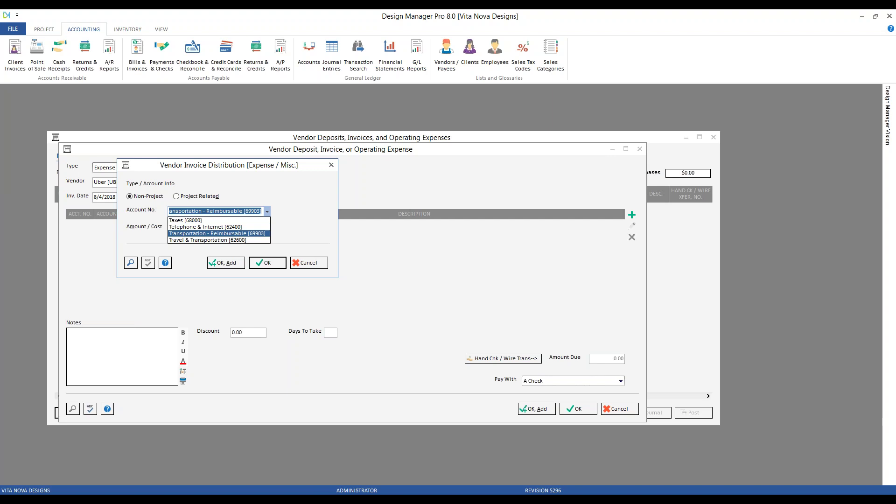
click(301, 201)
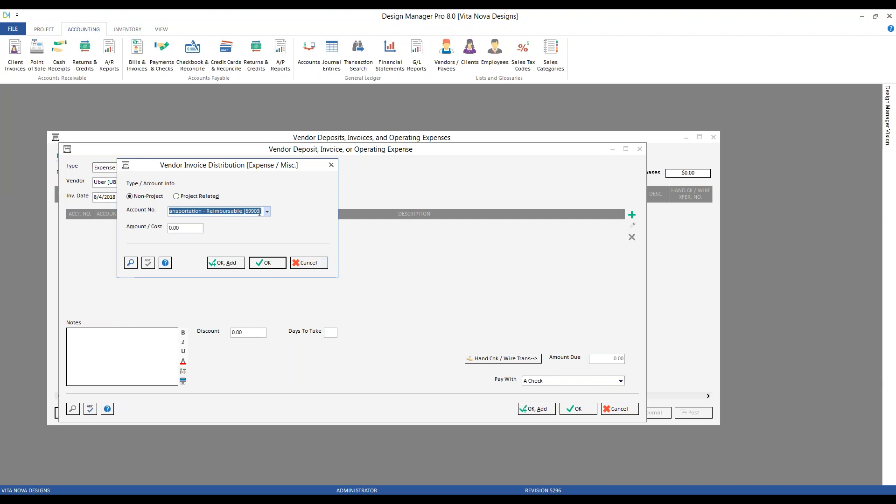
key(BackSpace)
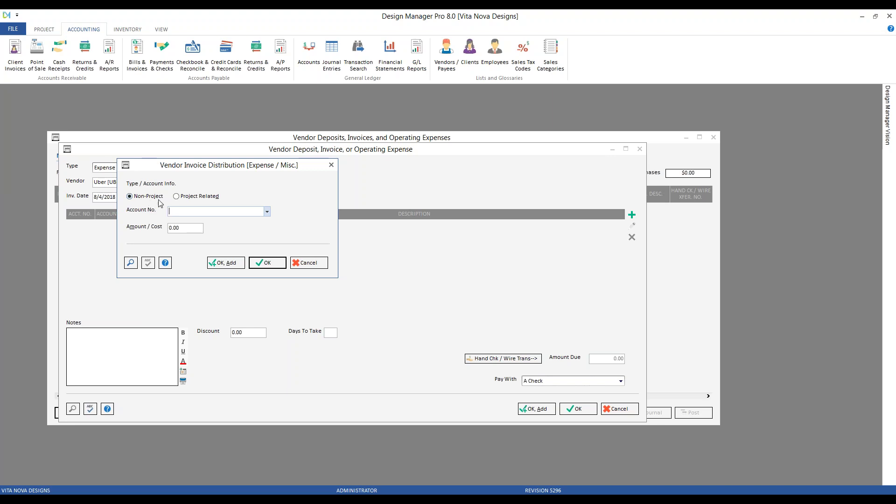
Make the distribution project related with the sales category Transportation - Reimbursable and a cost of 23.27.
click(198, 196)
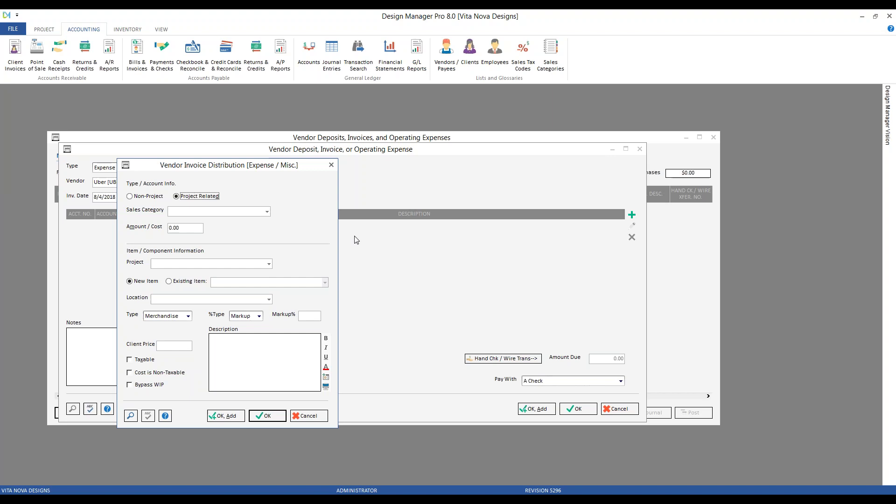
click(184, 211)
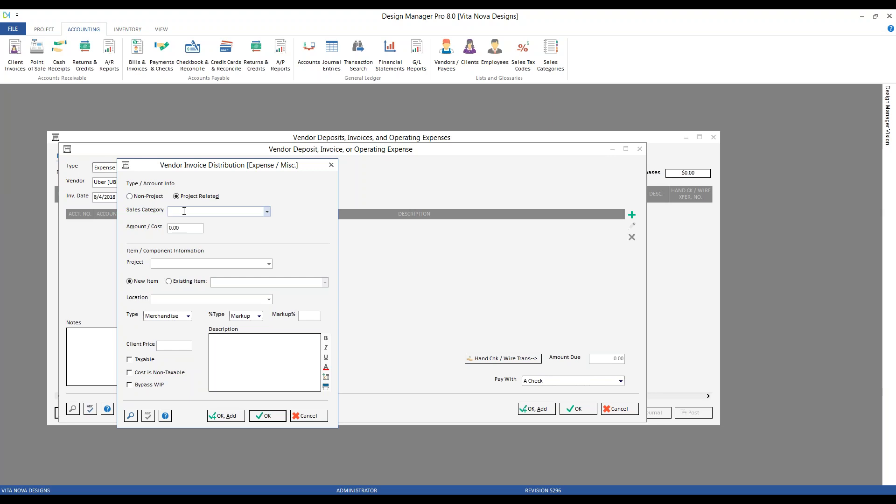
text(t)
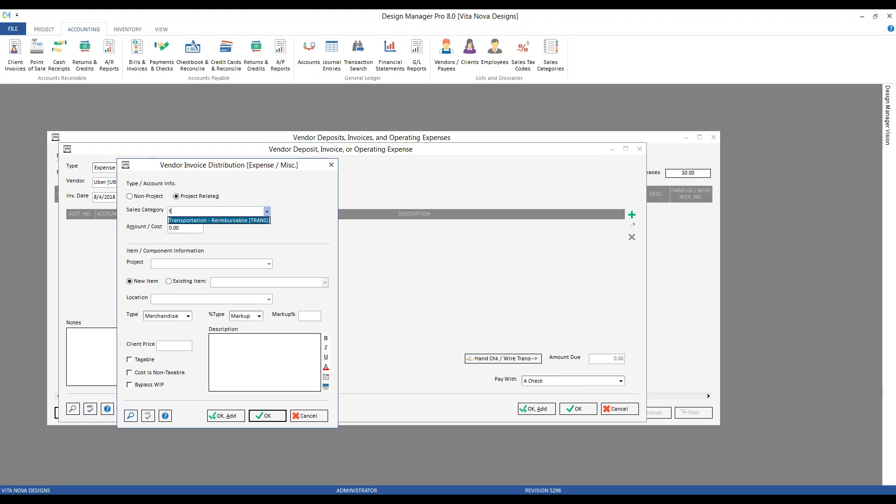
key(Tab)
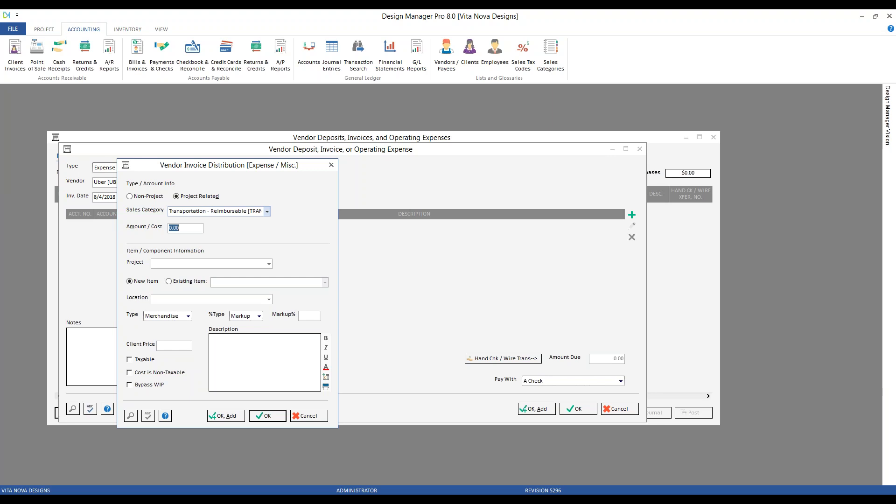
text(23.27)
key(Tab)
Assign the distribution to project HIL1R with its default markup and tax settings, and choose the Reimbursable Expenses location.
text(hil)
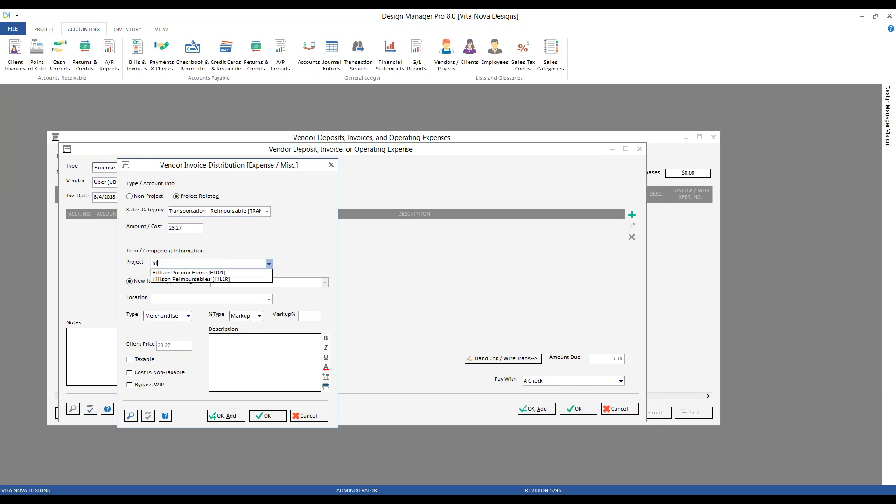
key(Down)
key(Tab)
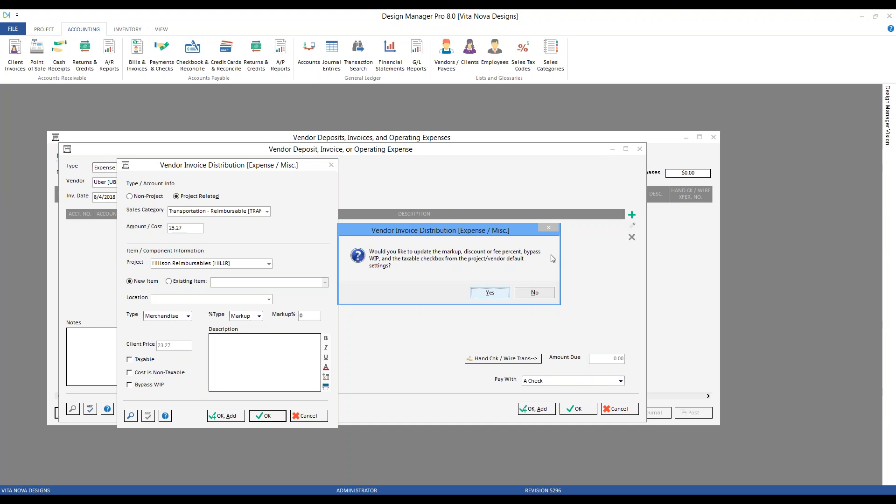
click(490, 293)
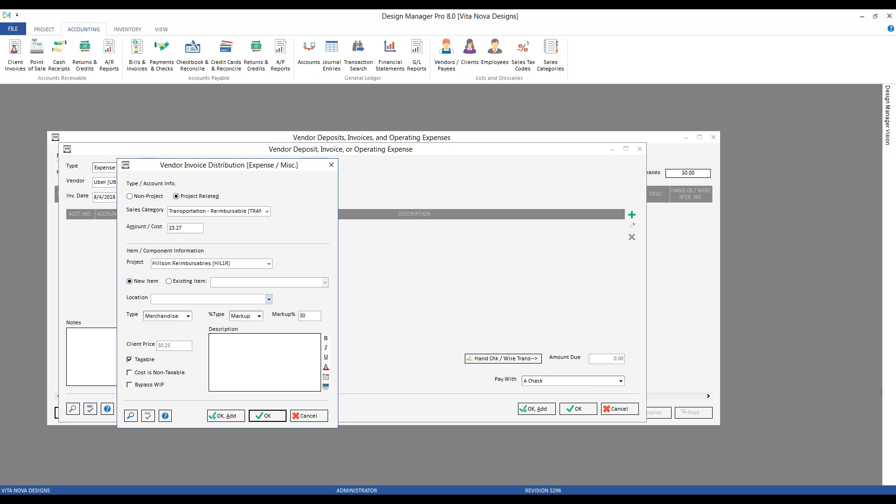
click(269, 299)
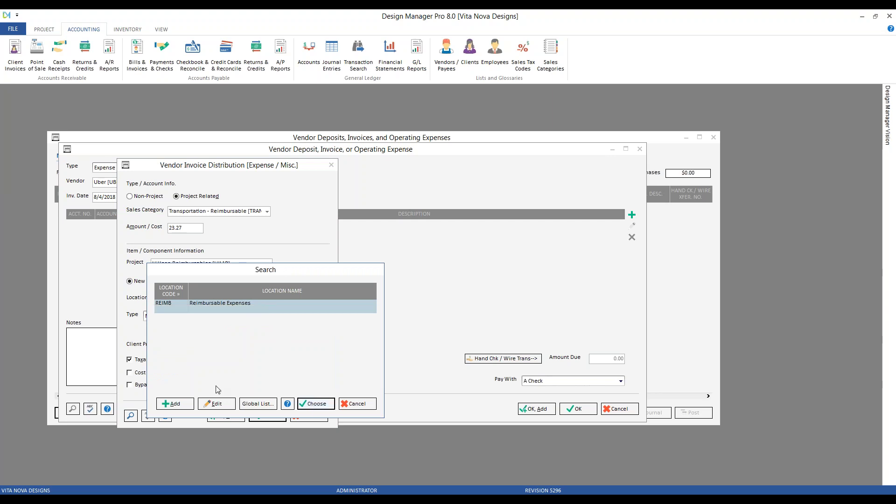
click(322, 404)
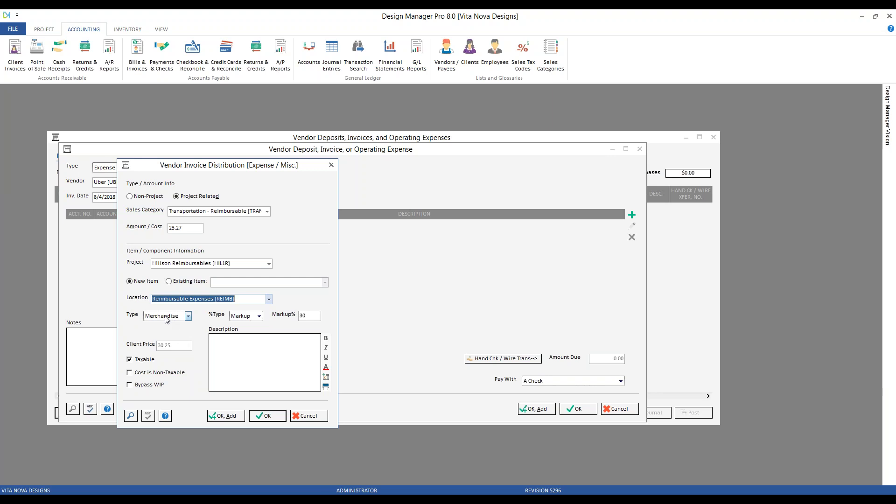
Check the sales and COGS accounts of the Transportation - Reimbursable sales category without changing them.
click(254, 211)
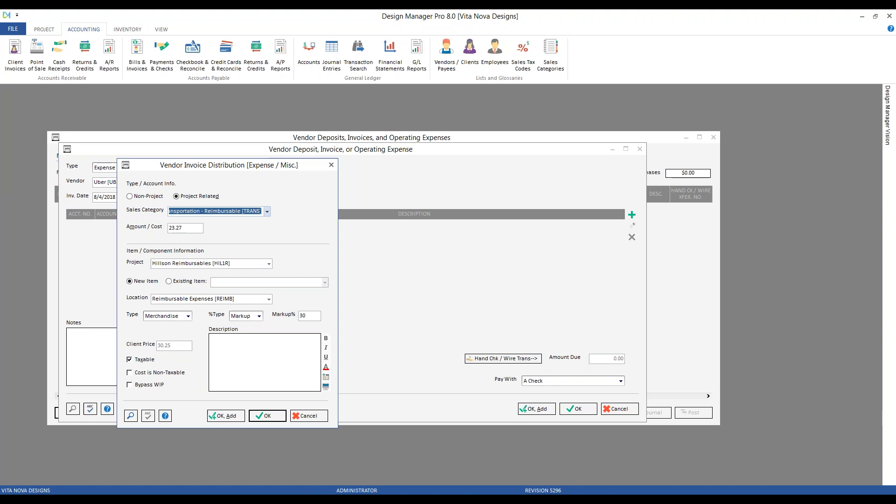
click(136, 418)
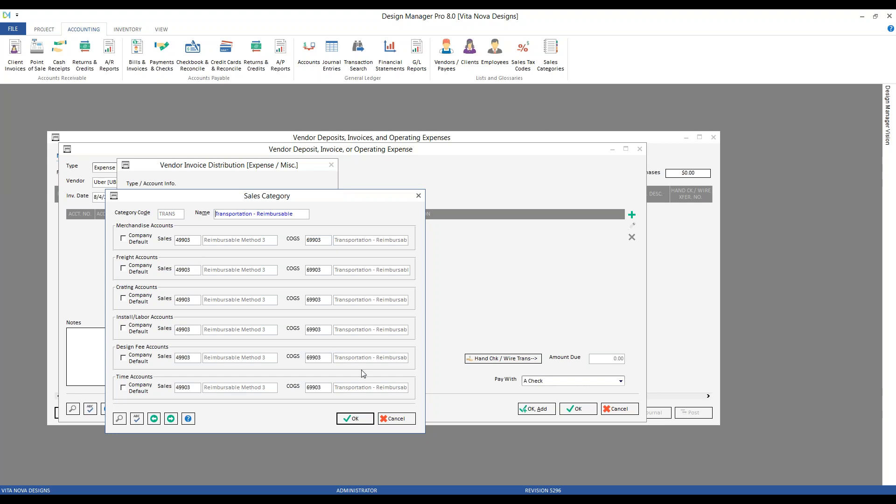
click(402, 417)
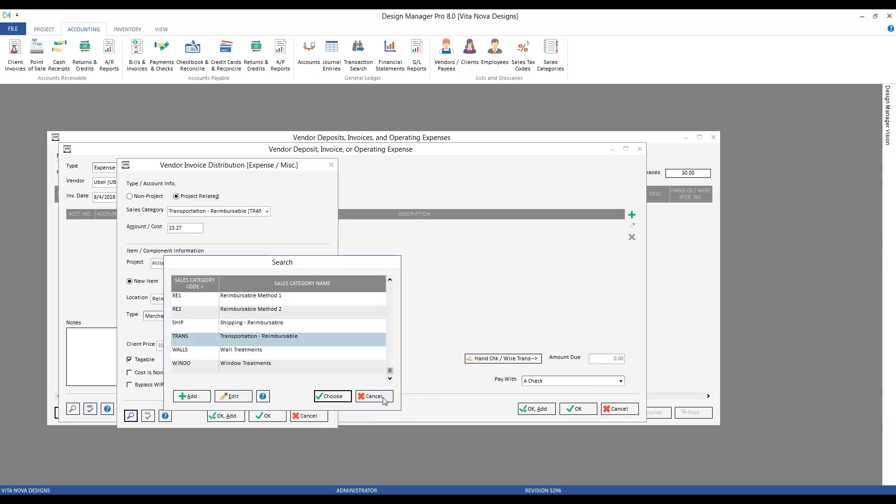
click(374, 396)
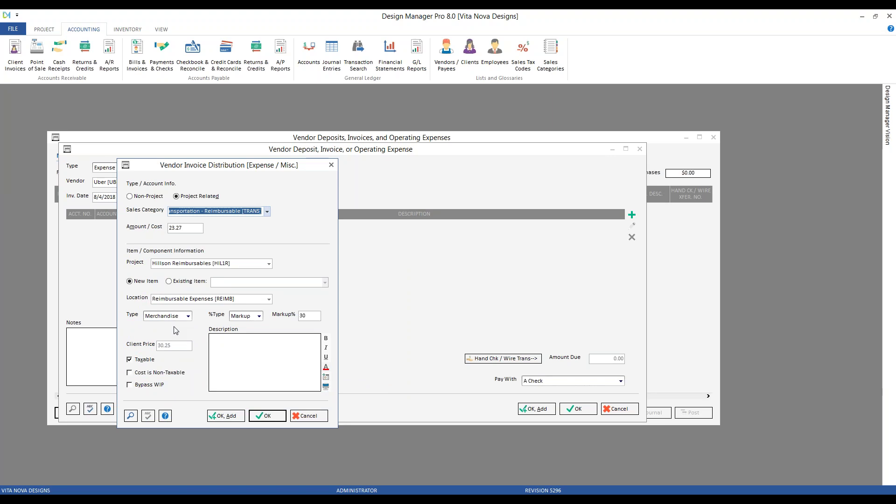
Set the item's type to Install/Labor and update its markup and tax settings from the project/vendor defaults.
click(173, 318)
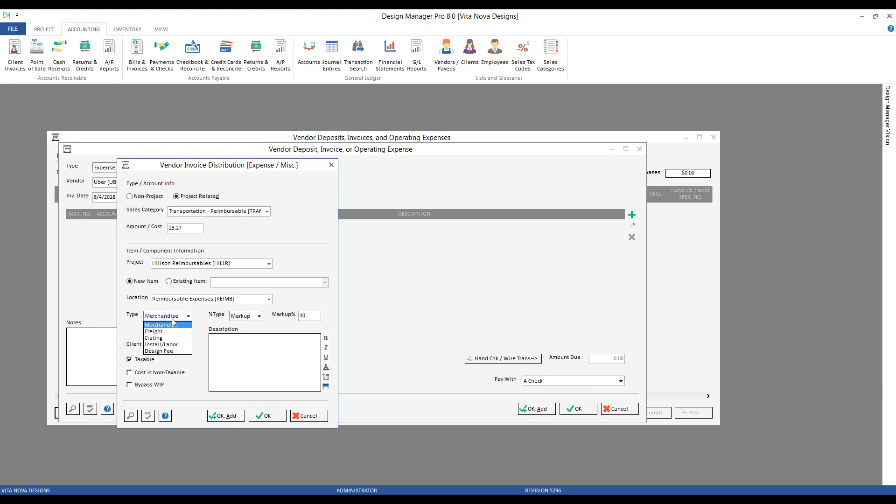
click(182, 347)
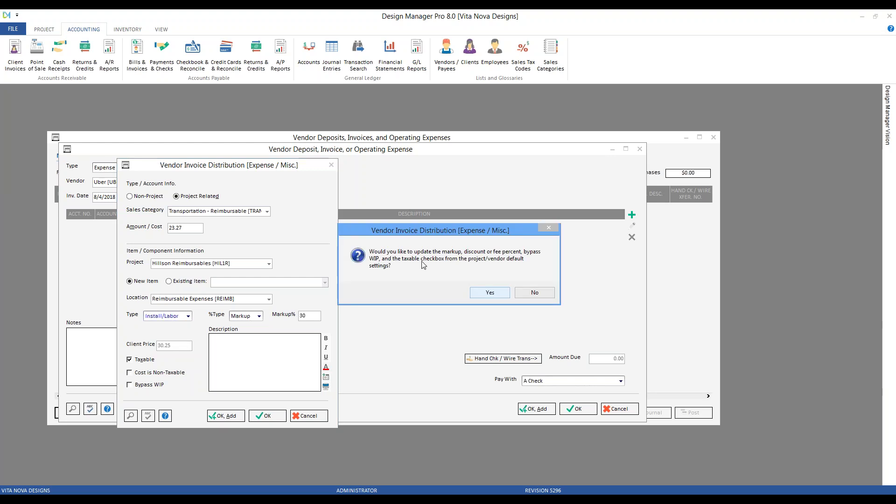
click(498, 294)
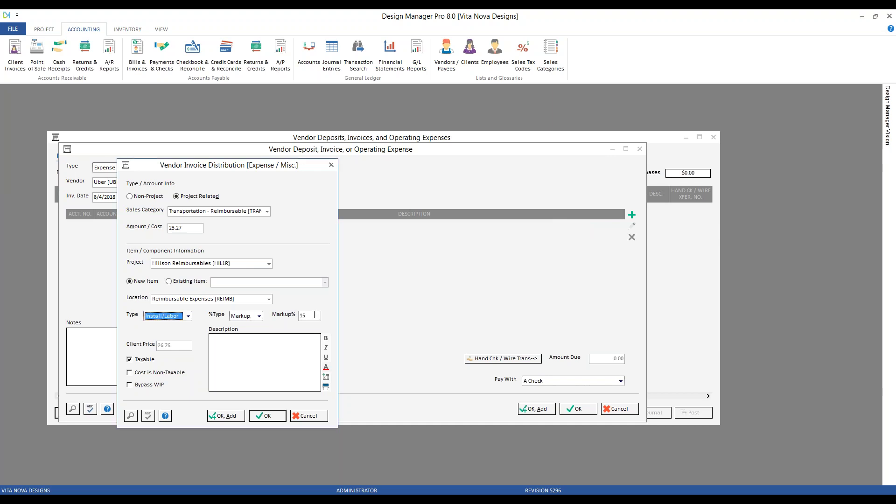
key(Tab)
key(Tab)
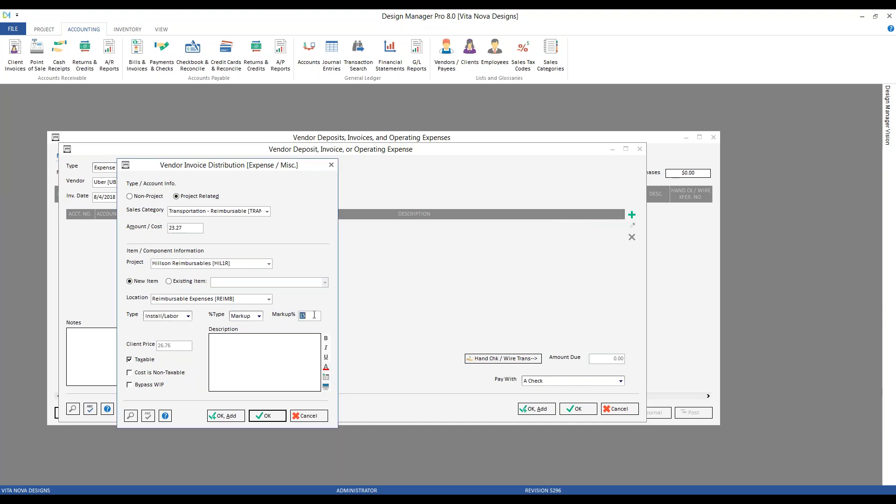
Clear the item's Taxable setting, mark its cost as non-taxable, and describe it as "Uber transport to client site".
click(146, 362)
click(190, 229)
click(311, 317)
click(134, 377)
click(241, 365)
text(Uber transport to client site)
click(271, 415)
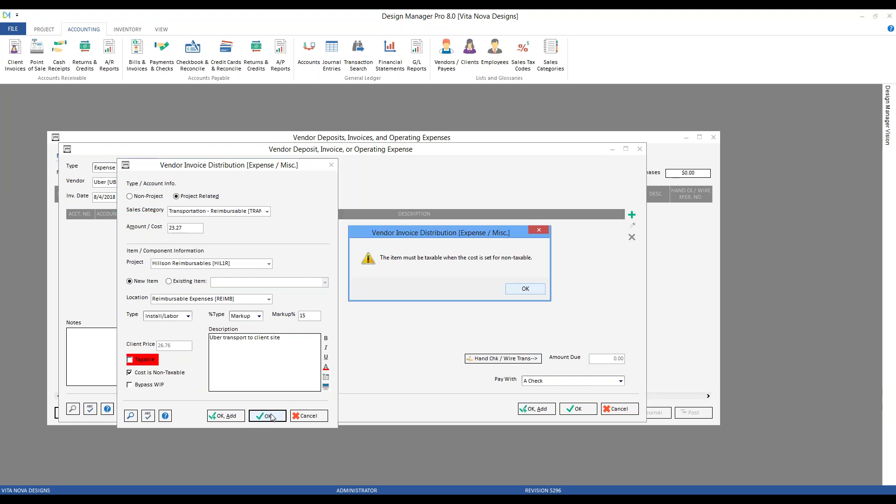
Make the item taxable while keeping its cost non-taxable, and save the distribution.
click(524, 288)
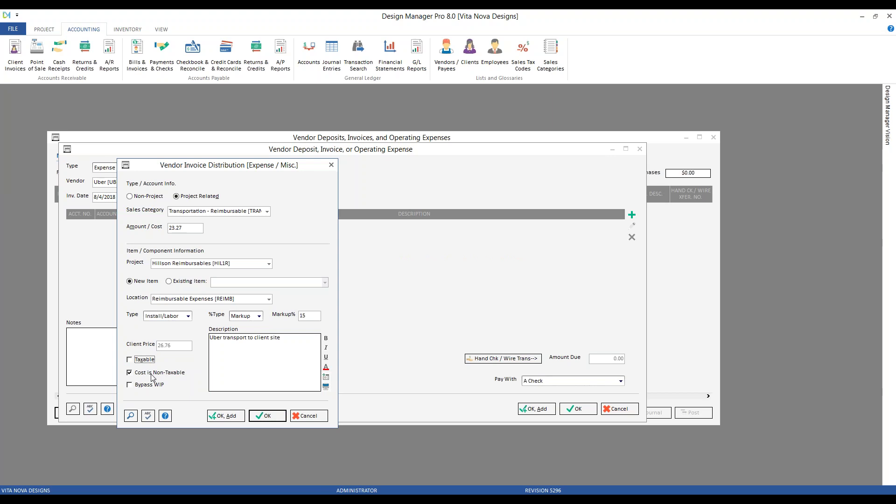
click(147, 363)
click(267, 416)
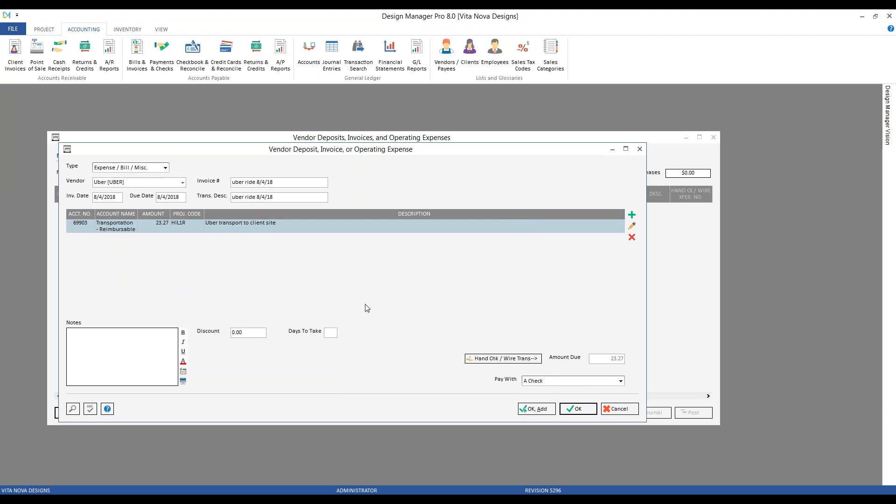
Set the Uber expense to be paid with American Express (20100) and save it.
click(558, 381)
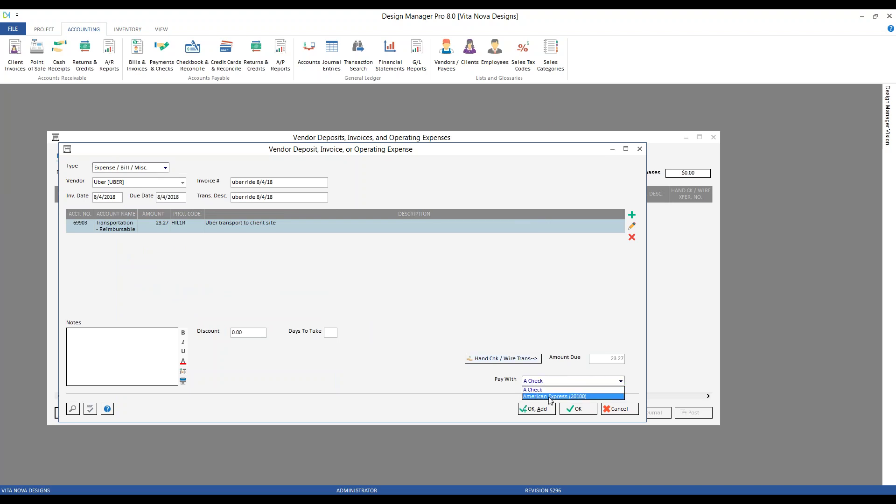
click(554, 397)
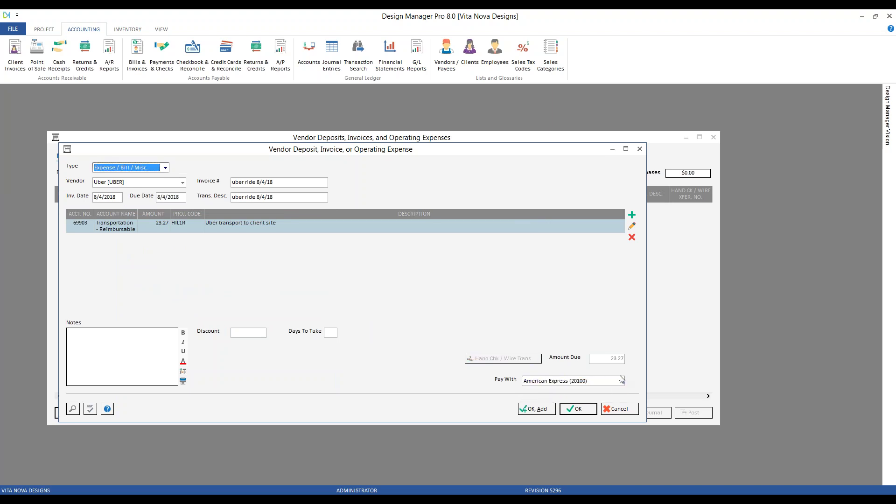
click(583, 409)
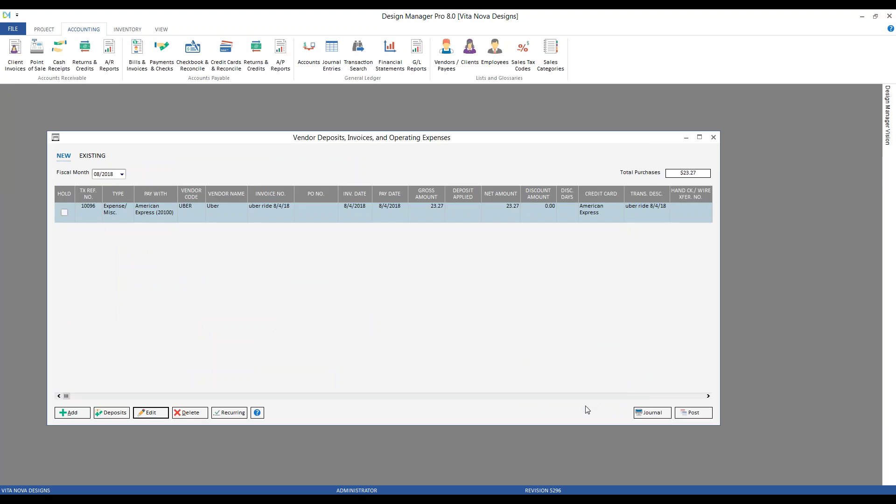
Post the new purchases into fiscal month 08/2018 and check the Uber expense among the existing transactions.
click(698, 415)
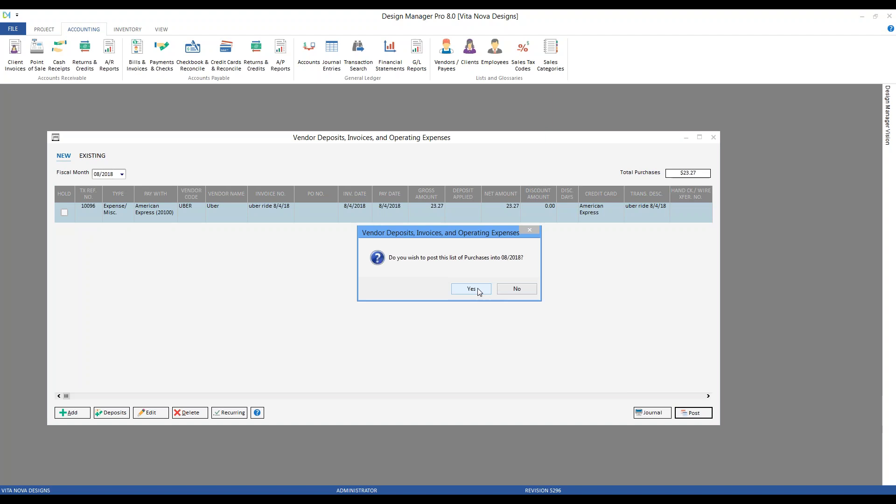
click(478, 289)
click(104, 157)
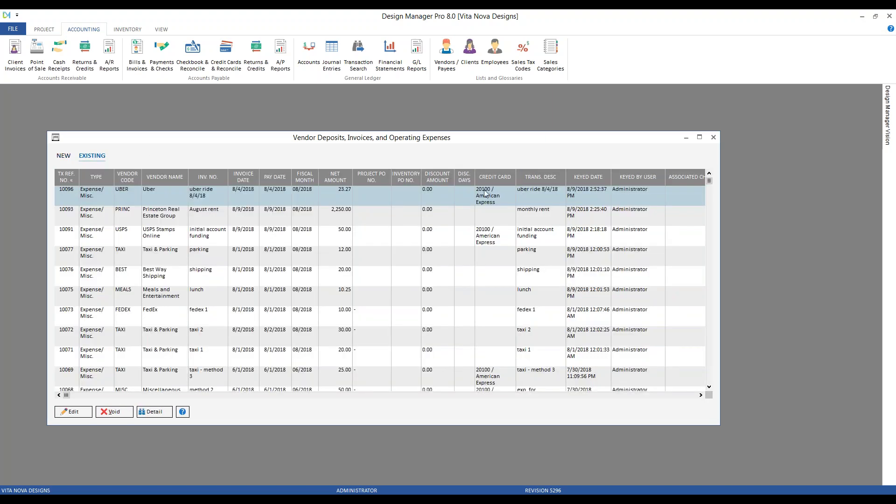
click(64, 156)
Open the project specifications for the HIL1R reimbursables project.
click(45, 29)
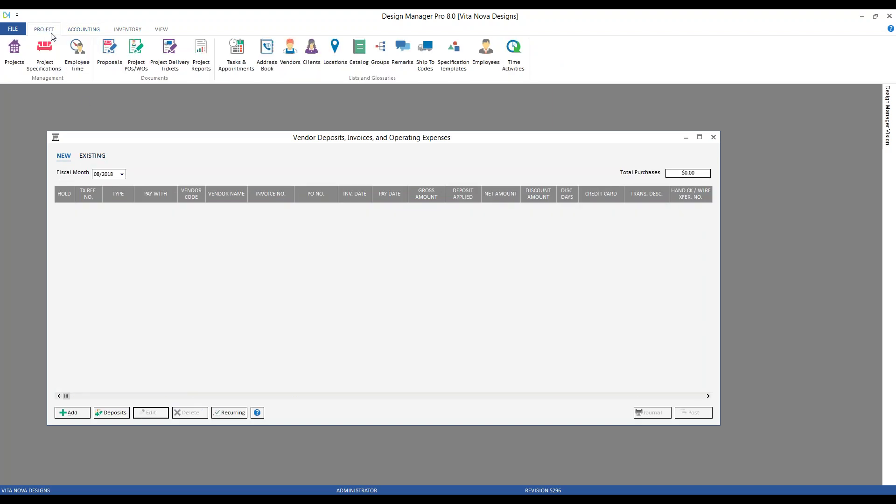
click(45, 54)
text(hil)
key(Down)
key(Return)
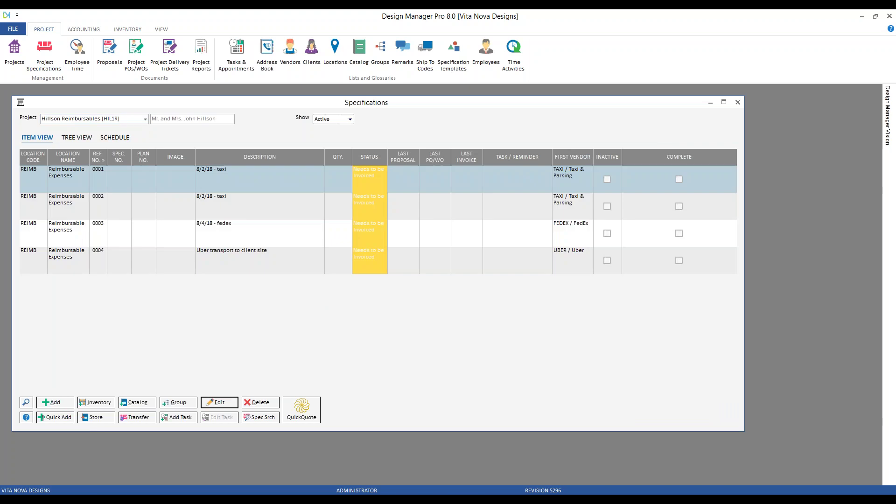
Open the Uber transport item and insert the date 8/9/2018 followed by a dash before its client description.
click(297, 257)
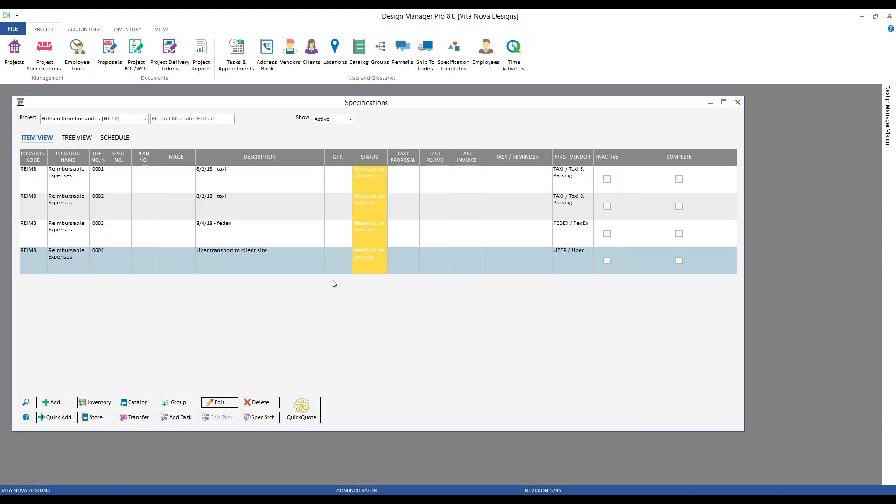
double_click(268, 263)
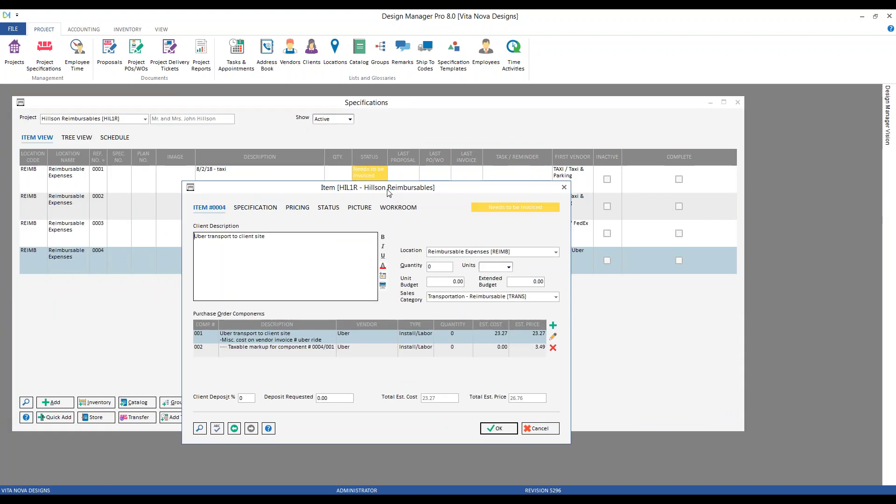
click(270, 247)
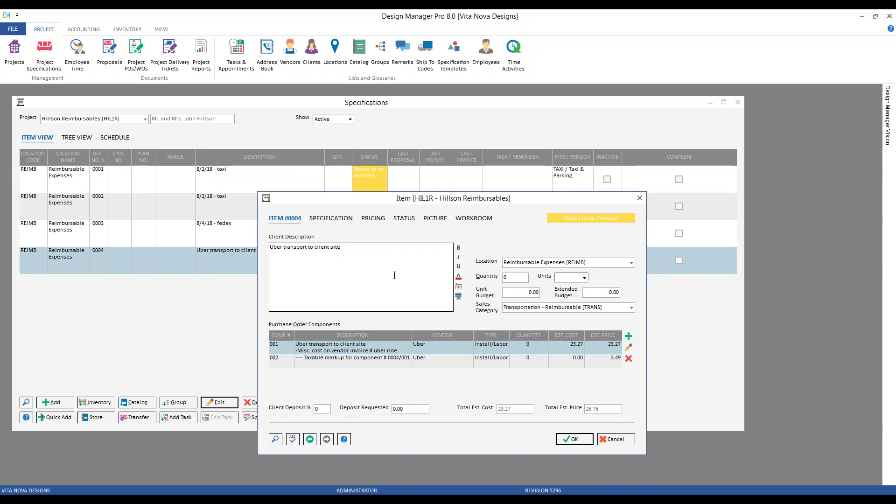
click(458, 287)
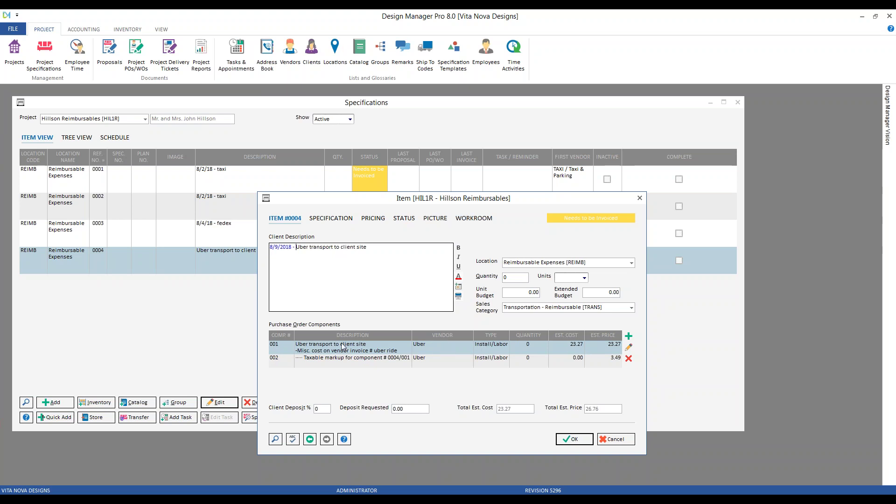
Examine the item's markup component, then the first component's pricing and vendor invoice under its order status, without changing them.
click(404, 360)
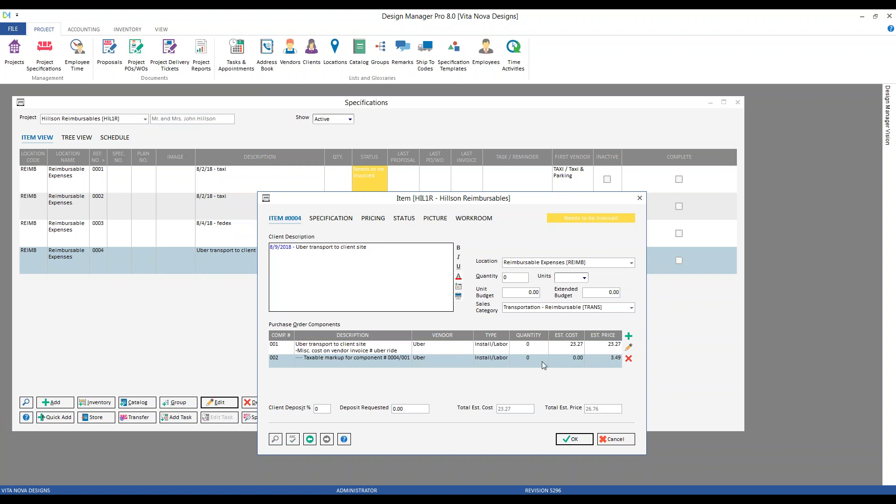
double_click(603, 349)
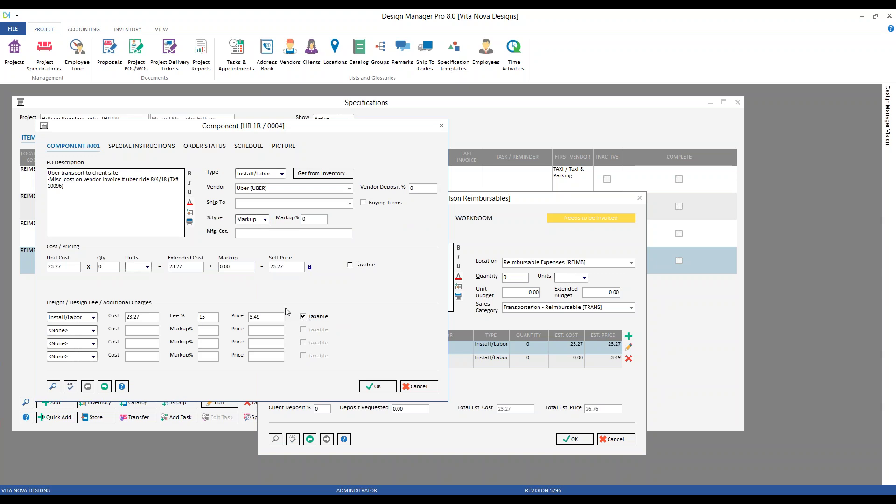
click(205, 146)
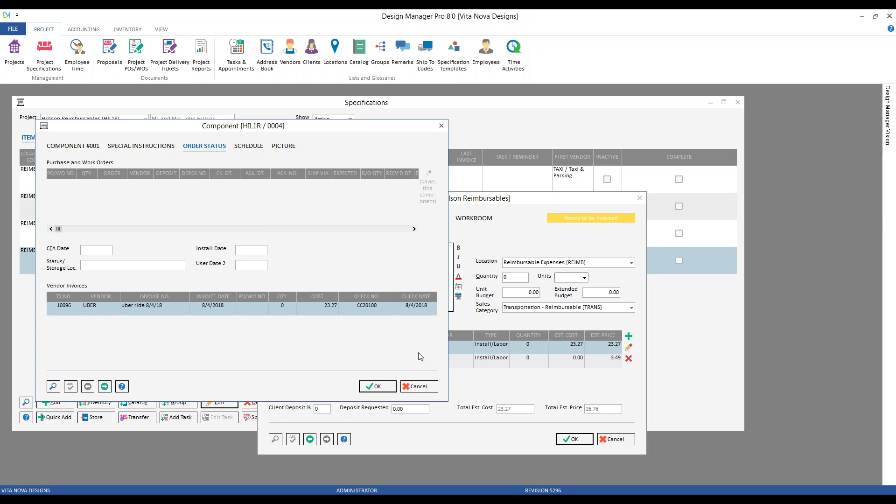
click(419, 386)
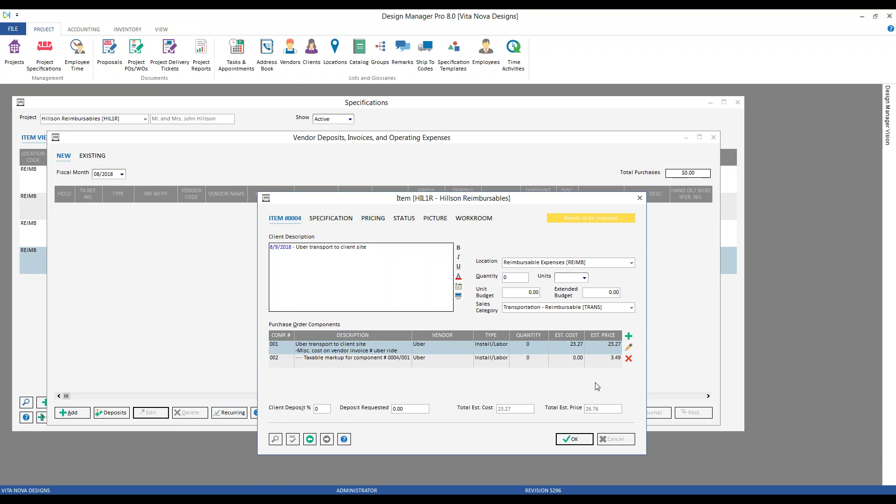
Save the Uber item and close the specifications and vendor expenses windows.
click(574, 439)
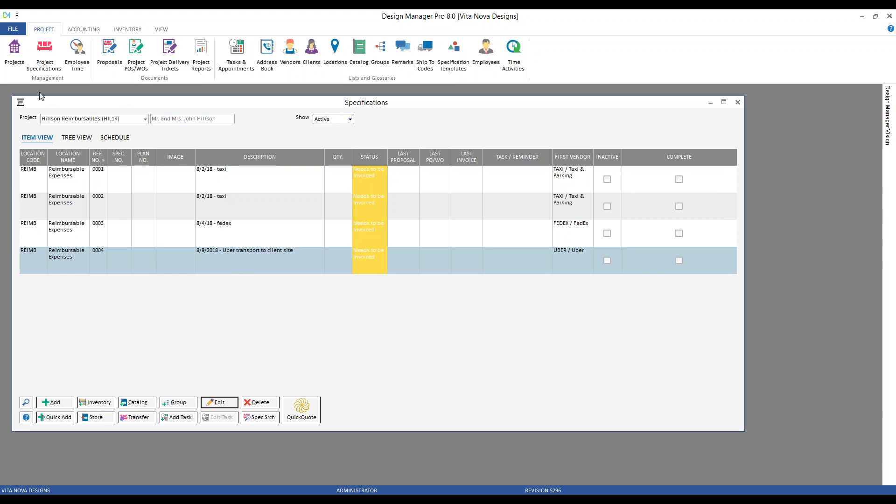
double_click(20, 102)
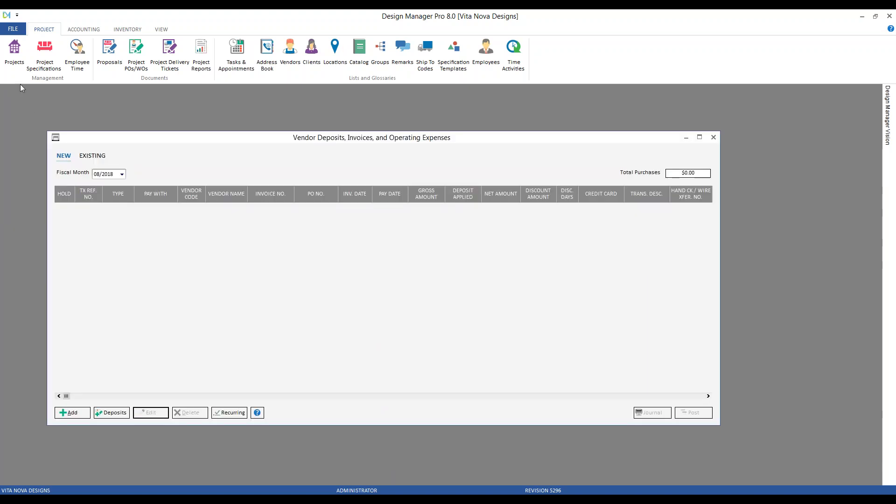
double_click(56, 138)
Start a new client invoice for the HIL1R reimbursables project.
click(83, 29)
click(14, 53)
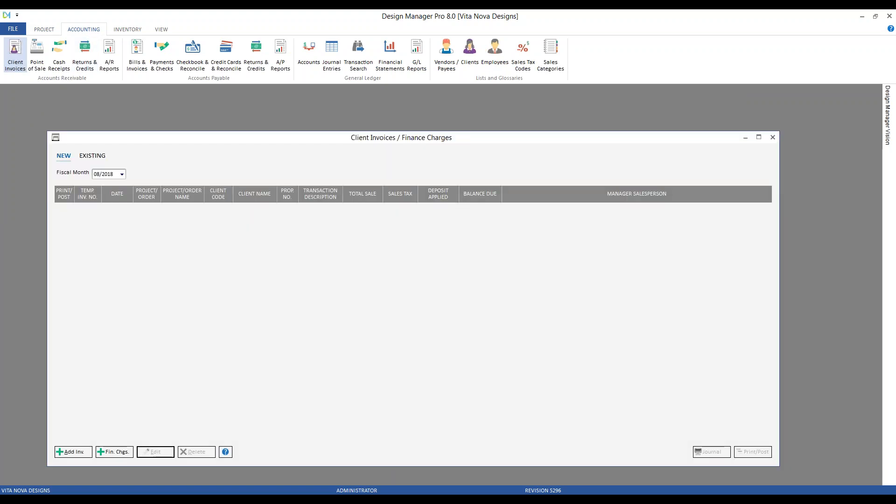
click(70, 452)
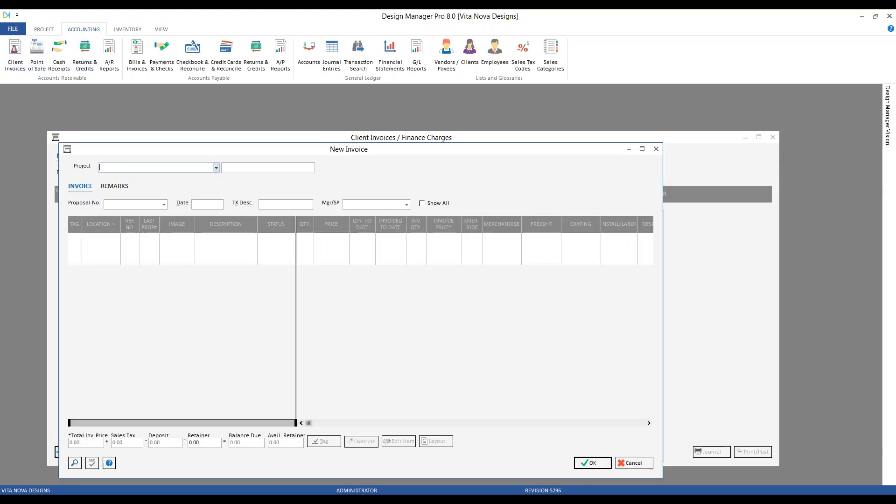
text(hi)
key(Down)
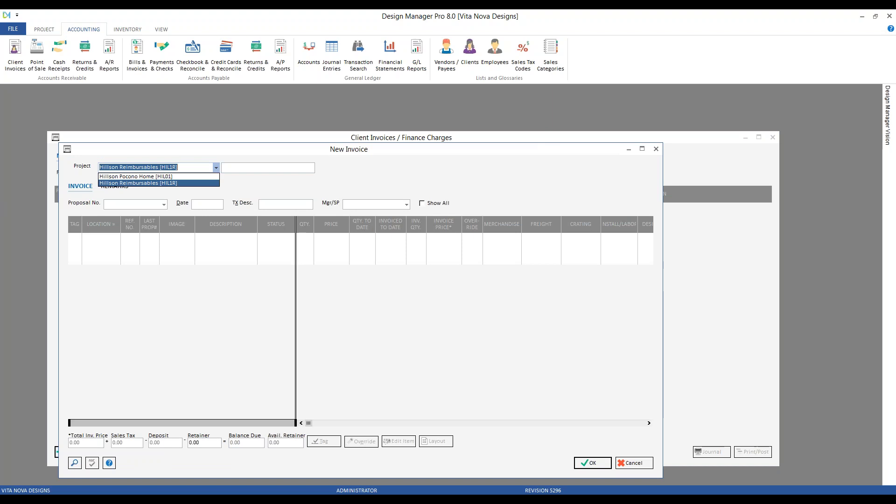
key(Return)
Give the invoice the transaction description "august reimb.", tag all of its reimbursable items, and save it.
click(273, 206)
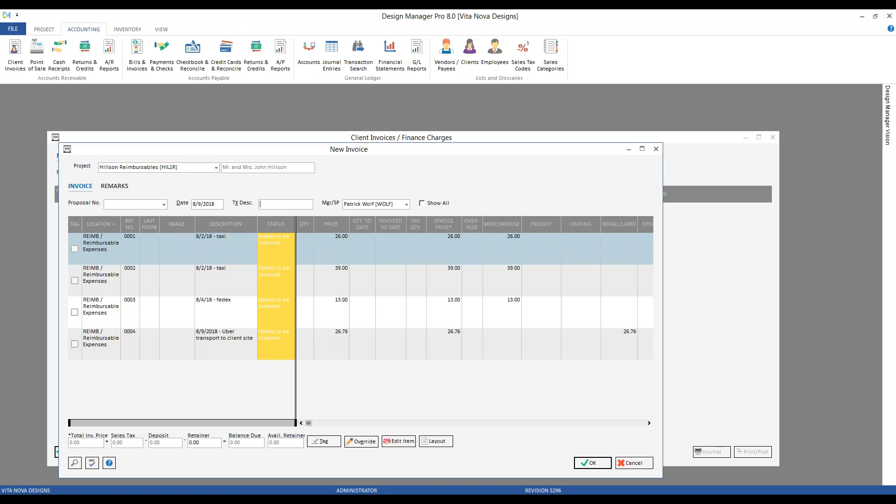
text(august reimbu)
key(BackSpace)
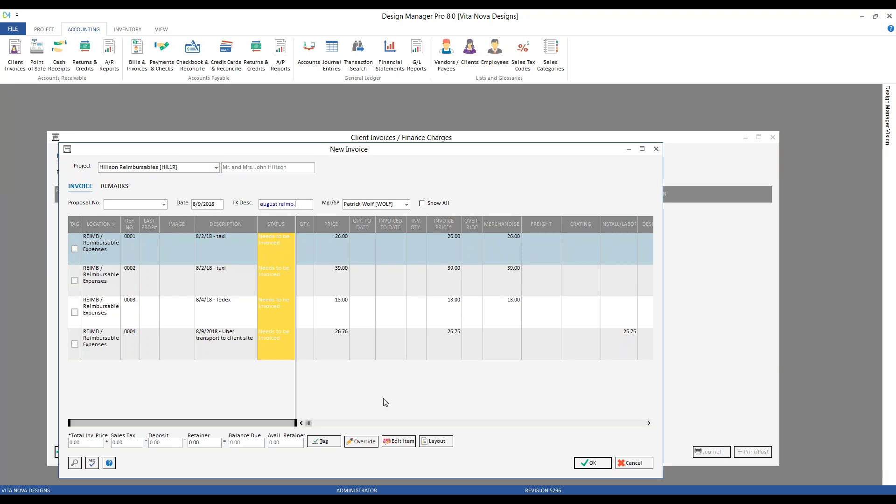
click(326, 441)
key(Return)
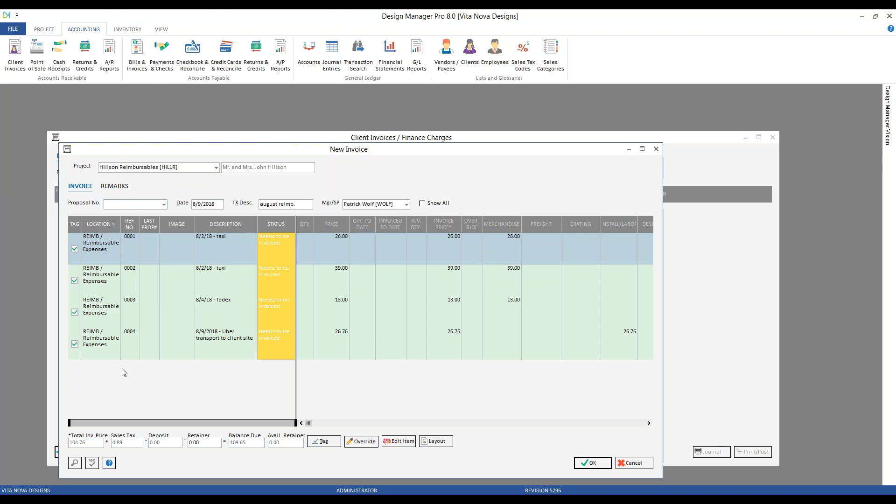
click(602, 465)
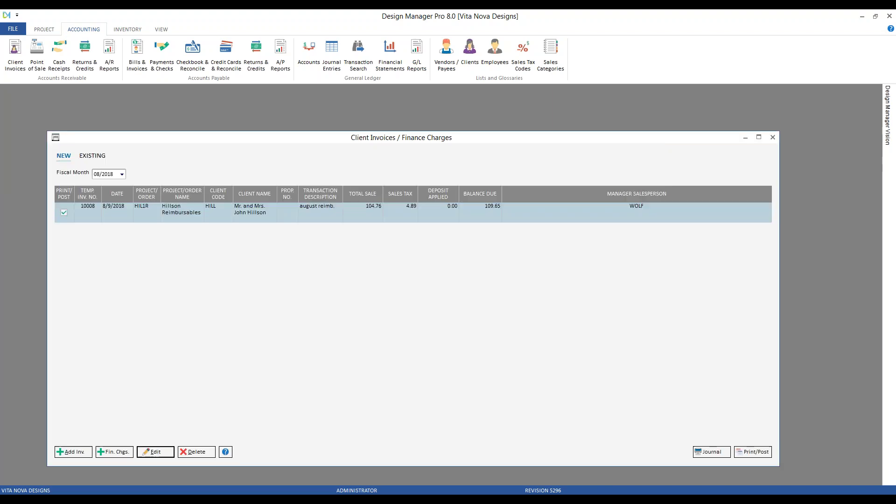
Preview the printed invoice through to its totals, then accept and post it into fiscal month 08/2018.
click(762, 456)
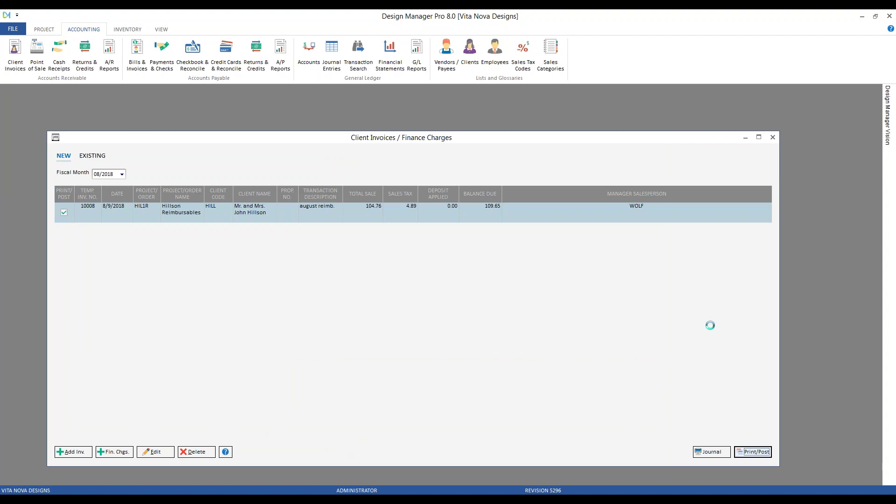
click(285, 249)
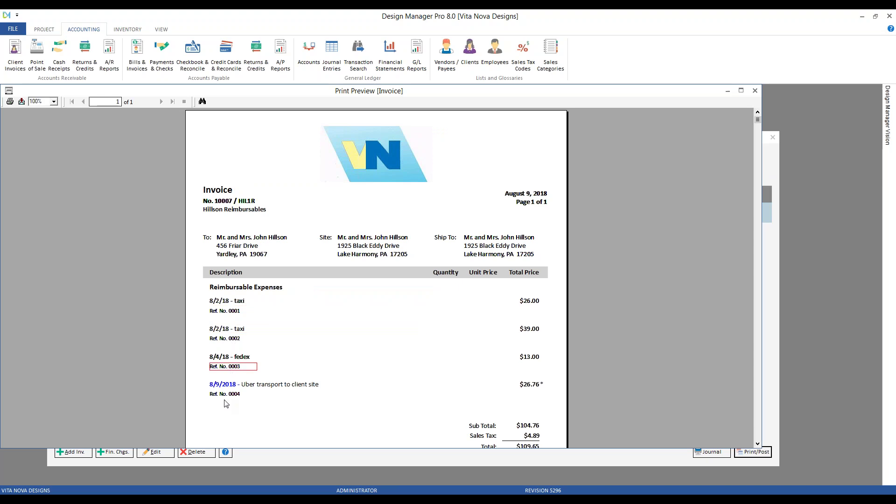
scroll(322, 161, down, 3)
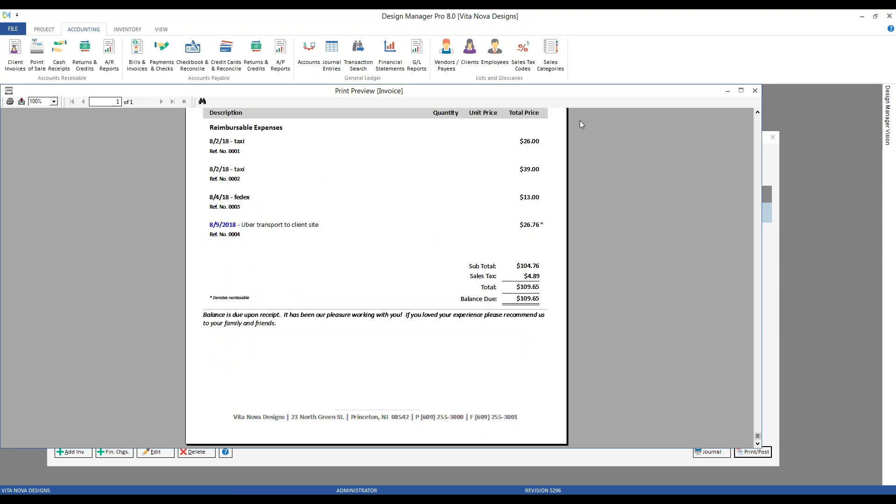
click(755, 90)
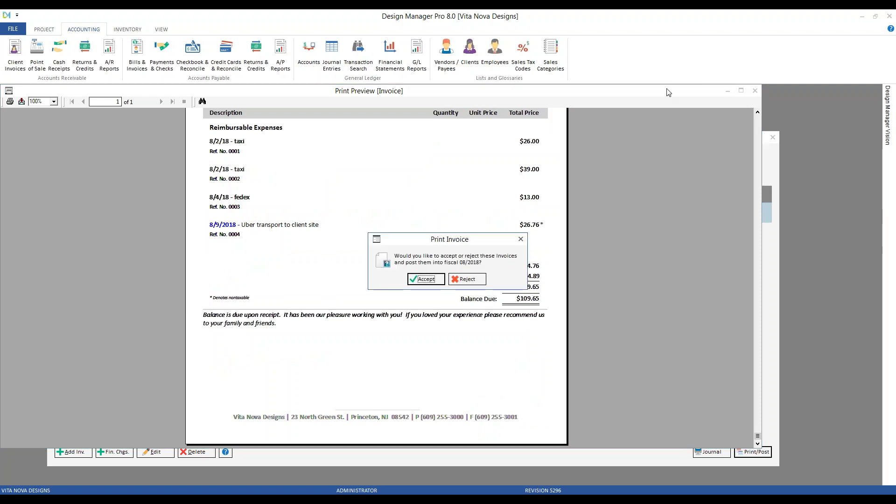
click(425, 279)
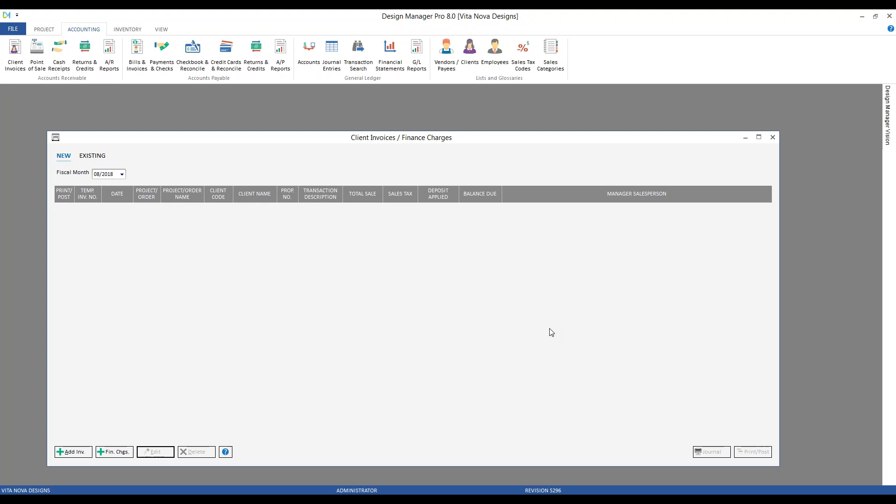
Close the client invoices window and open the project specifications for Pennington Reimbursables [CAR1R].
click(773, 138)
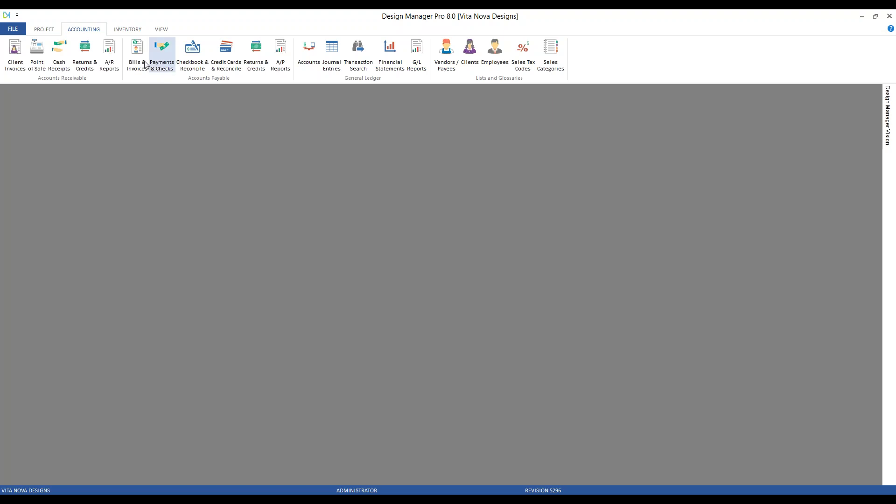
click(45, 29)
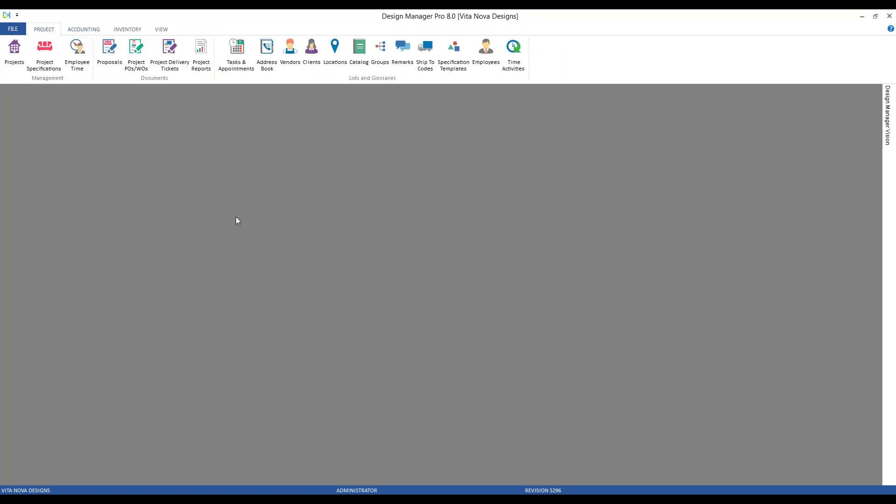
click(45, 53)
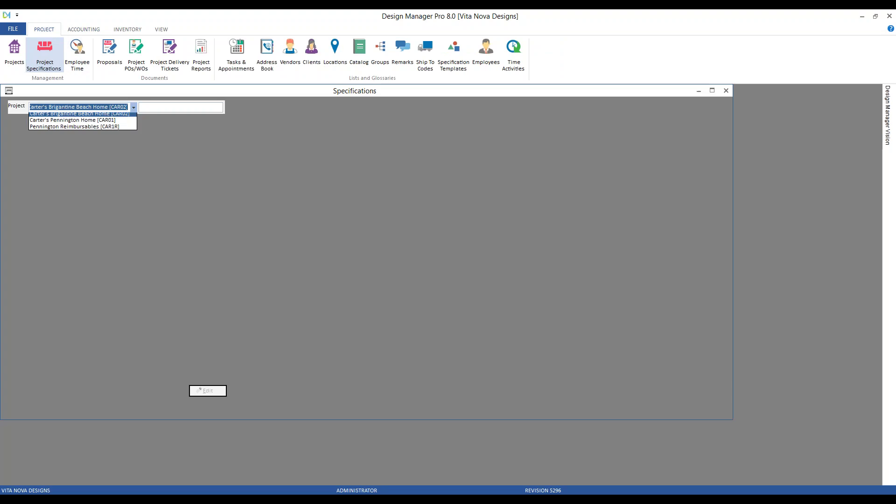
text(ca)
key(Down)
key(Down)
key(Down)
key(Down)
key(Return)
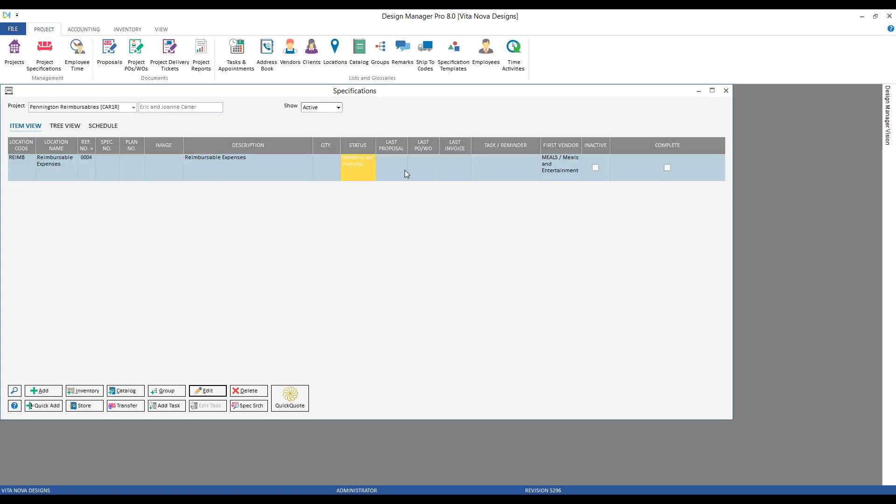
Delete component 001 from the Reimbursable Expenses item 0004, leaving the lunch component, and save the item.
double_click(282, 167)
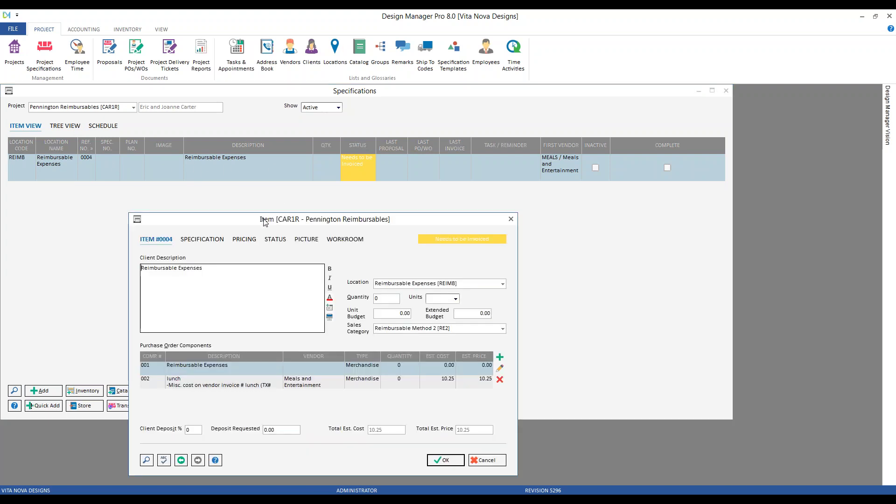
drag(251, 203, 199, 135)
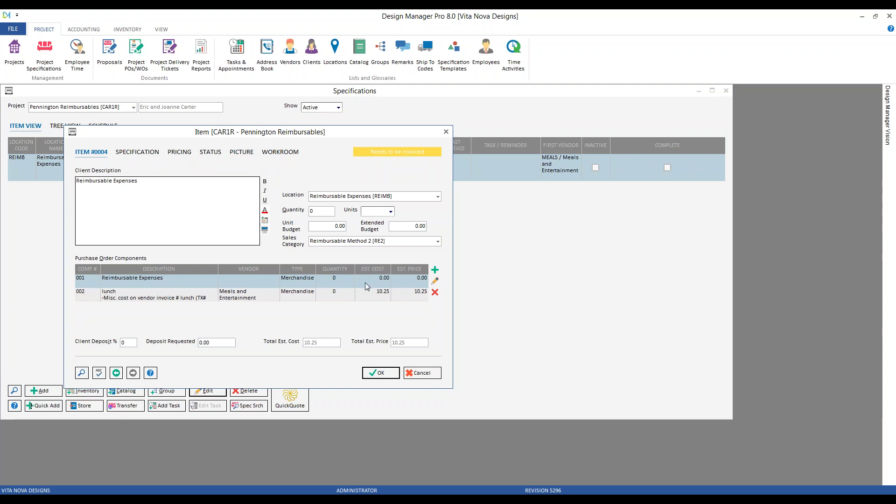
click(435, 292)
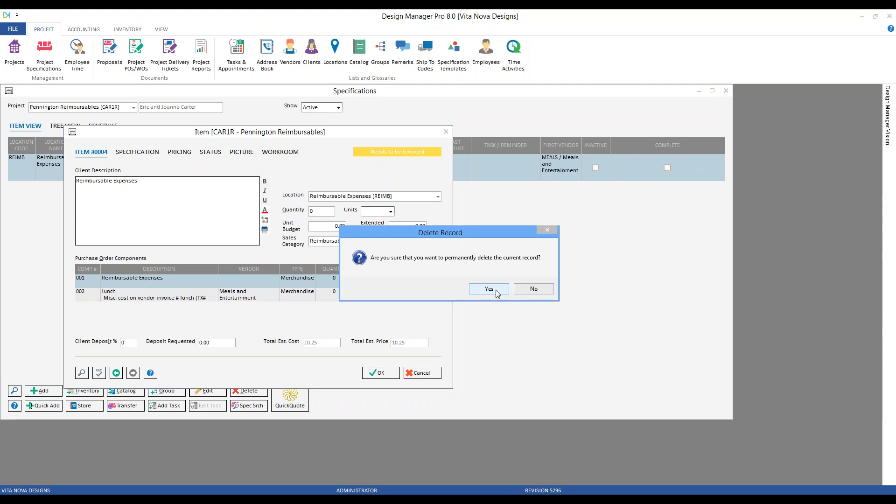
click(489, 289)
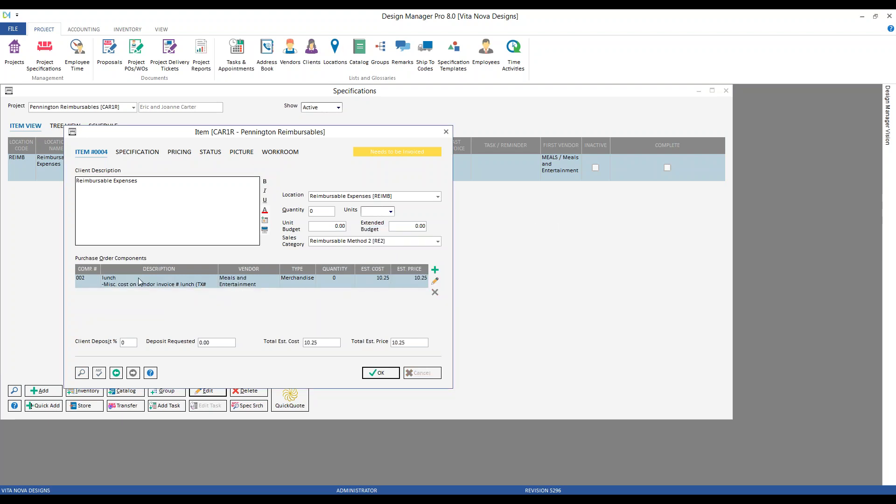
click(369, 282)
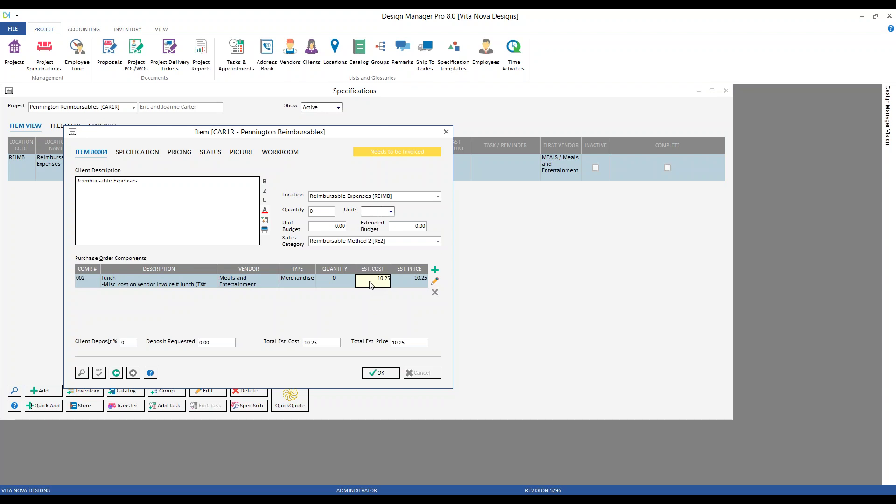
click(190, 187)
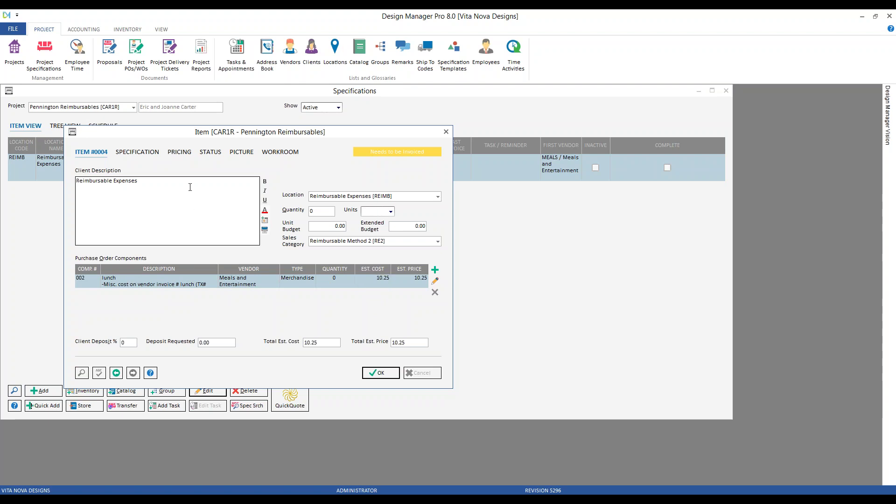
click(378, 374)
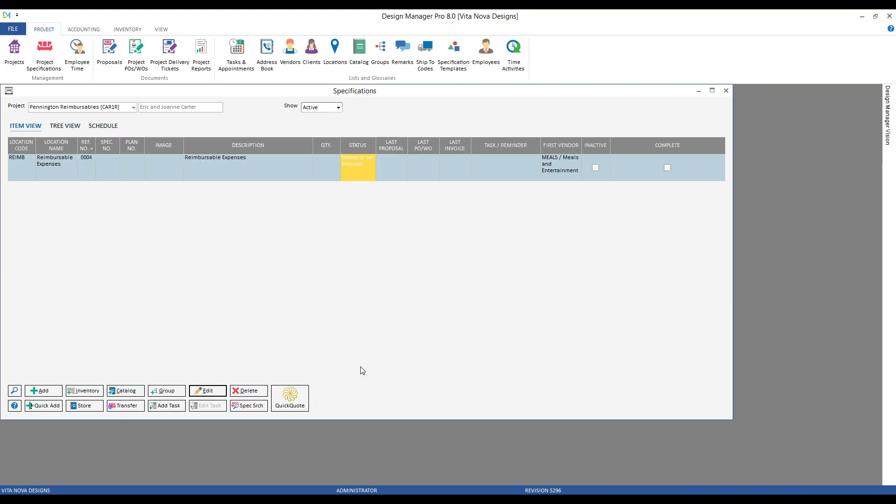
Start a new vendor entry of type Expense / Bill / Misc. for the Meals and Entertainment vendor.
click(82, 31)
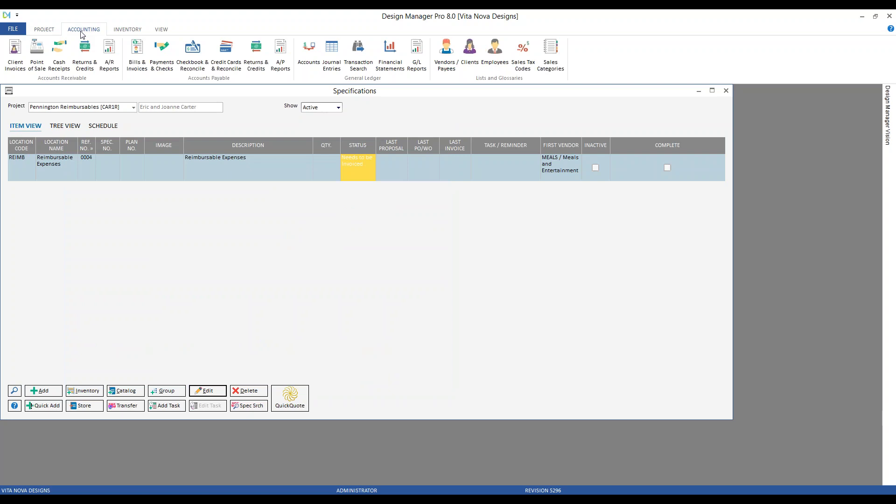
click(137, 53)
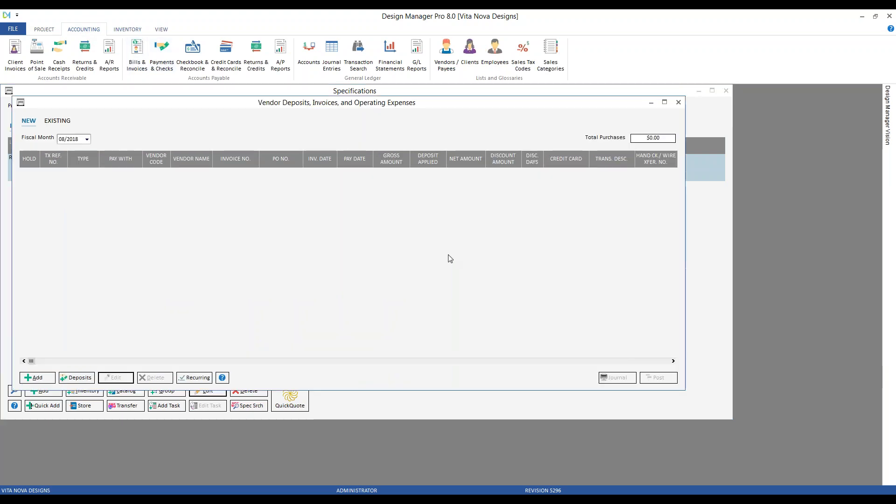
click(51, 378)
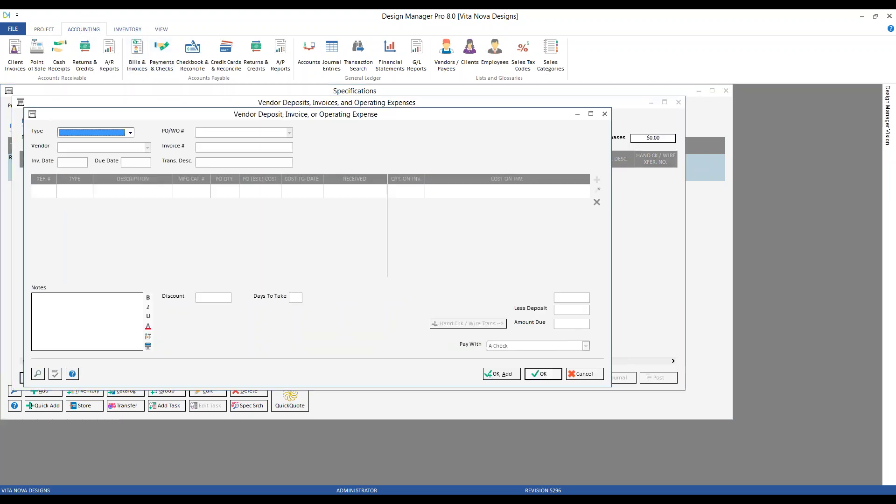
key(e)
click(103, 147)
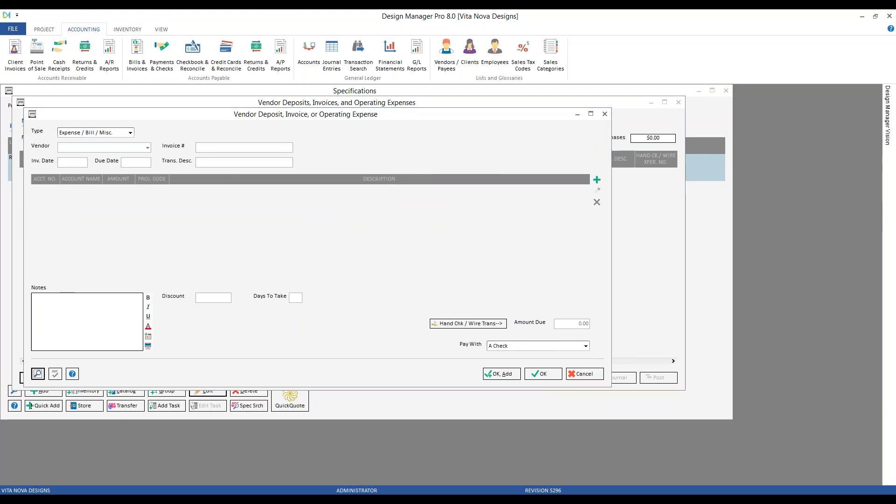
key(Tab)
text(M)
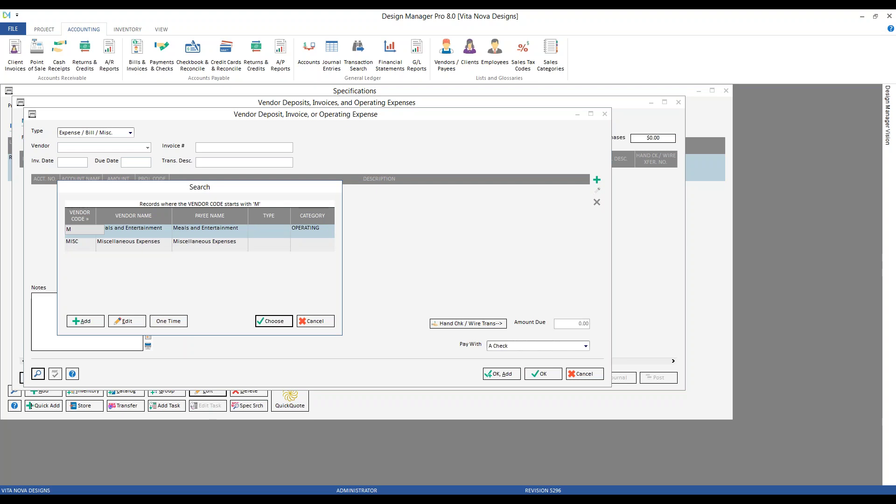
click(140, 232)
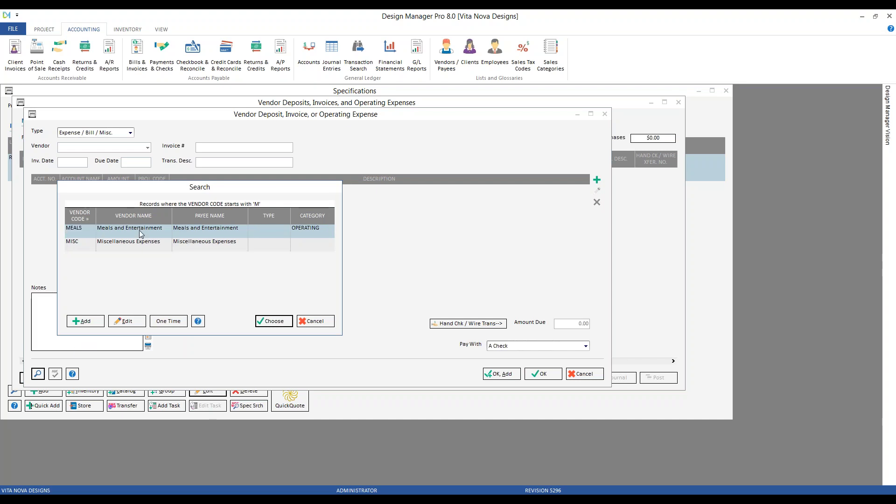
double_click(140, 232)
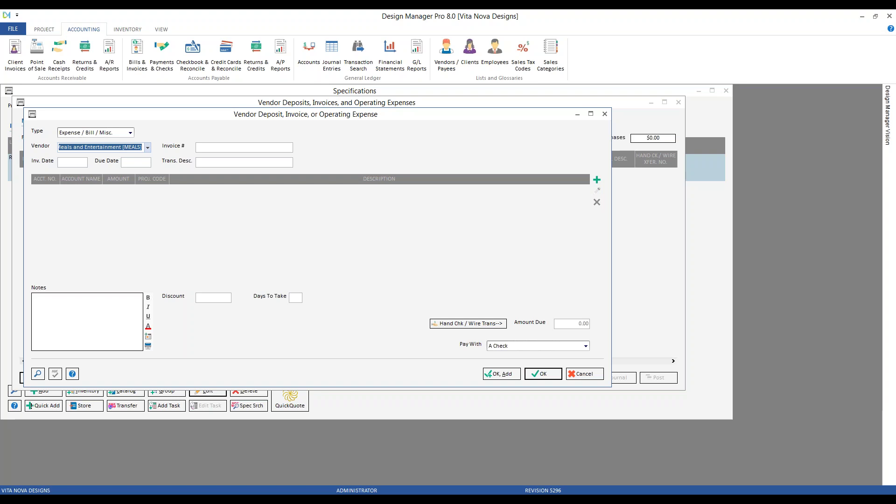
Enter "8/7/18 - lunch at site" as the invoice number and set the invoice date to 8/7/2018.
click(198, 148)
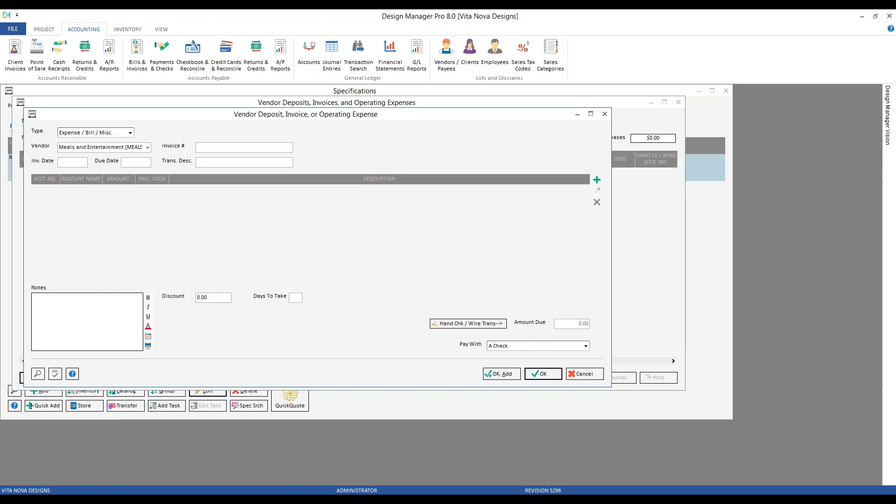
text(8/7/18 - lunch at site)
key(Tab)
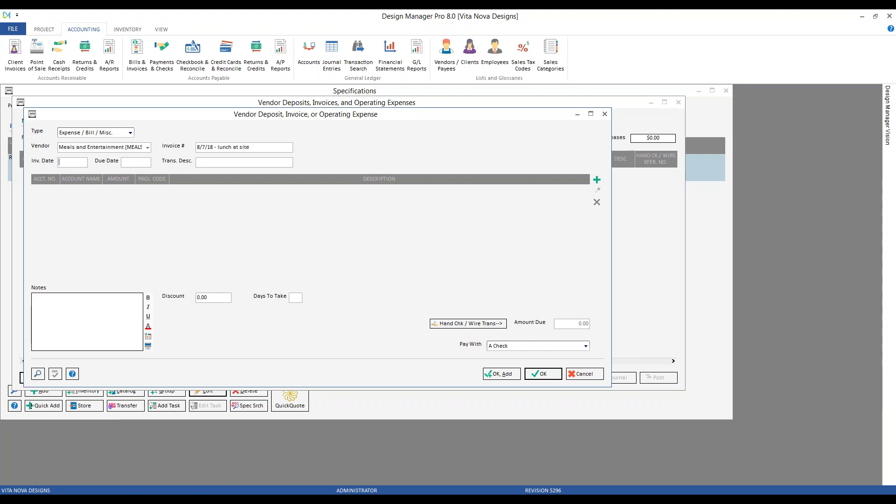
text(8/7)
key(Tab)
key(Tab)
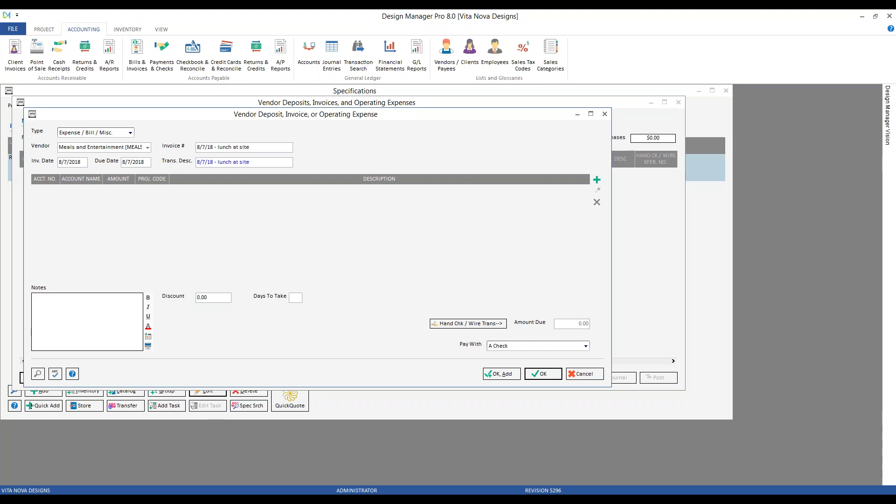
Add a project-related distribution line to the expense with a cost of 13.25.
click(597, 180)
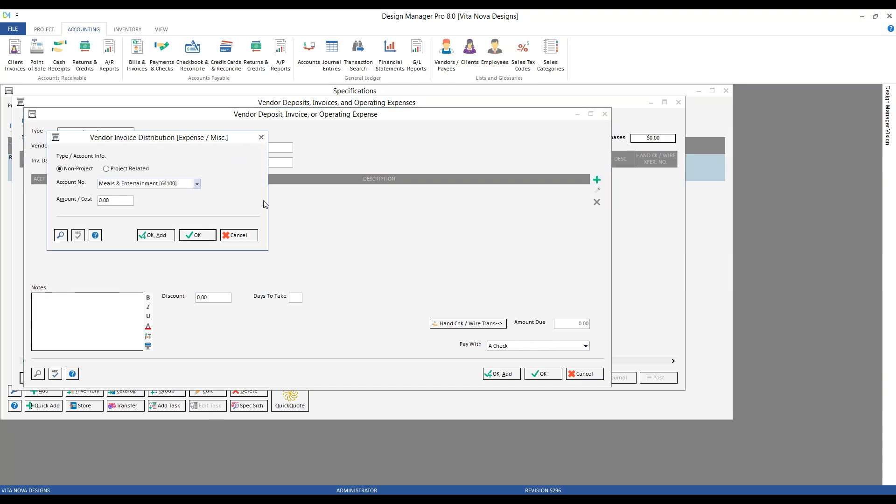
drag(168, 137, 286, 198)
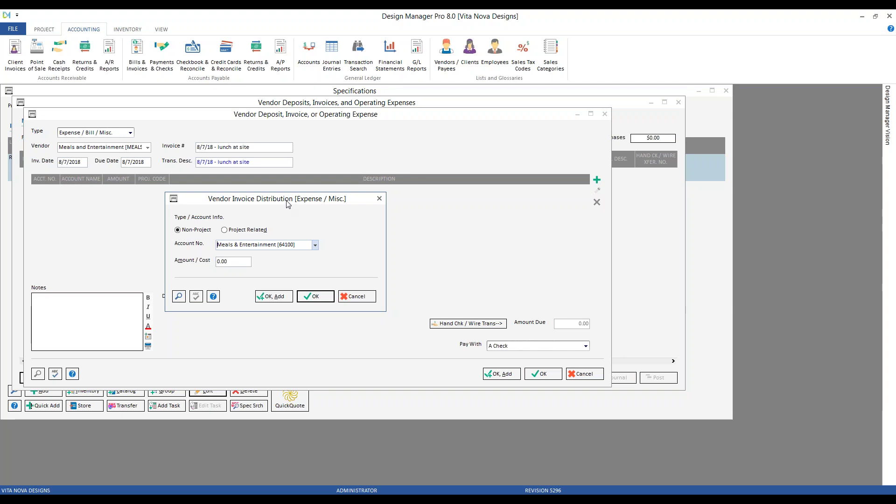
click(232, 230)
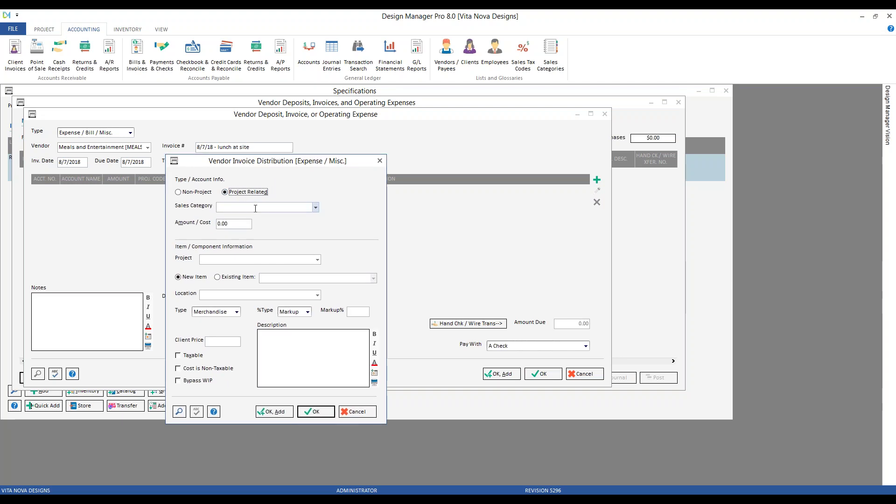
click(238, 227)
text(13.25)
key(Tab)
Assign the distribution to project HIL1R with the project/vendor default markup settings and search for an existing item to attach it to.
text(h)
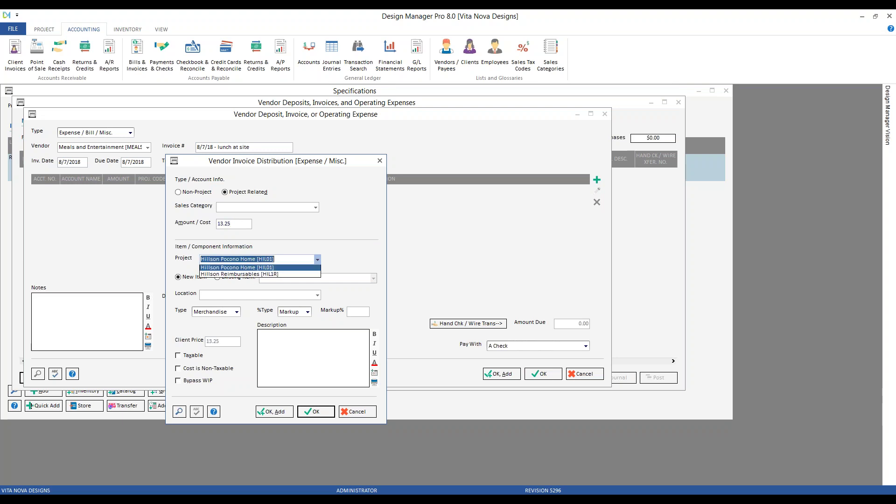
key(Return)
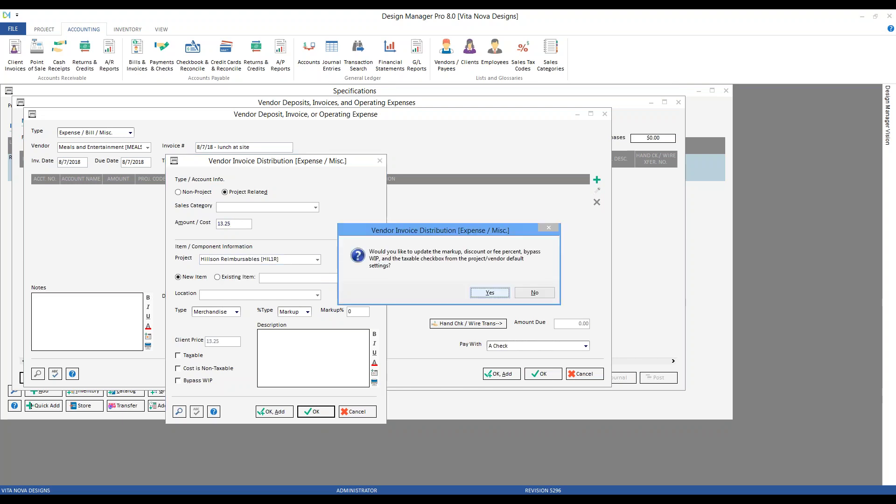
click(490, 293)
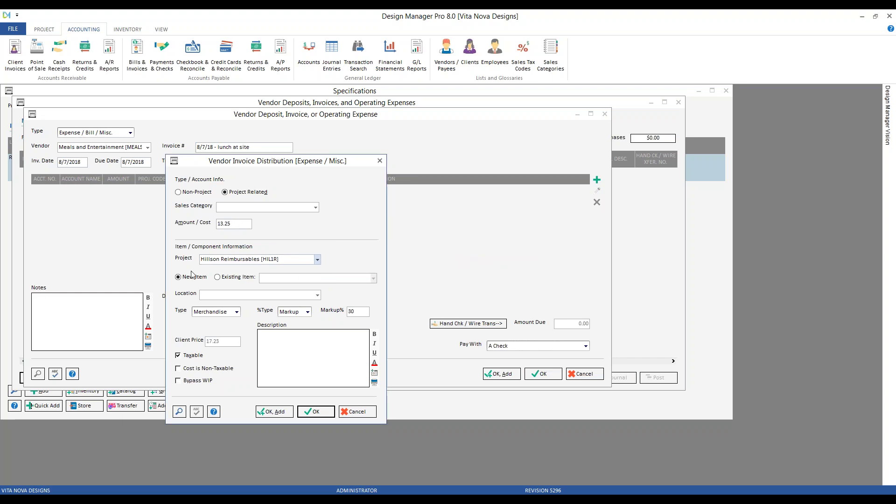
click(238, 279)
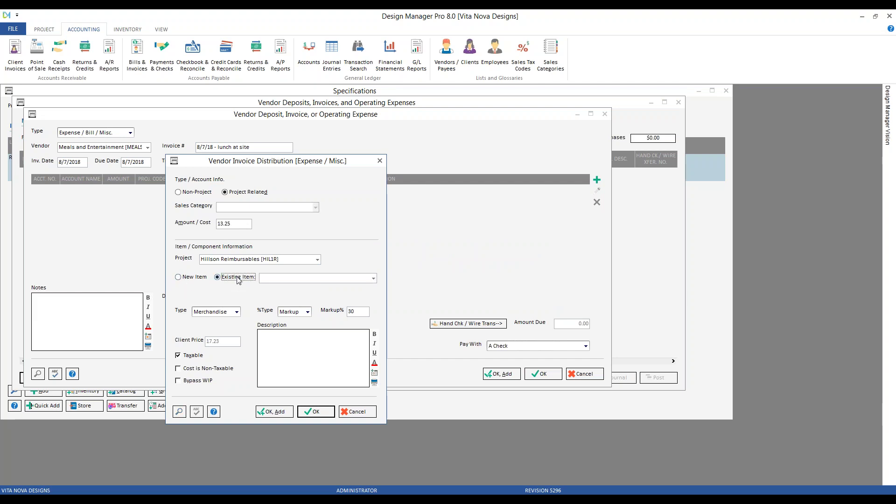
click(373, 279)
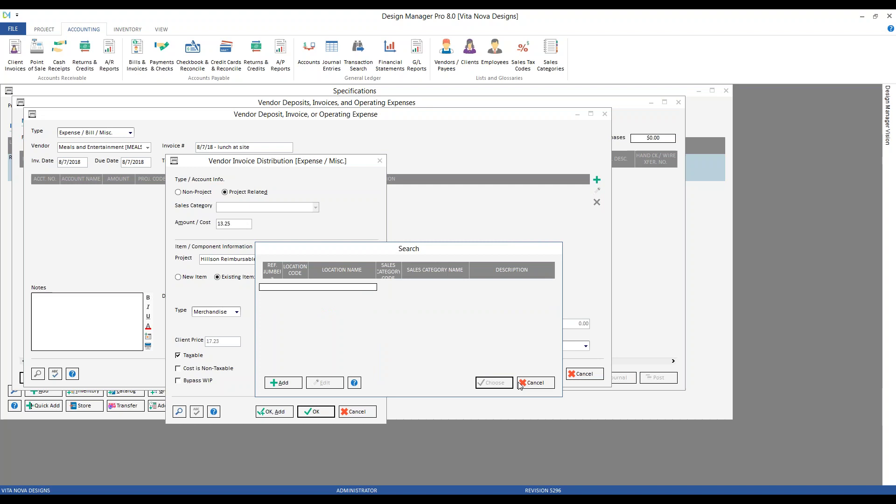
click(545, 382)
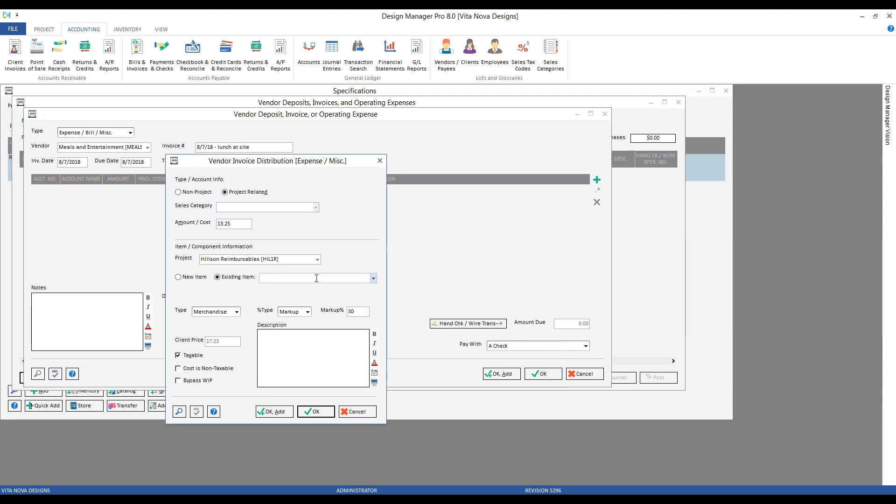
text(00)
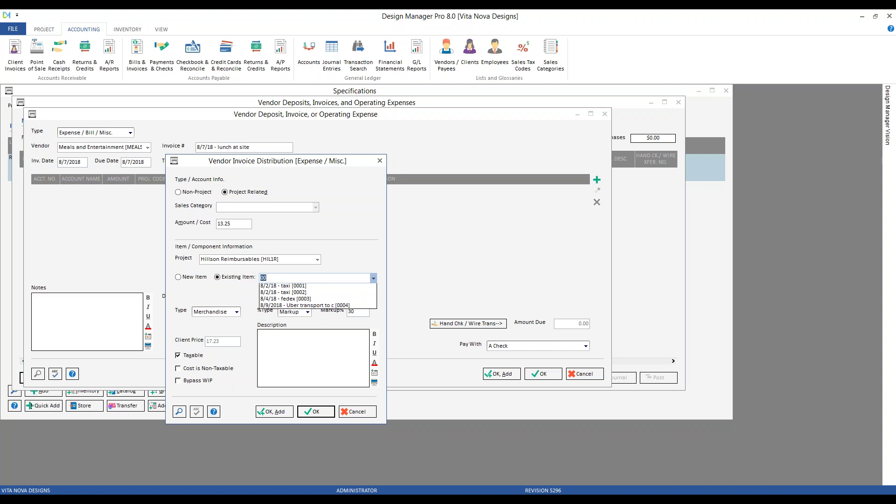
Change the distribution's project to Pennington Reimbursables [CAR1R] and choose its existing Reimbursable Expenses item 0004.
click(318, 259)
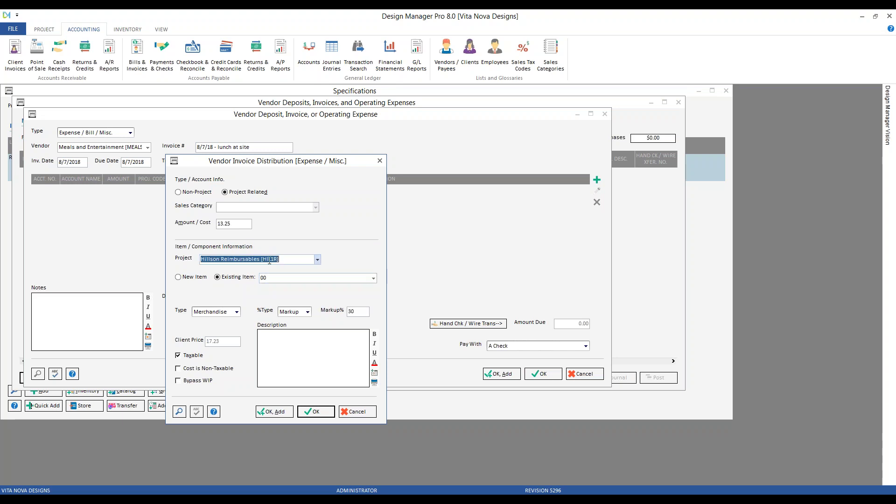
click(309, 279)
click(305, 279)
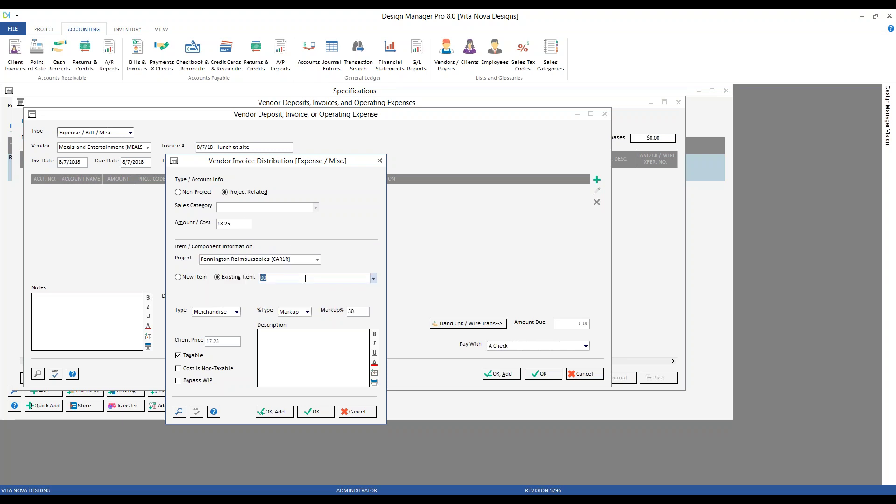
key(BackSpace)
click(373, 279)
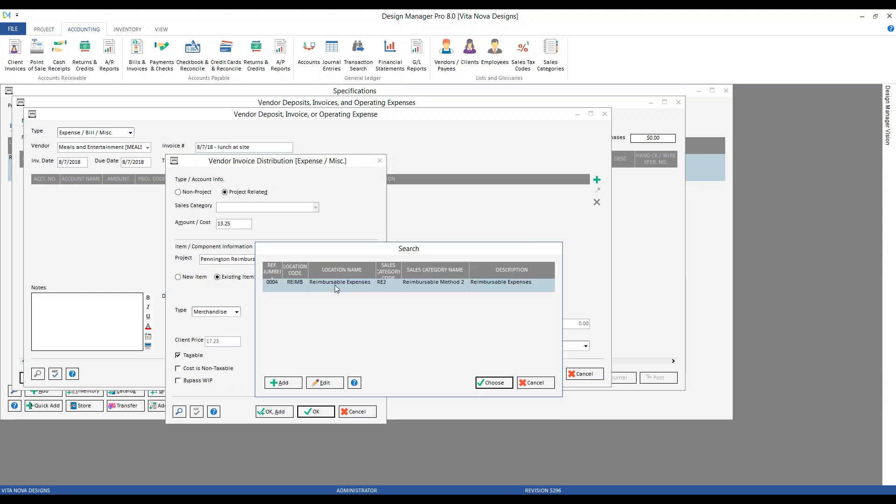
click(493, 383)
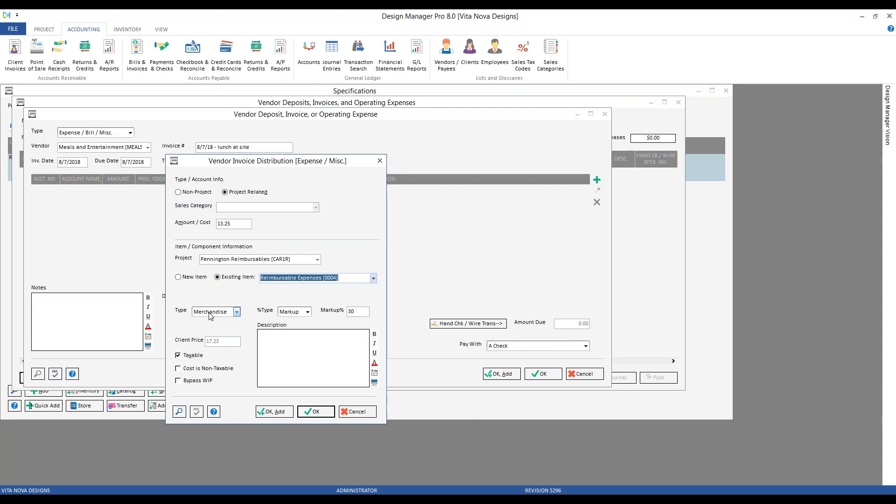
Set the distribution's markup to 0% and make it non-taxable.
click(353, 311)
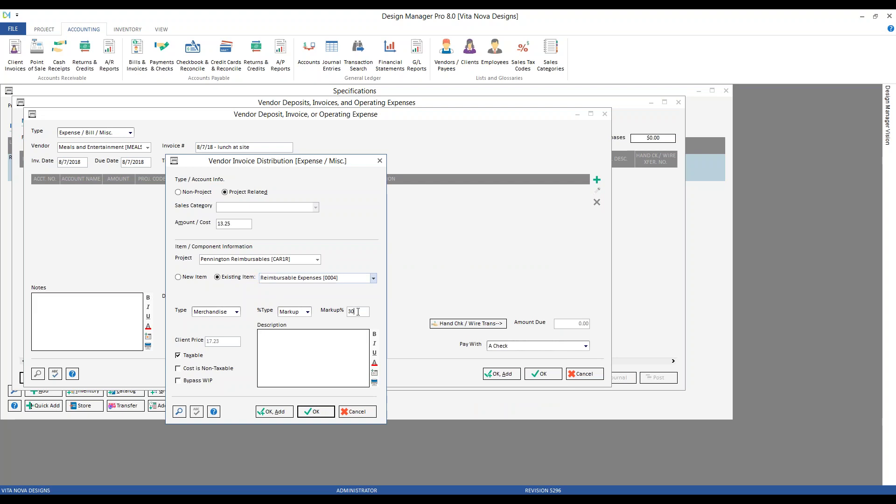
text(0)
key(Tab)
click(198, 356)
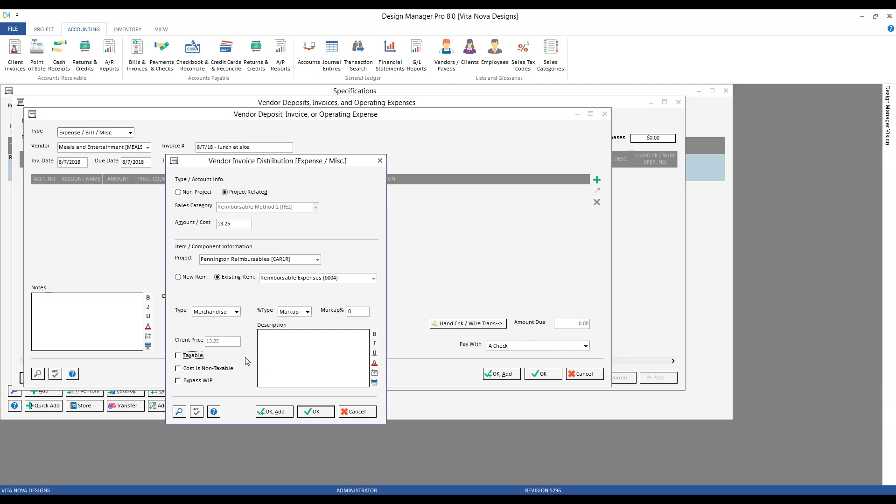
Describe the distribution as "8/7/18 - lunch at site" and save it.
click(276, 343)
key(BackSpace)
key(BackSpace)
key(BackSpace)
text(/7/18 - lunch at site)
click(317, 412)
Set the lunch expense to be paid with American Express (20100) and save it.
click(532, 345)
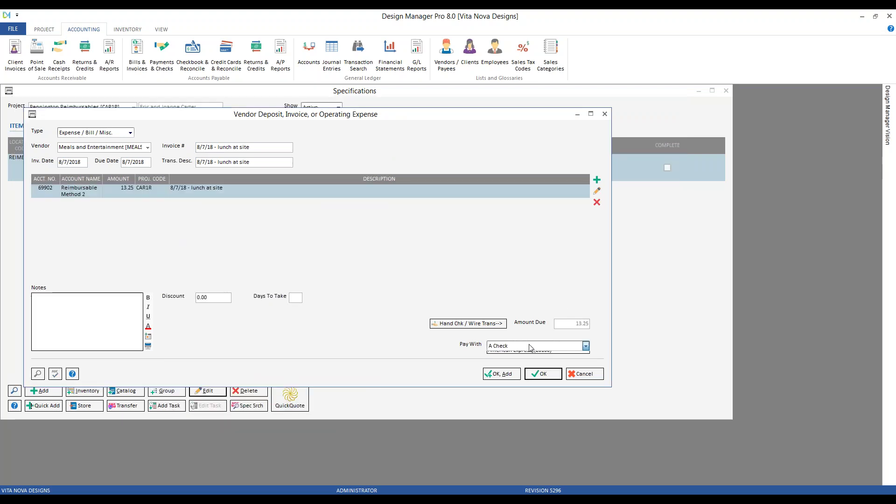
click(518, 362)
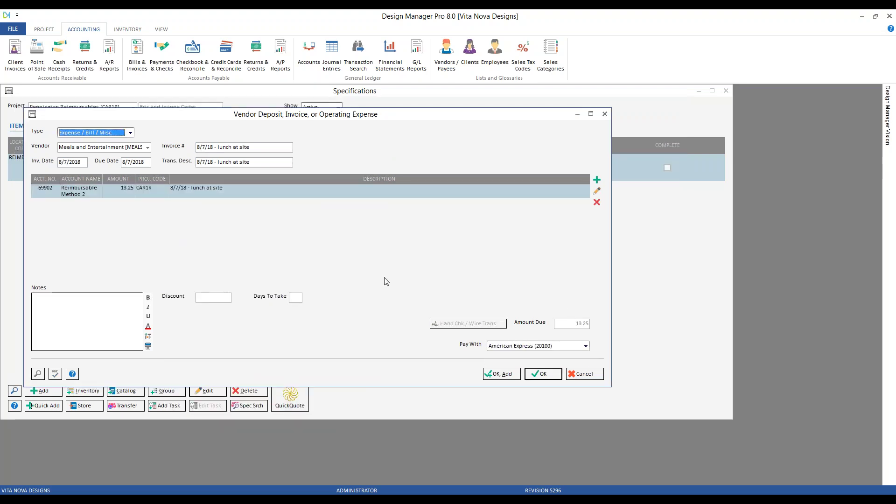
click(551, 378)
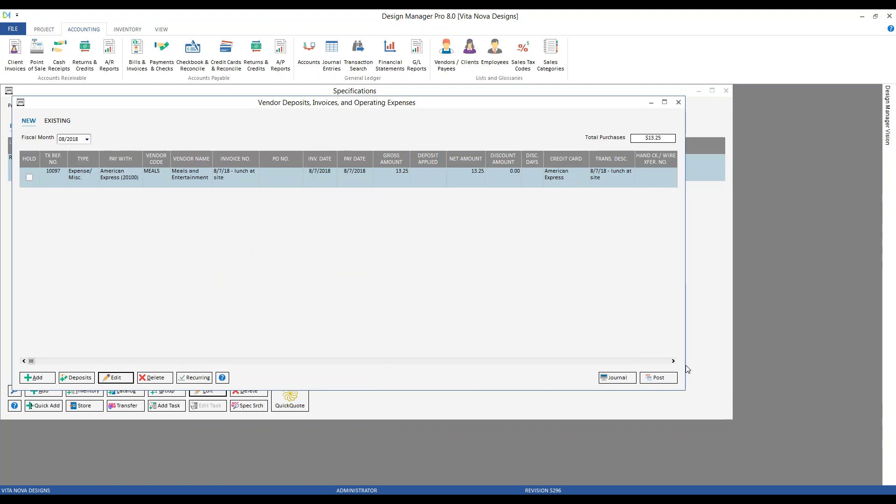
Post the lunch expense for fiscal month 08/2018 and check it among the existing vendor transactions.
click(651, 378)
click(485, 290)
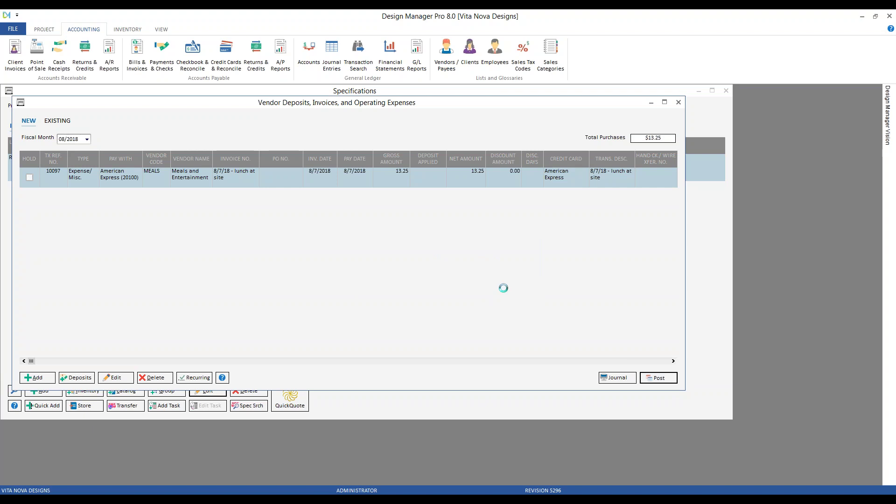
click(59, 121)
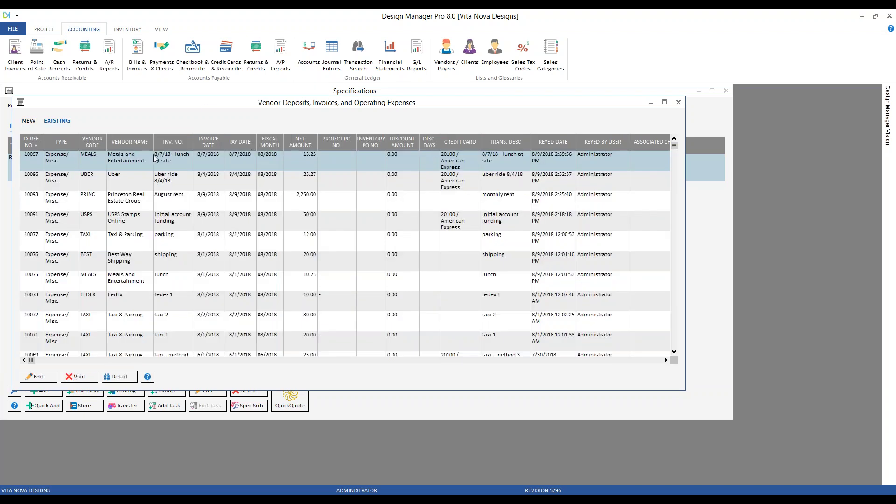
click(657, 105)
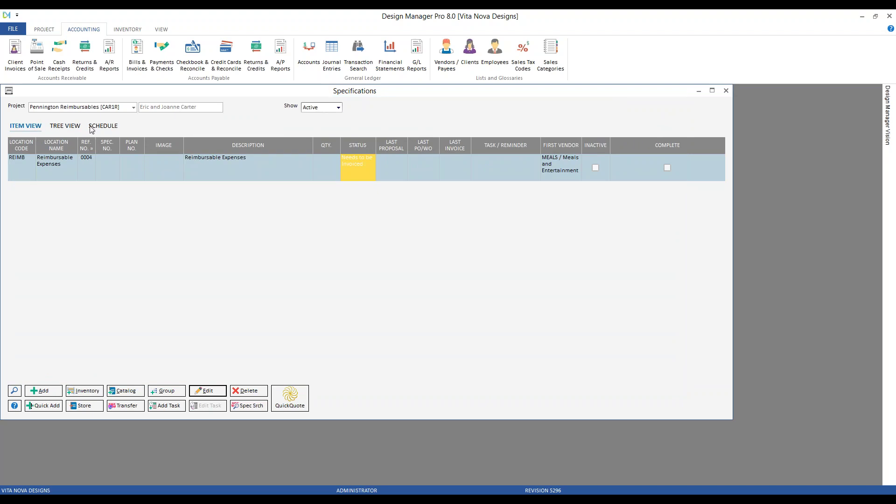
Inspect the lunch components under CAR1R's Reimbursable Expenses item 0004, leaving the item unedited.
double_click(231, 166)
click(176, 336)
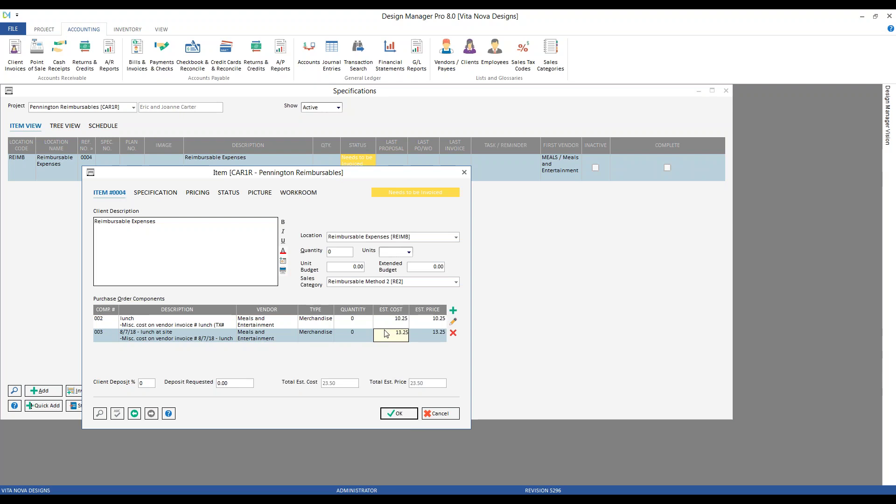
click(440, 414)
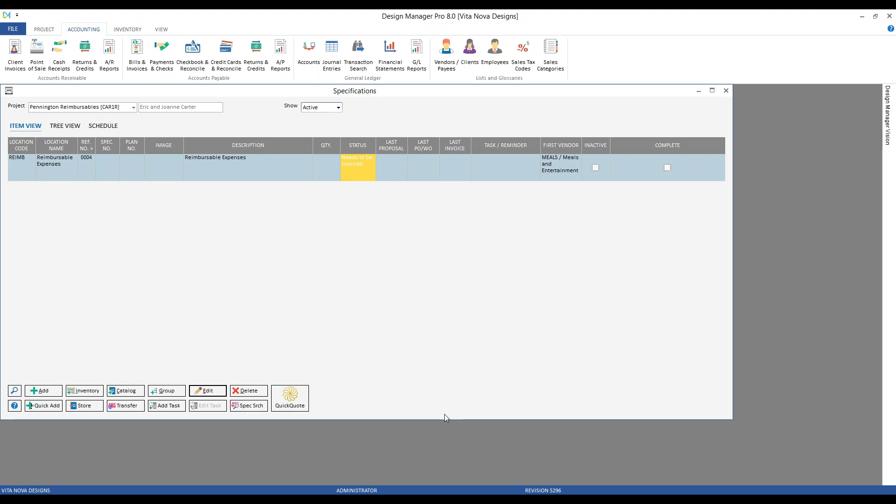
Close the specifications and start a new client invoice for project Pennington Reimbursables [CAR1R].
click(726, 91)
click(14, 55)
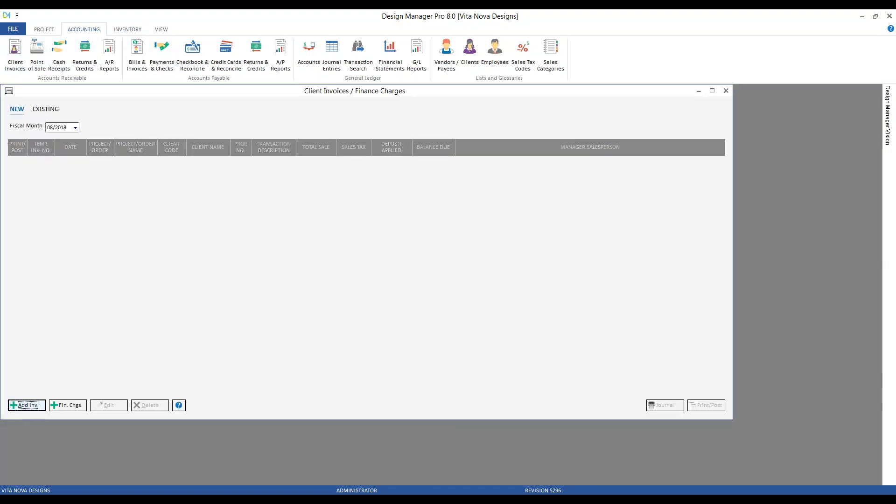
click(27, 405)
text(car)
key(Return)
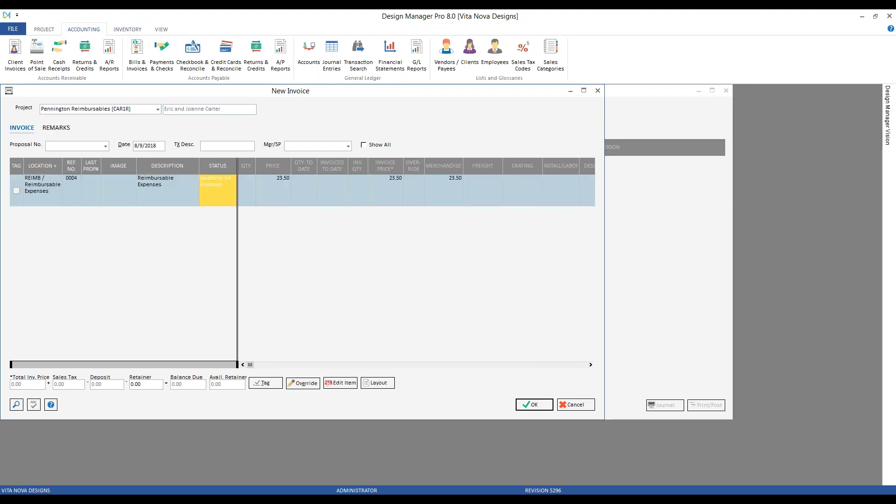
Describe the invoice as "august reimb.", tag Reimbursable Expenses item 0004 for billing, and save the invoice.
click(221, 145)
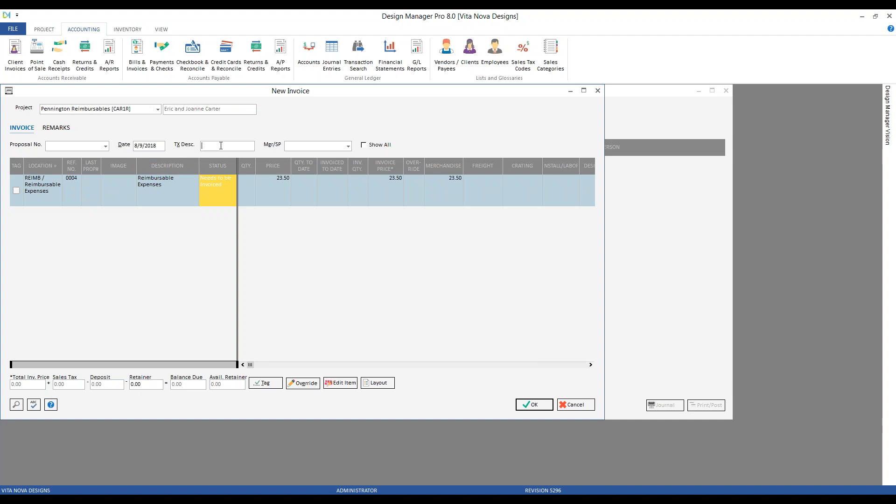
text(august r)
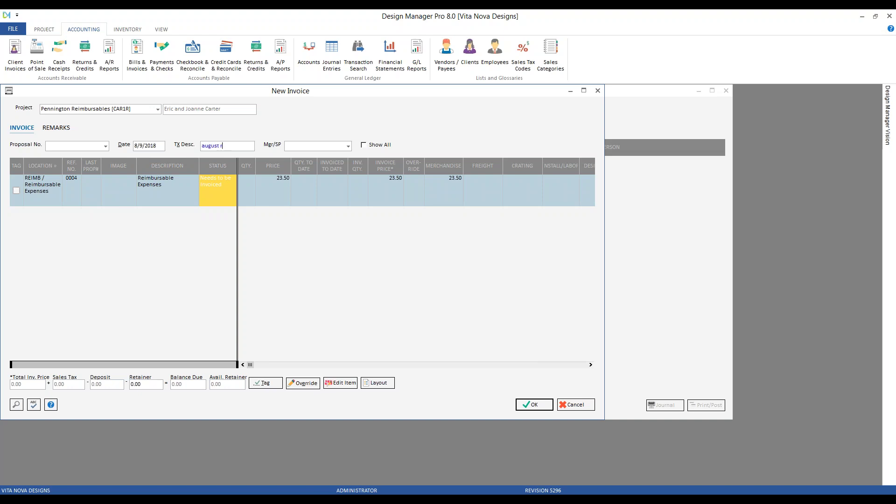
text(eimb.)
click(18, 191)
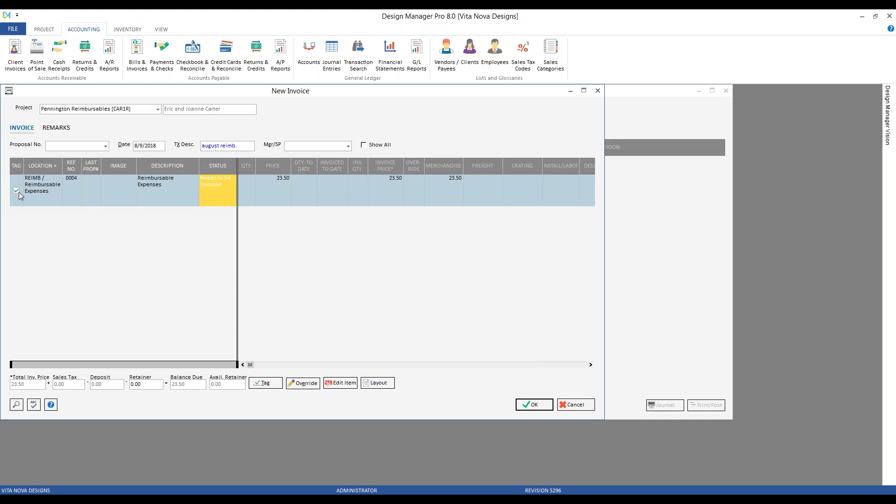
click(536, 402)
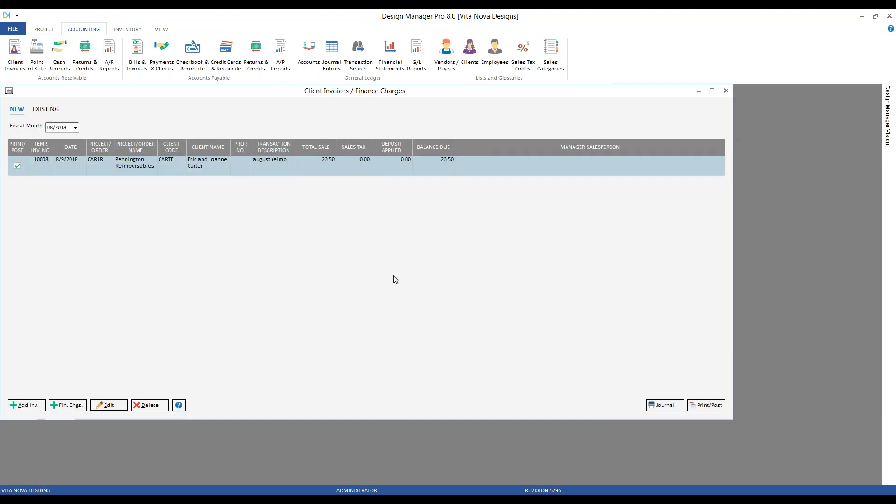
Preview the CAR1R invoice in the Modern style and accept it for posting into fiscal 08/2018.
click(706, 406)
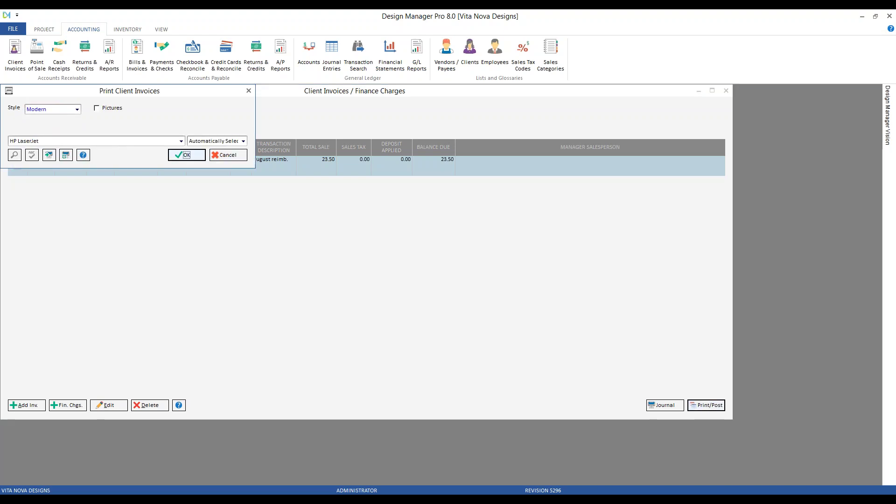
click(186, 155)
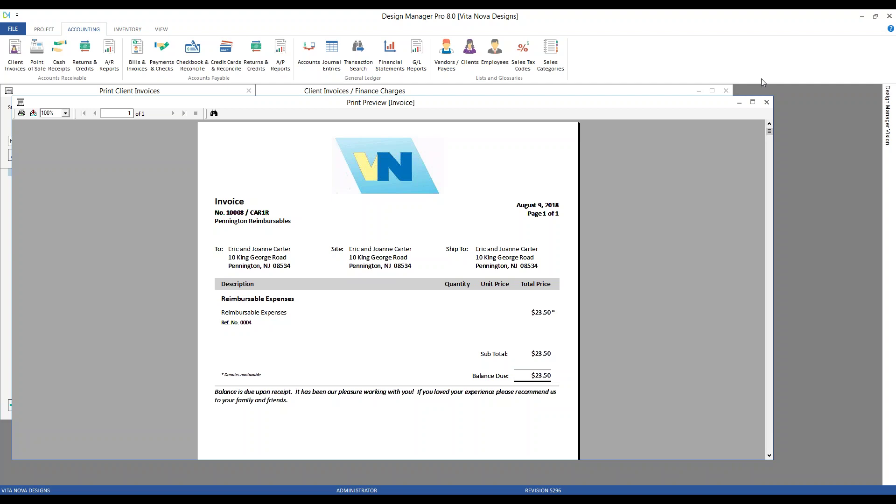
click(767, 103)
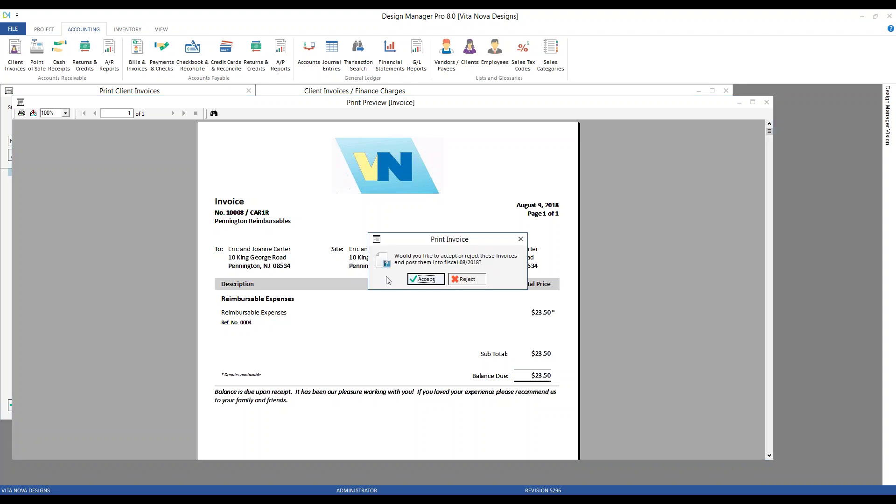
click(426, 279)
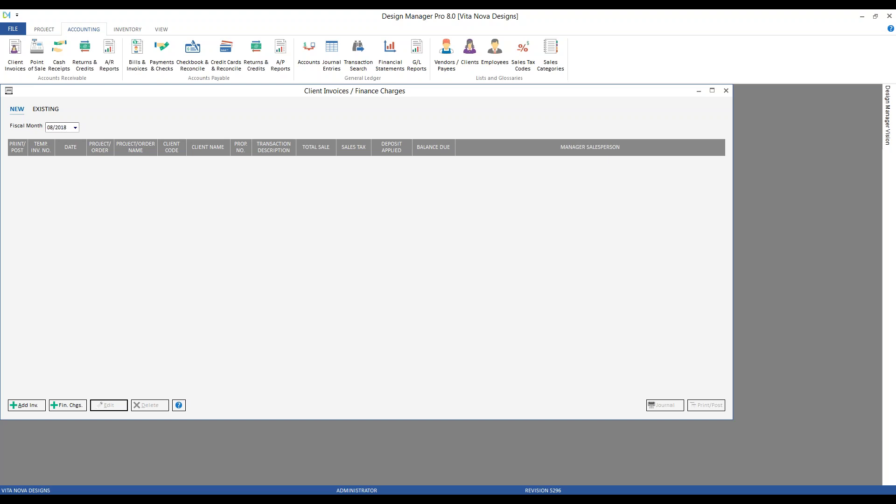
click(726, 91)
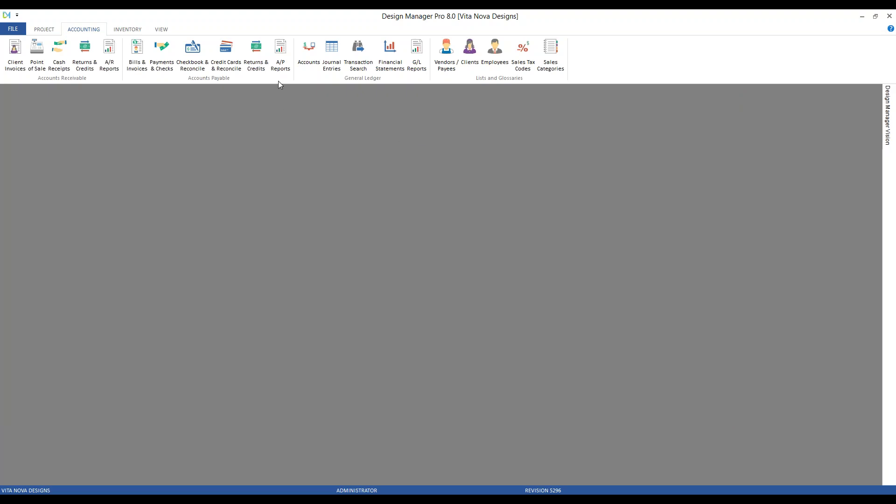
Open the Misc. Project Expense Listing report from the favorite reports.
click(281, 49)
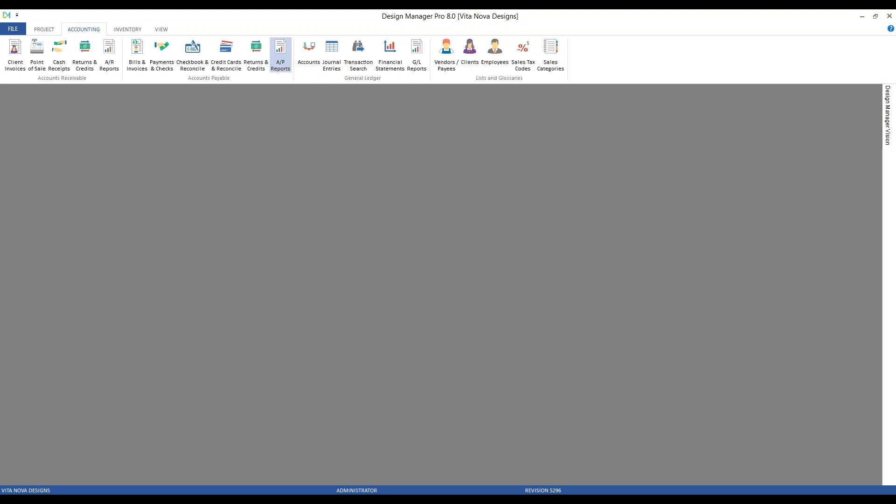
click(110, 238)
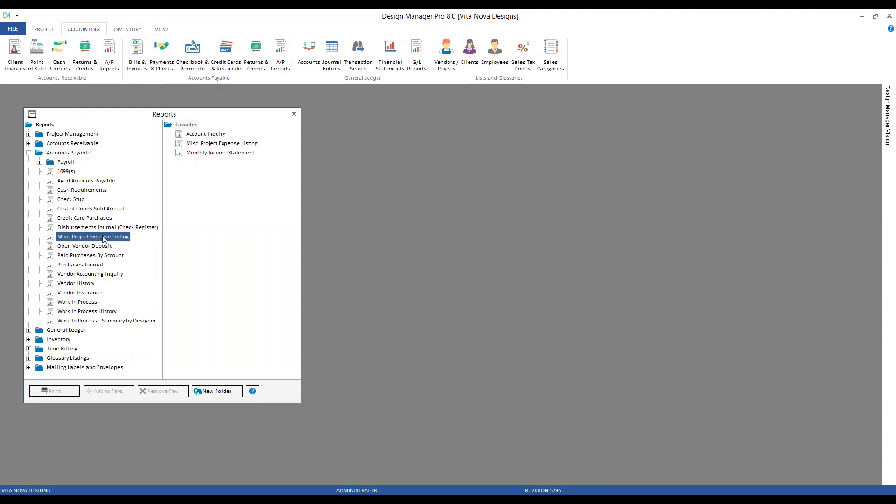
click(233, 145)
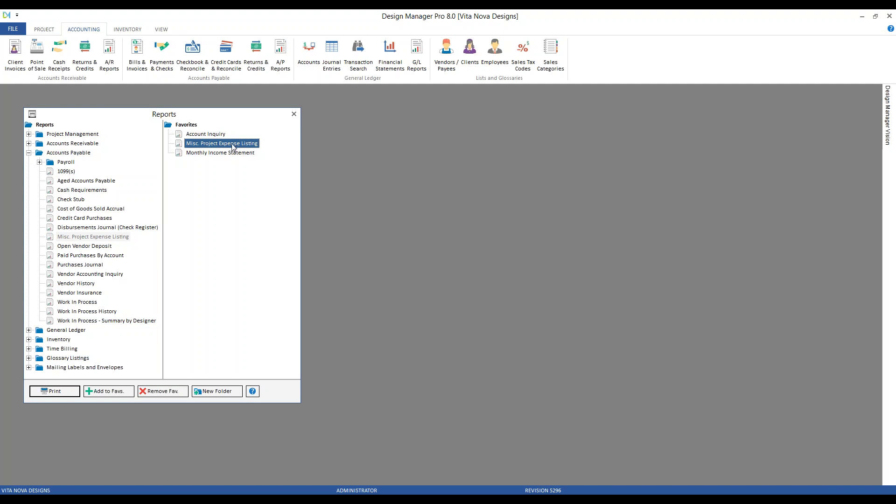
double_click(233, 145)
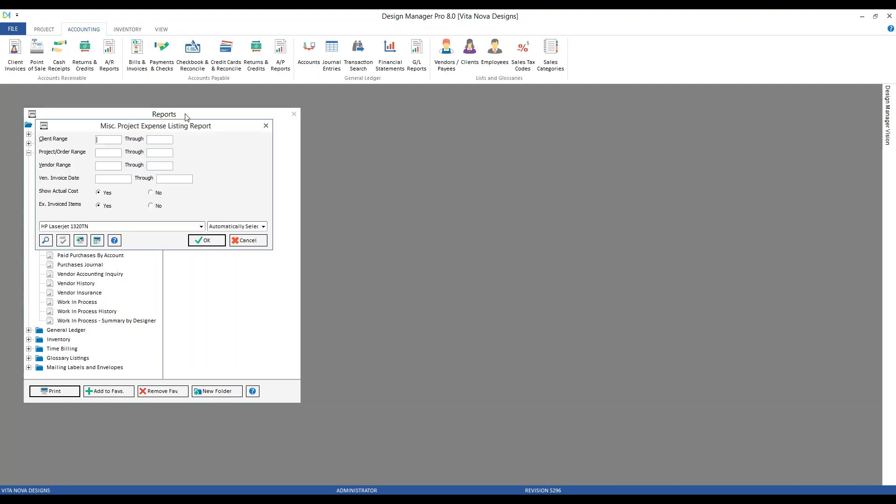
Run the expense listing for project CAR1R only, without actual costs and without excluding invoiced items.
click(99, 152)
text(c)
key(Tab)
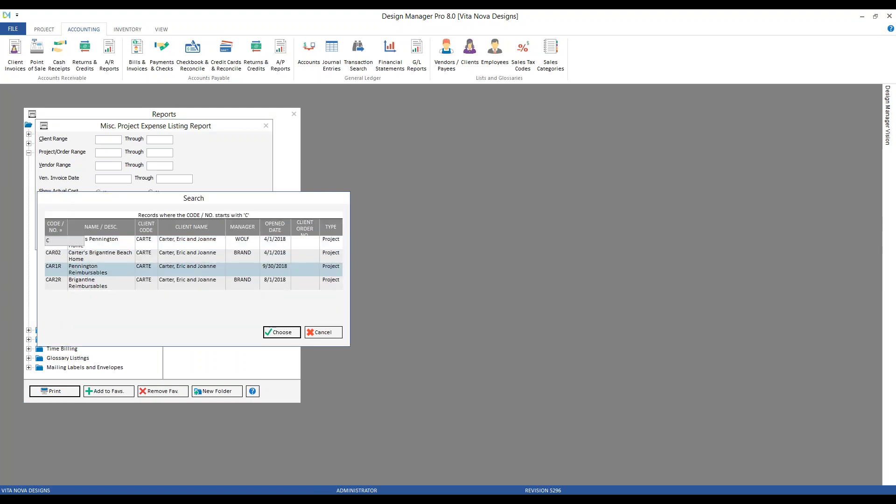
key(Return)
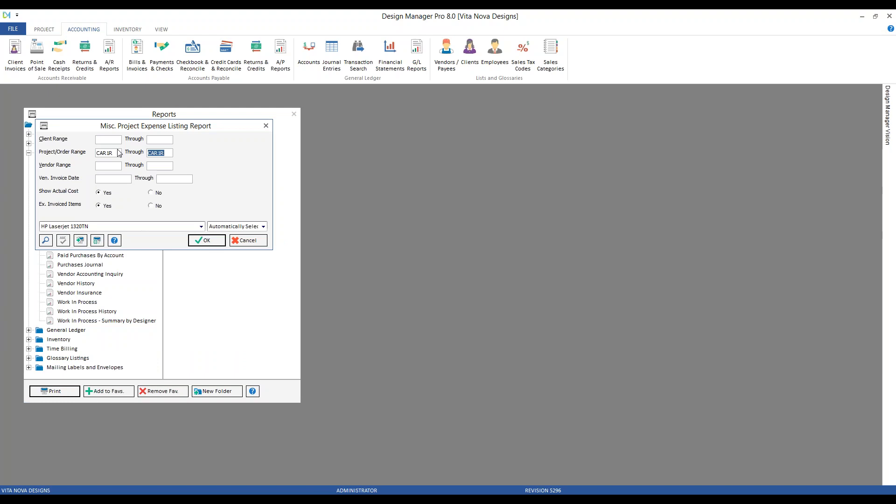
click(118, 167)
click(159, 193)
click(151, 207)
click(207, 240)
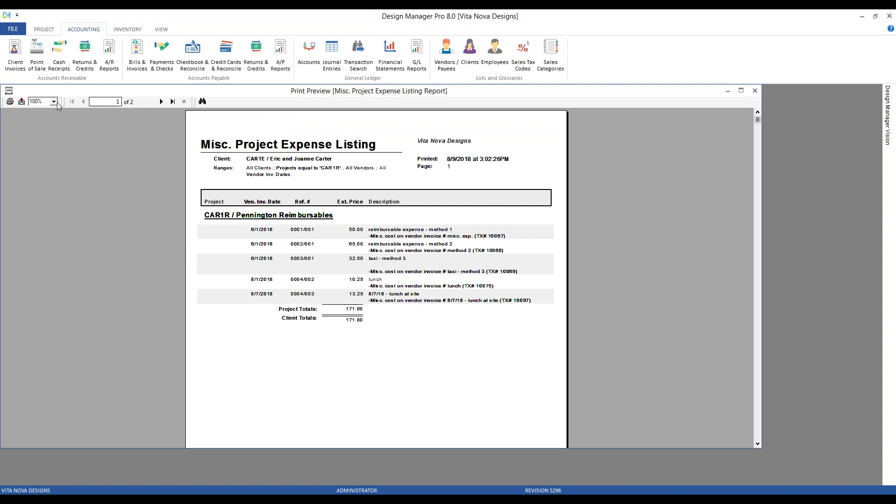
Enlarge the report preview to 150%, review CAR1R's listed expenses, and close the preview.
click(54, 101)
click(42, 123)
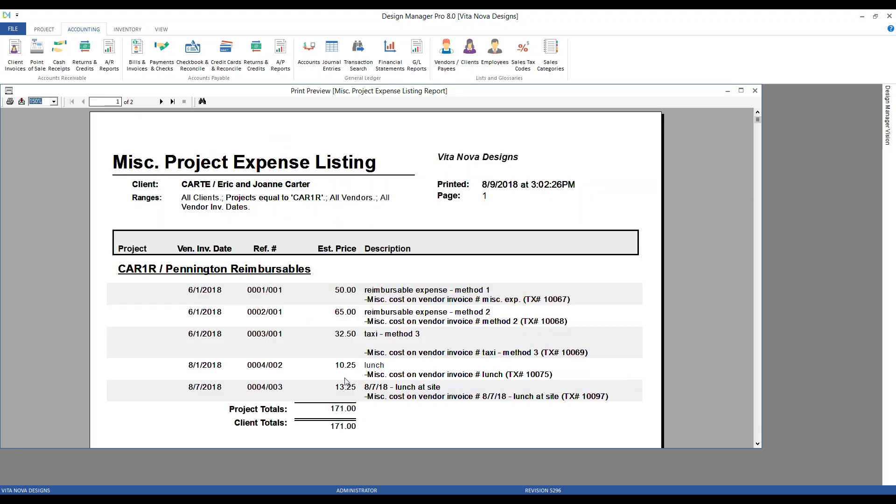
click(395, 299)
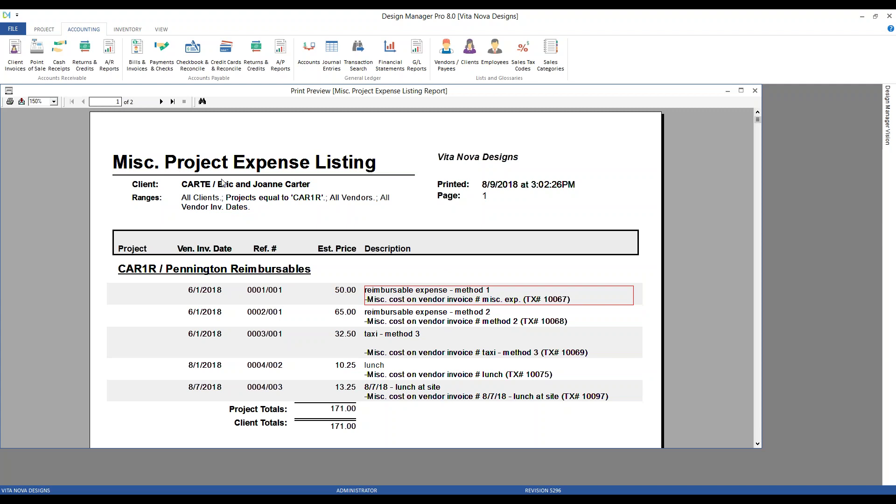
click(758, 92)
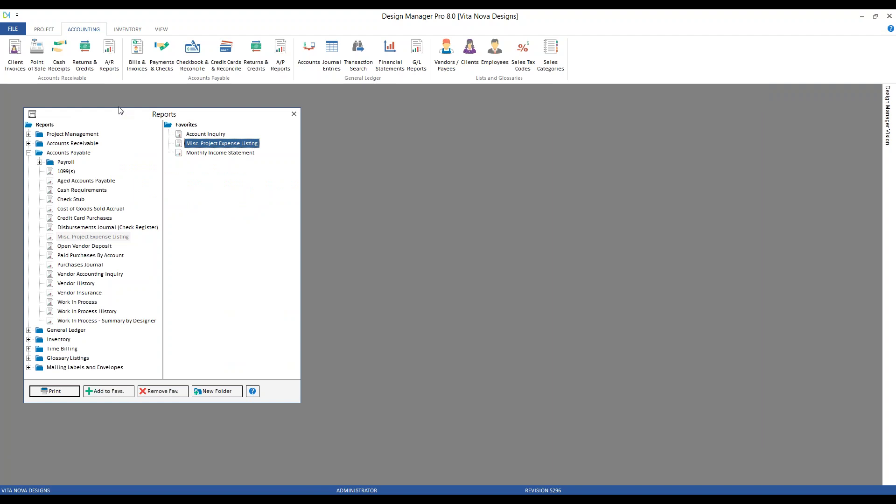
Open the specifications of project Pennington Reimbursables [CAR1R] and show all items, including completed ones.
click(43, 32)
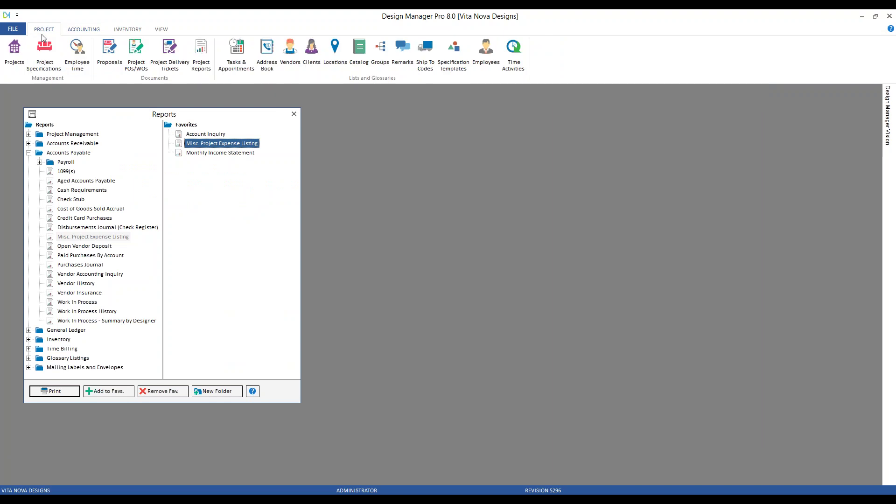
click(54, 54)
key(Down)
key(Down)
key(Down)
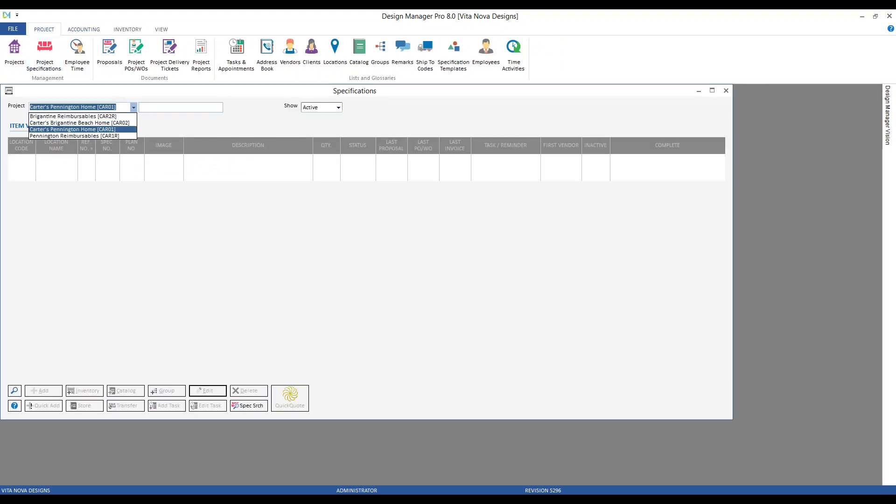
key(Return)
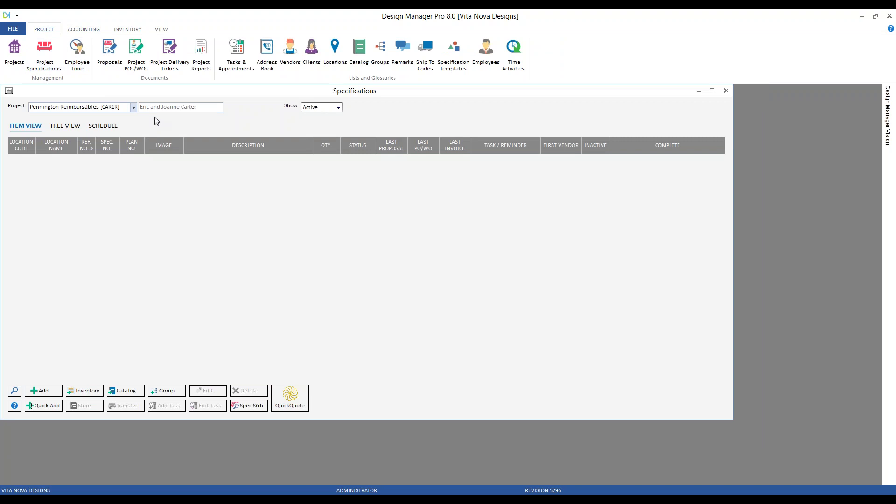
click(338, 108)
click(321, 136)
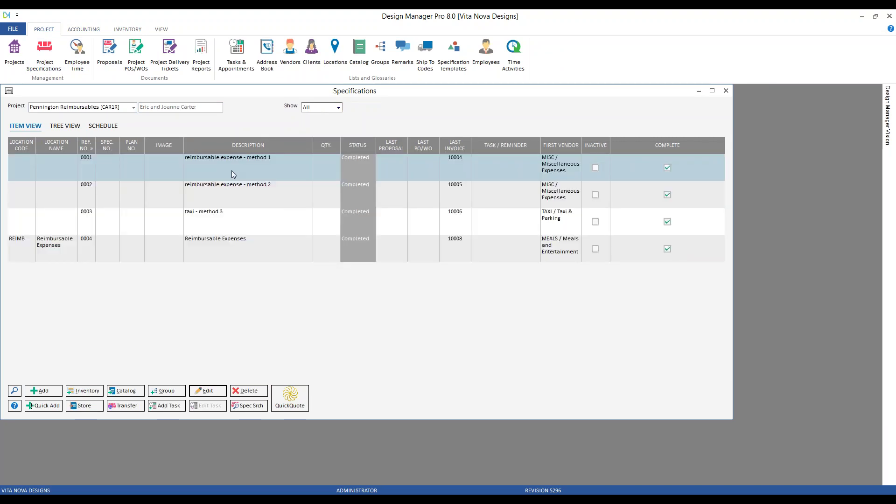
Remove the "Misc. cost on vendor invoice" line from the lunch component's PO description in CAR1R's Reimbursable Expenses item and save the item.
double_click(224, 251)
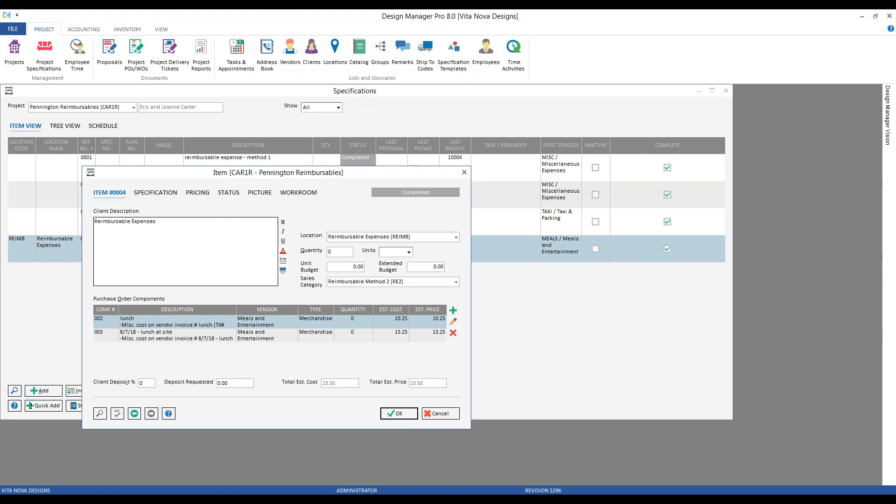
double_click(247, 327)
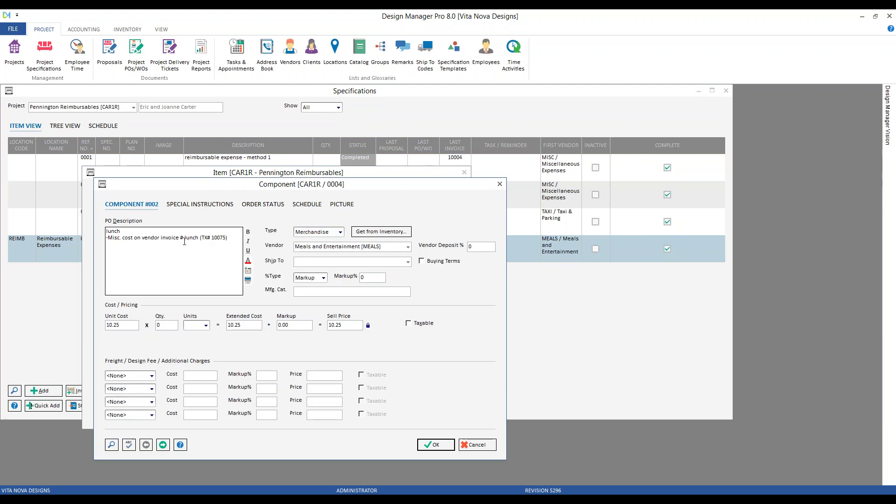
drag(229, 241, 98, 243)
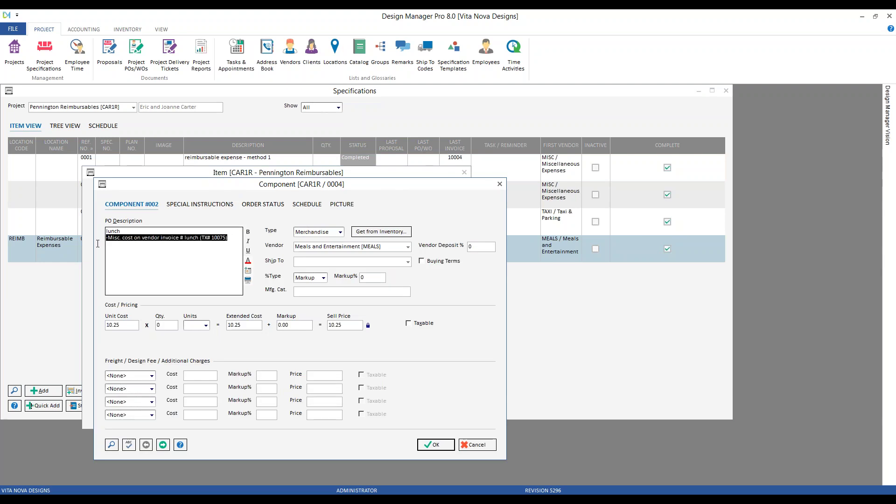
key(Delete)
click(432, 444)
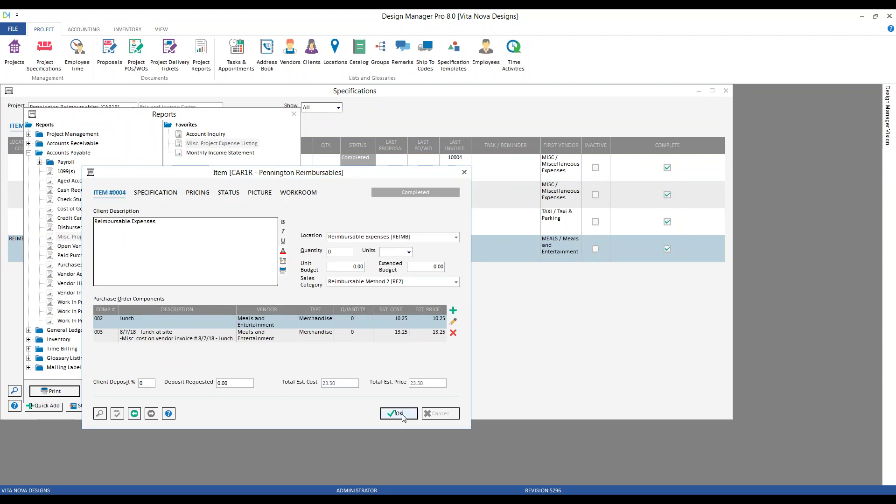
click(399, 413)
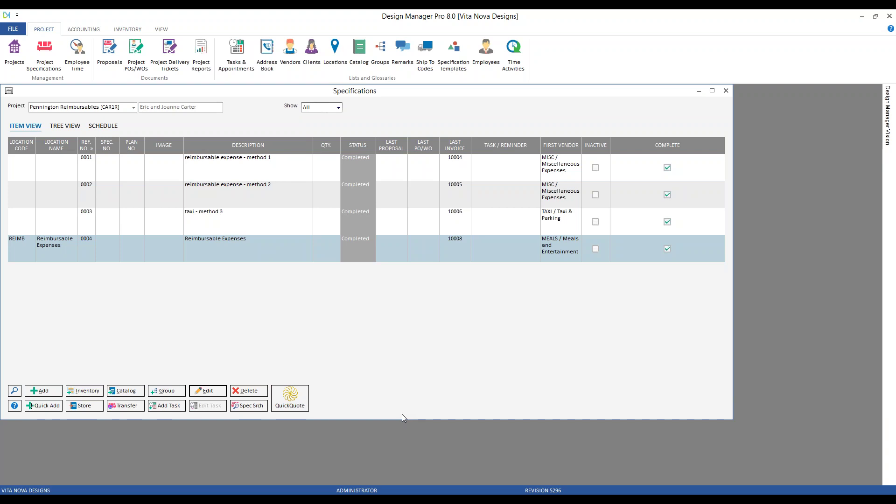
Switch the specifications to project Brigantine Reimbursables [CAR2R] and select the Reimbursable Transportation item.
click(133, 108)
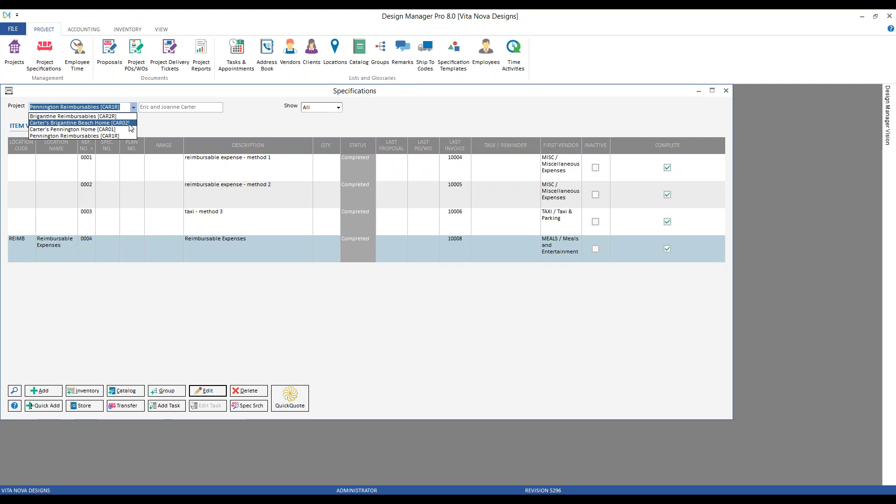
click(131, 124)
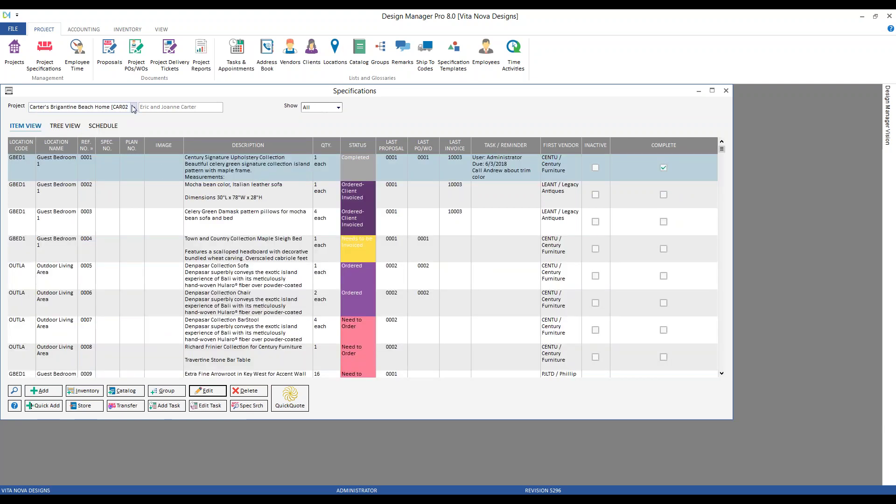
click(133, 109)
click(112, 117)
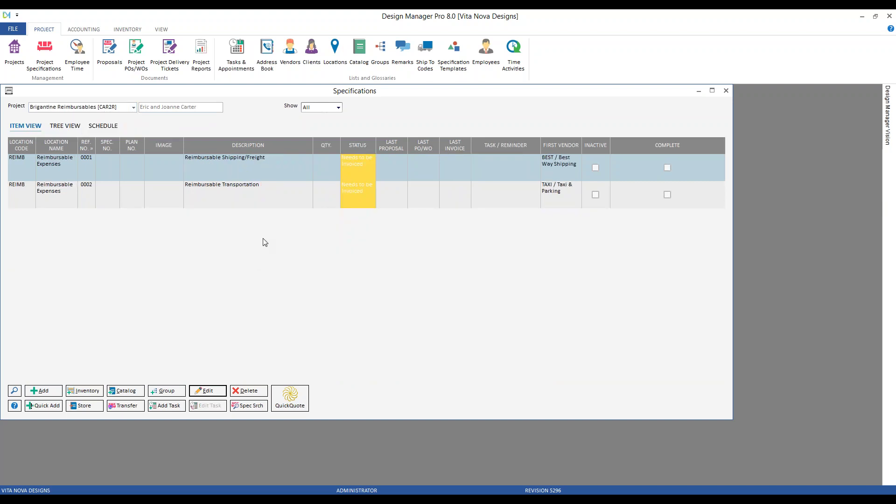
click(239, 165)
click(241, 195)
click(241, 195)
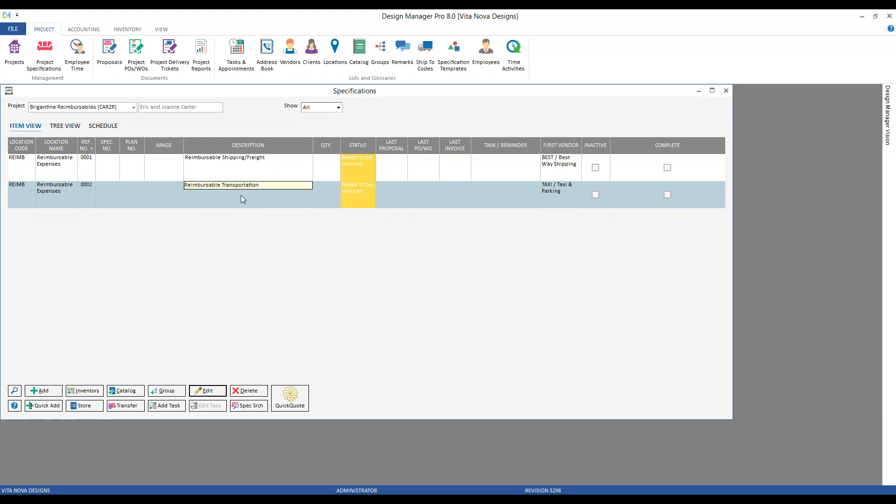
key(Return)
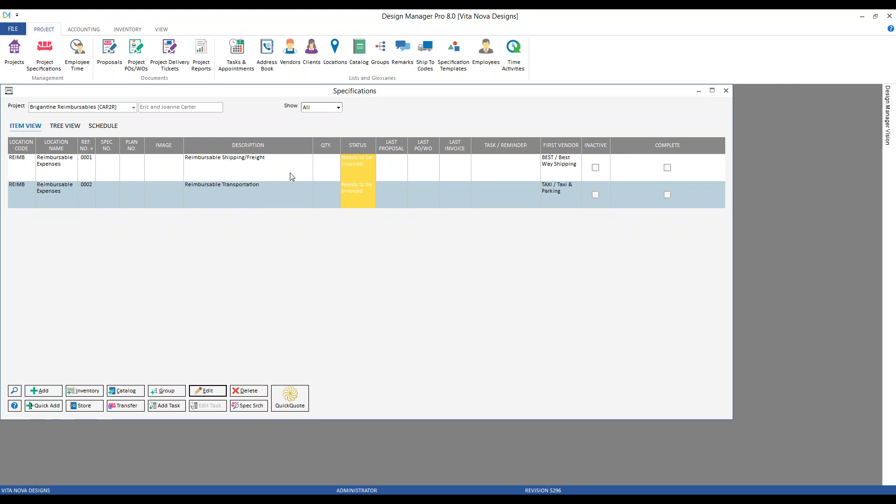
Start a new Expense / Bill / Misc. vendor entry for Taxi & Parking [TAXI].
click(98, 29)
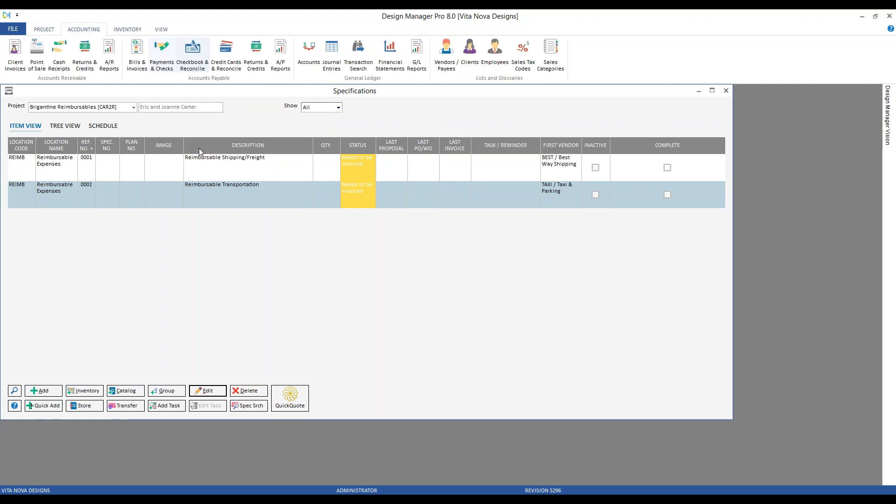
click(138, 52)
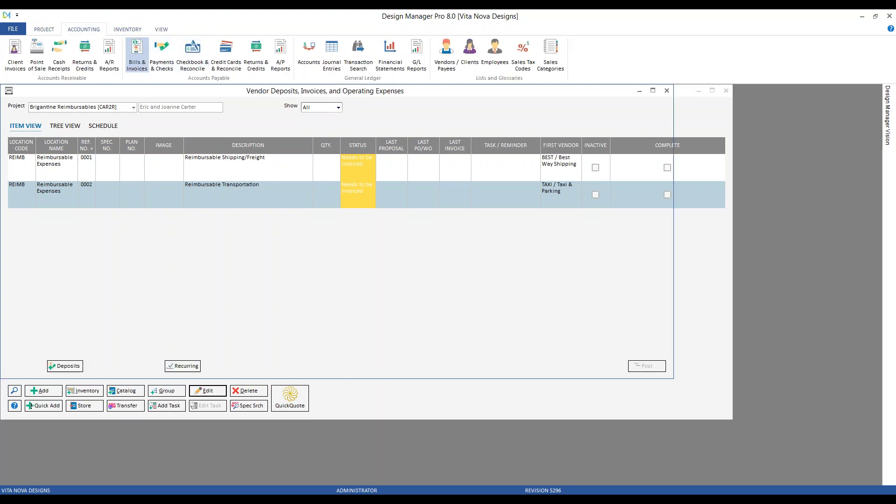
click(39, 366)
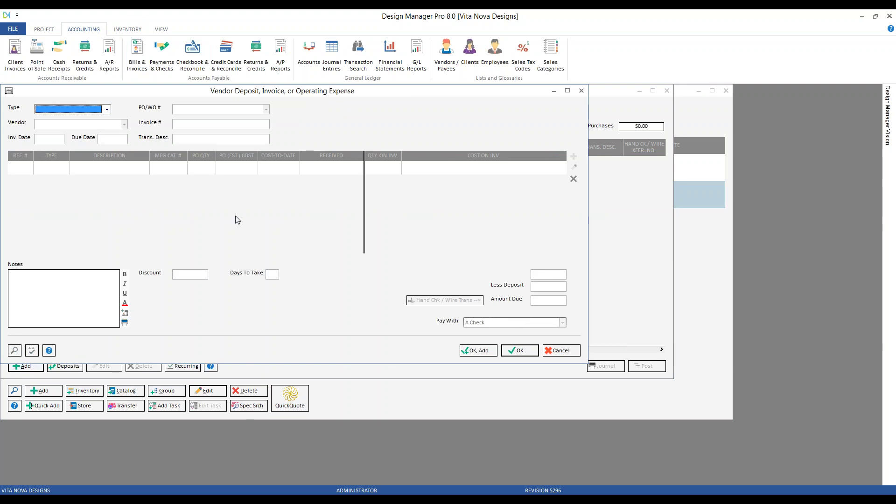
key(Tab)
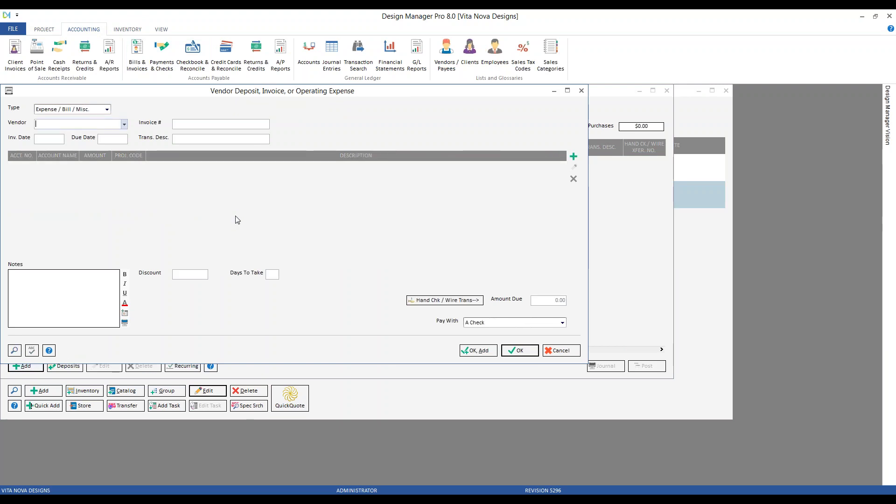
text(t)
key(Down)
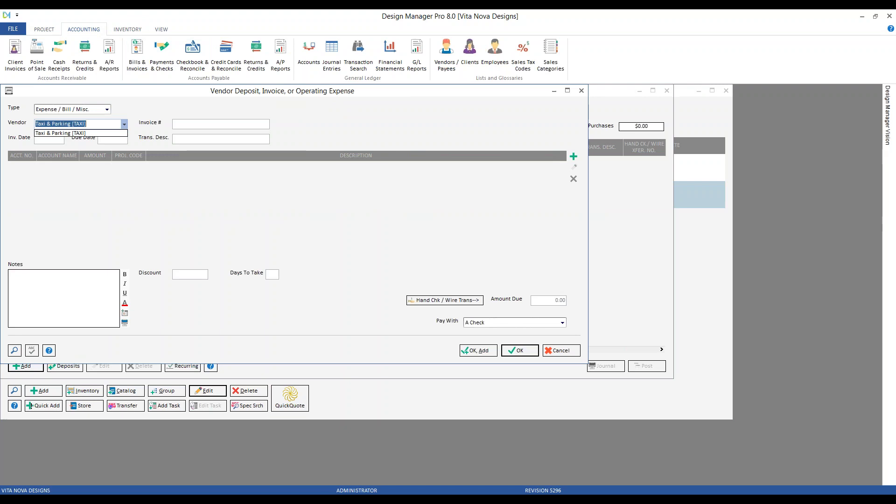
key(Tab)
Enter "8/7/18 - parking" as the expense's invoice number and transaction description, with an invoice date of 8/7/2018.
text(8/7/18)
text( - pl)
text(rking)
key(shift+Home)
key(ctrl+c)
click(49, 139)
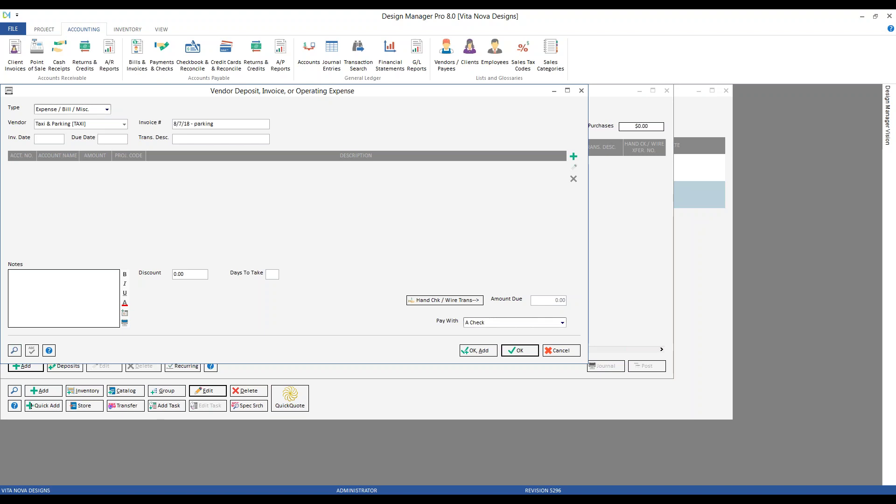
text(8 7)
key(Tab)
drag(308, 96, 337, 118)
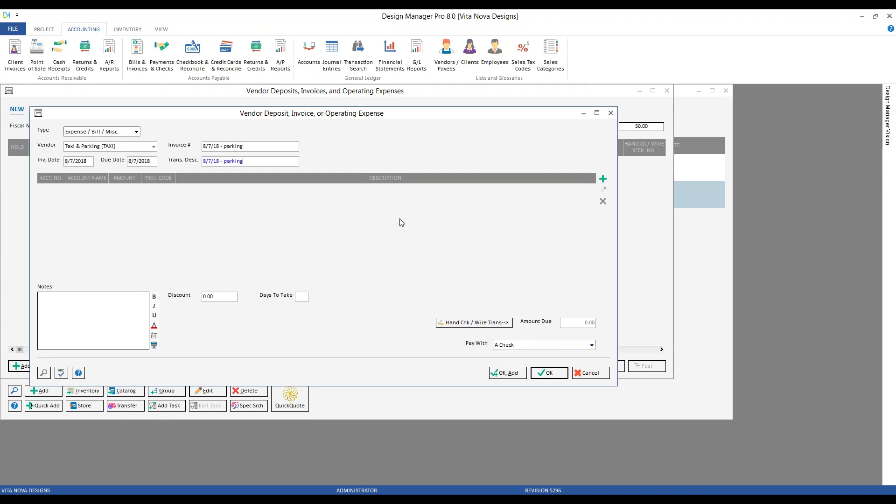
Add a project-related distribution of 10.00 for project Brigantine Reimbursables [CAR2R] to the parking expense.
click(603, 178)
drag(65, 94, 259, 166)
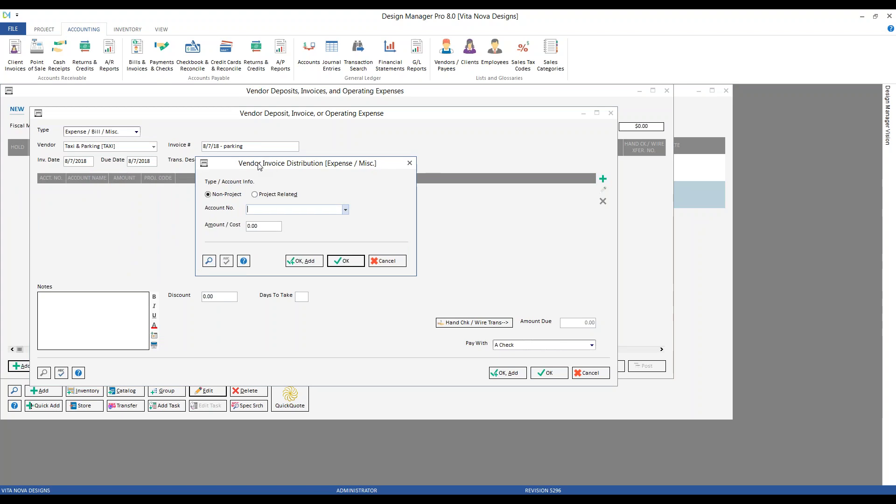
click(274, 196)
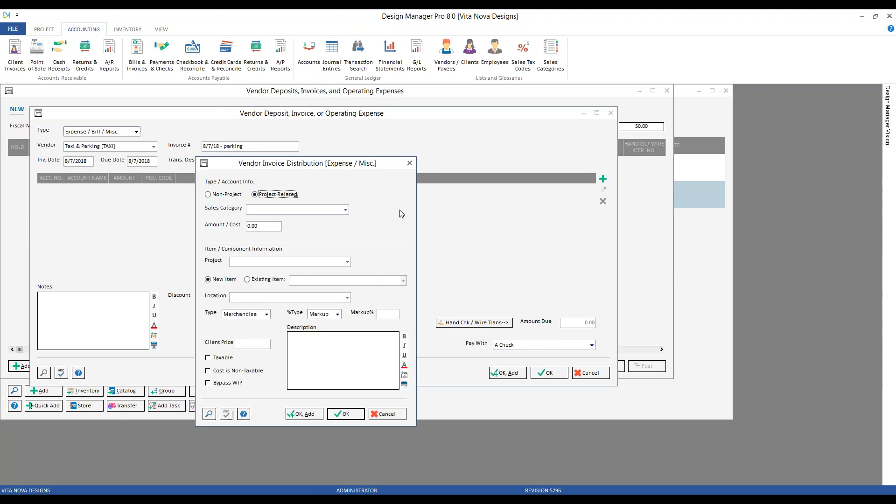
click(331, 208)
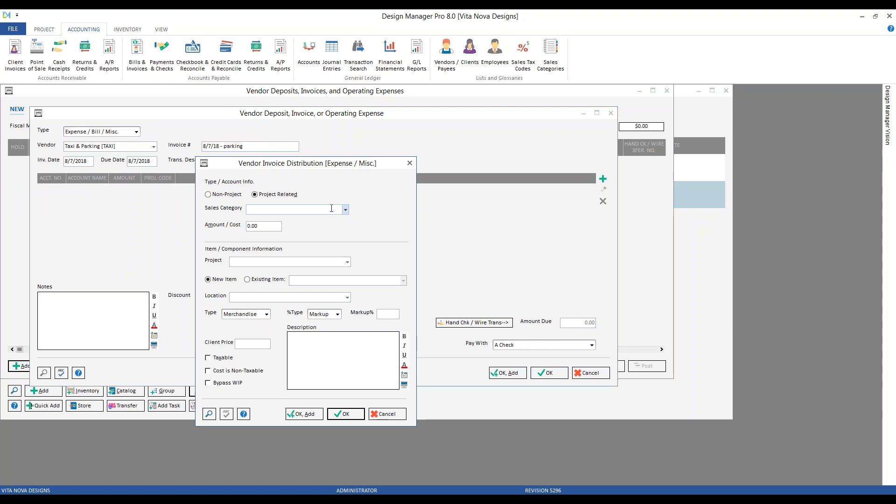
click(270, 227)
text(10.00)
click(289, 262)
click(347, 262)
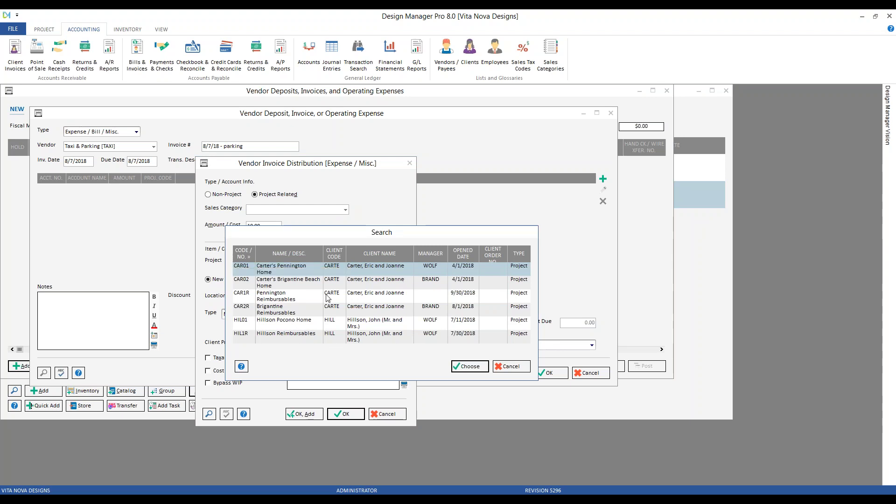
click(294, 313)
click(475, 368)
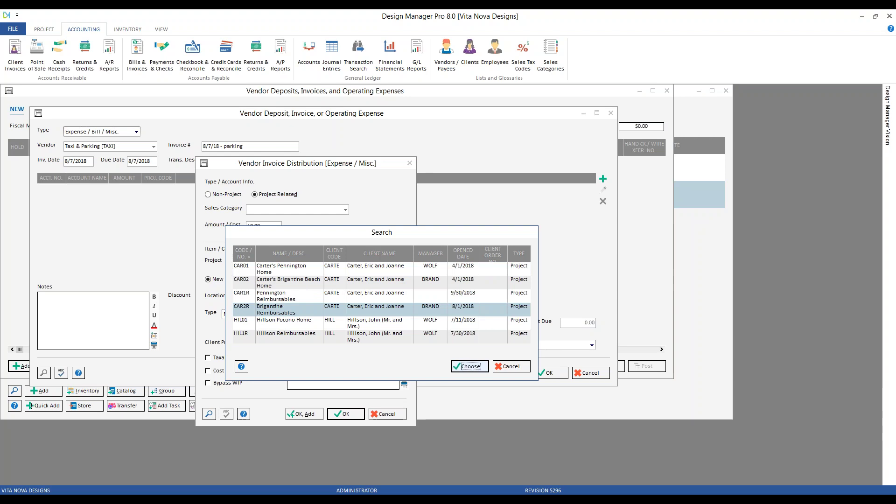
click(490, 292)
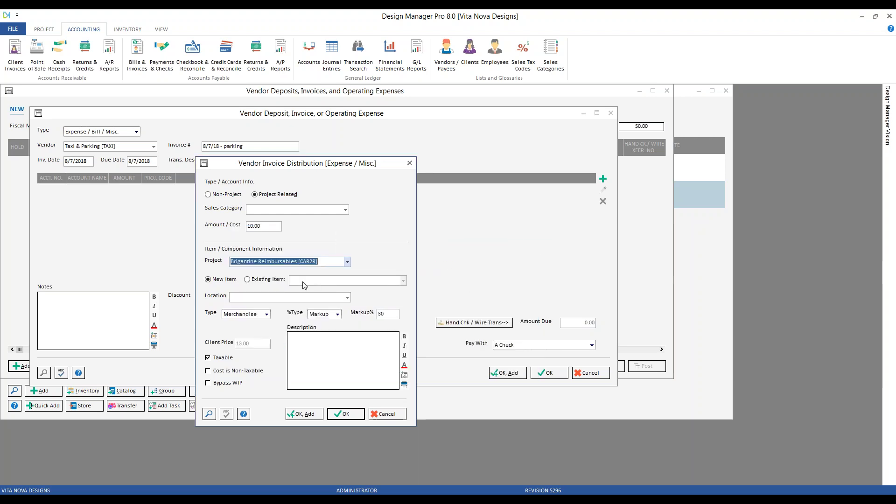
Assign the distribution to the existing item Reimbursable Transportation [0002].
click(256, 279)
click(403, 280)
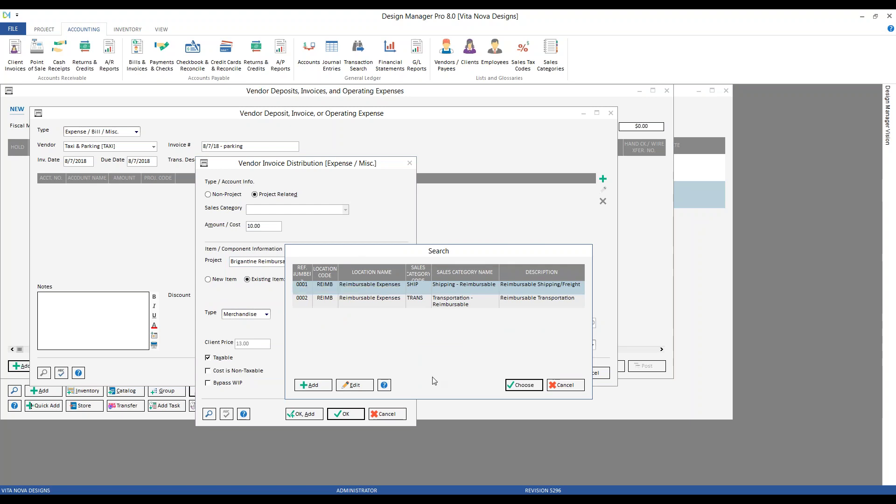
click(380, 303)
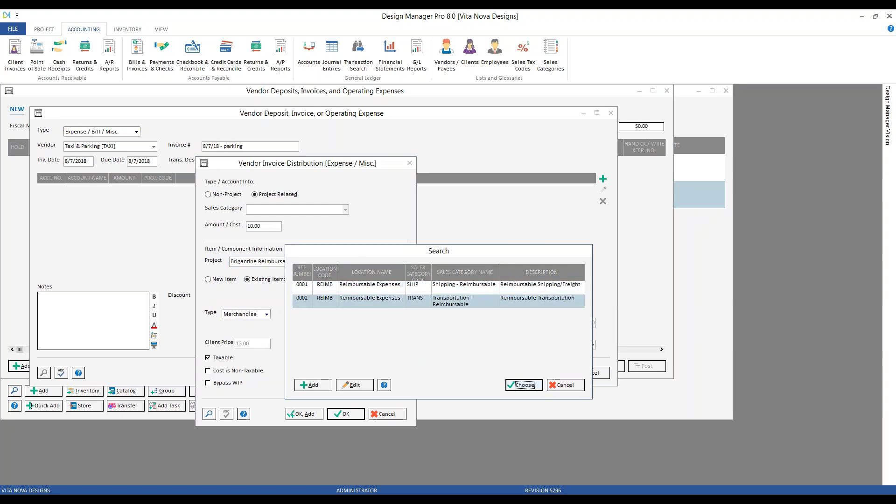
click(537, 387)
Set the distribution to 0% markup and non-taxable, describe it as "8/7/18 - parking", and save it.
double_click(387, 314)
text(0)
click(223, 358)
click(358, 349)
key(ctrl+v)
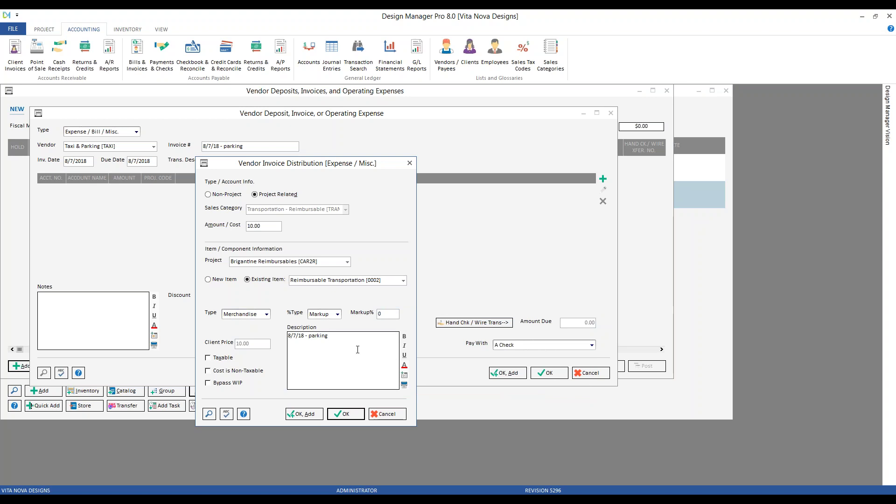
click(345, 414)
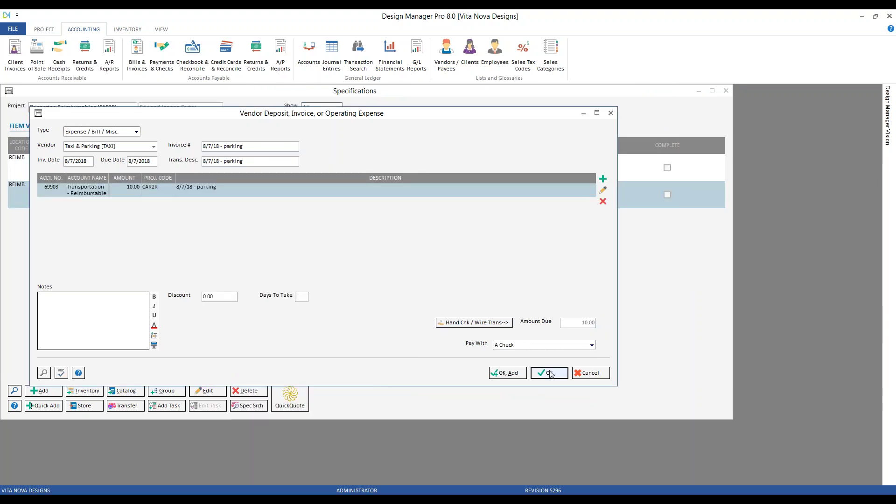
Set the parking expense to be paid with American Express (20100) and save the entry.
click(591, 345)
click(537, 360)
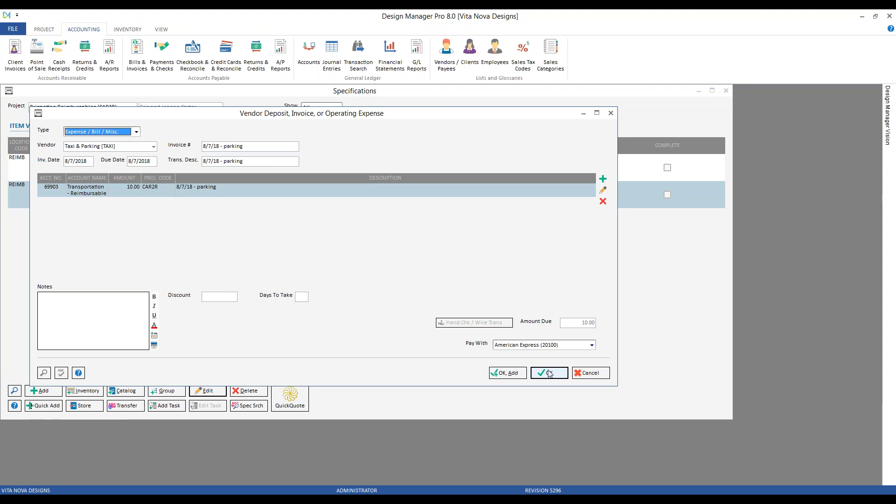
click(549, 372)
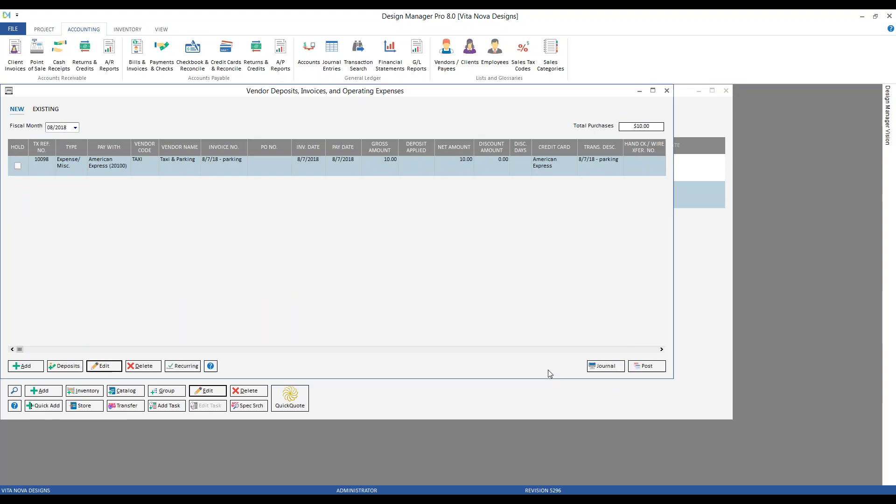
Post the new purchase into fiscal month 08/2018 and close the vendor invoices window.
click(660, 372)
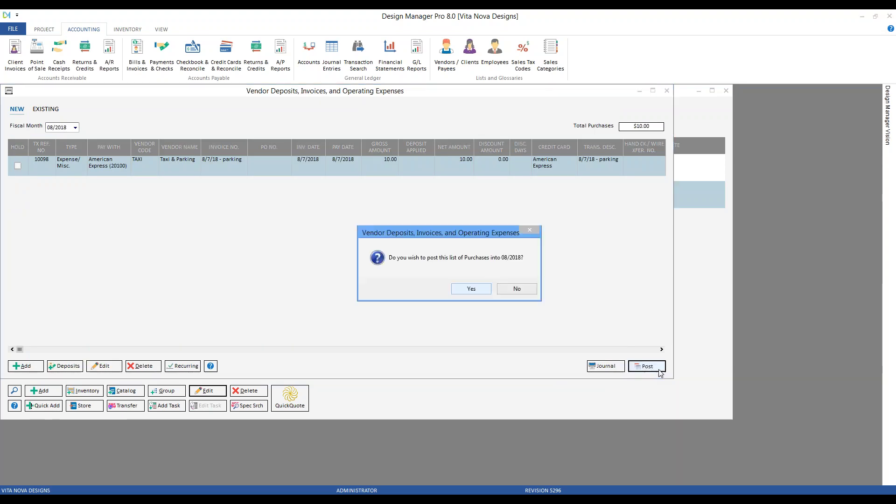
click(478, 289)
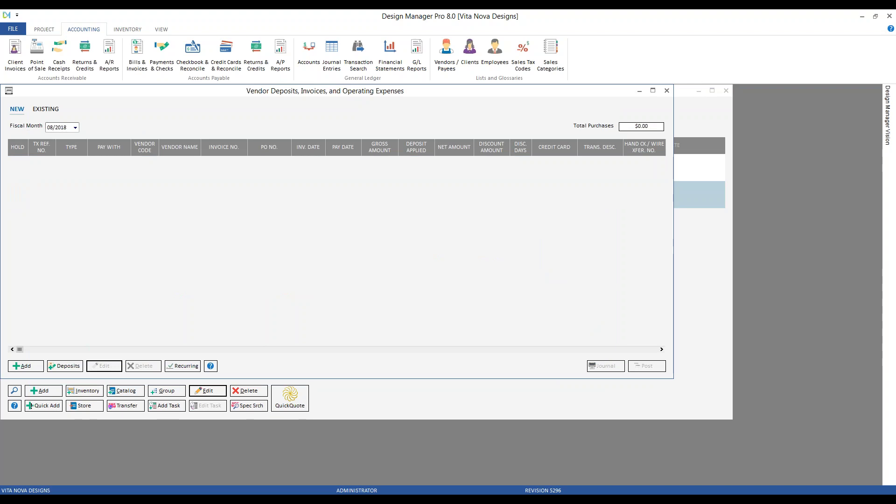
click(666, 91)
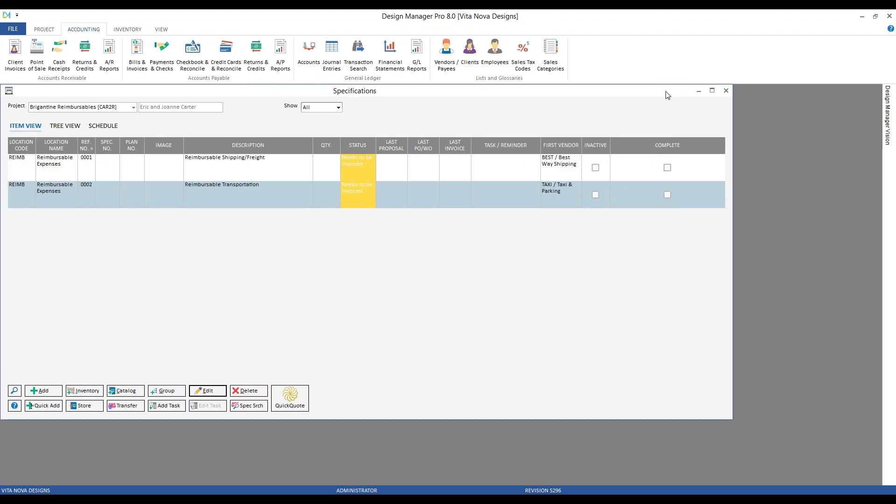
Review the purchase order components of CAR2R's Reimbursable Transportation item and close it without saving.
click(234, 200)
double_click(232, 197)
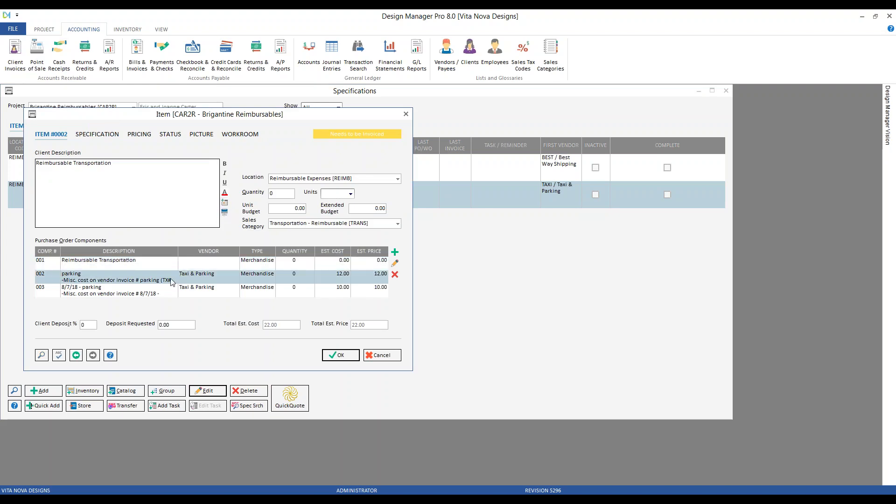
click(153, 290)
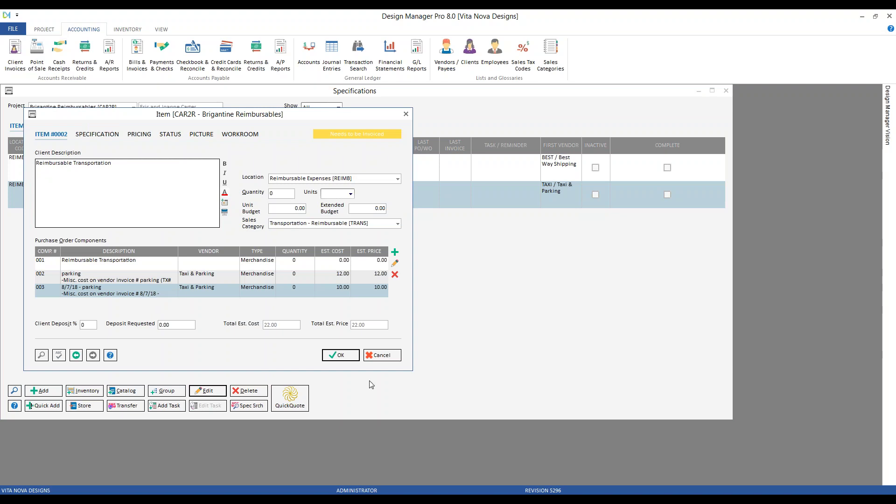
click(381, 356)
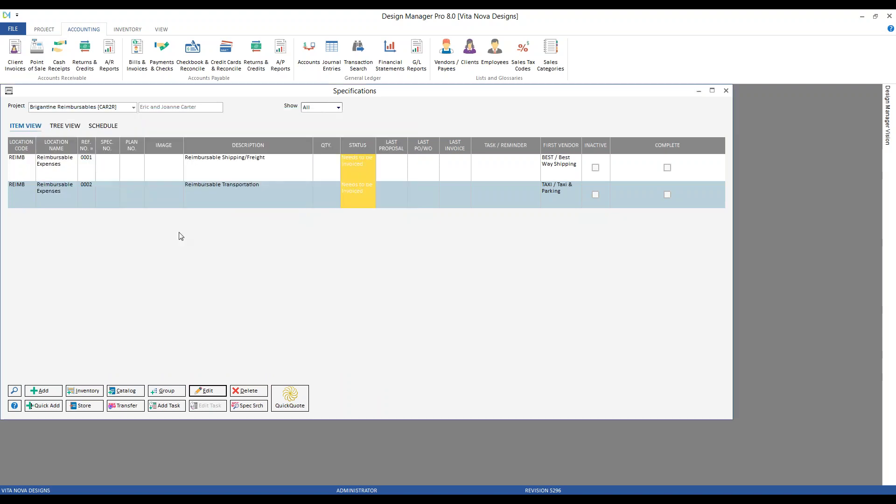
Close the Specifications window and start a new client invoice for the Brigantine Reimbursables [CAR2R] project.
double_click(11, 91)
click(15, 52)
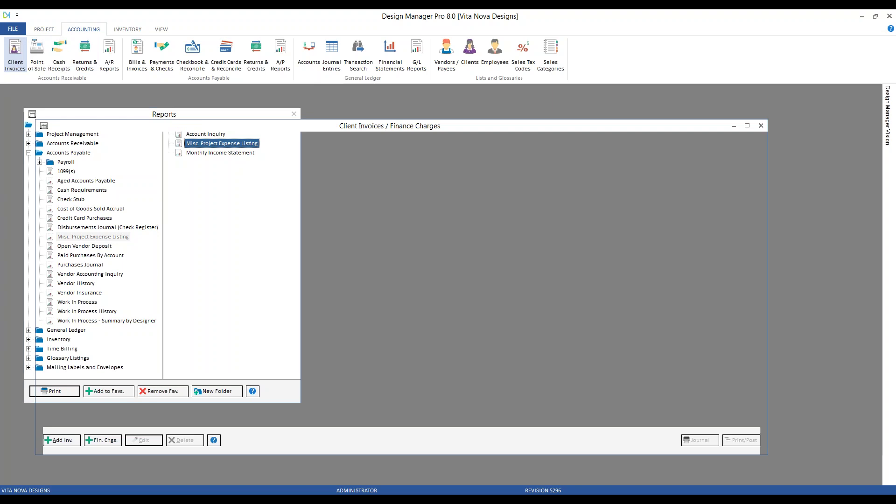
click(69, 442)
text(ca)
key(Down)
key(Down)
key(Up)
key(Up)
key(Return)
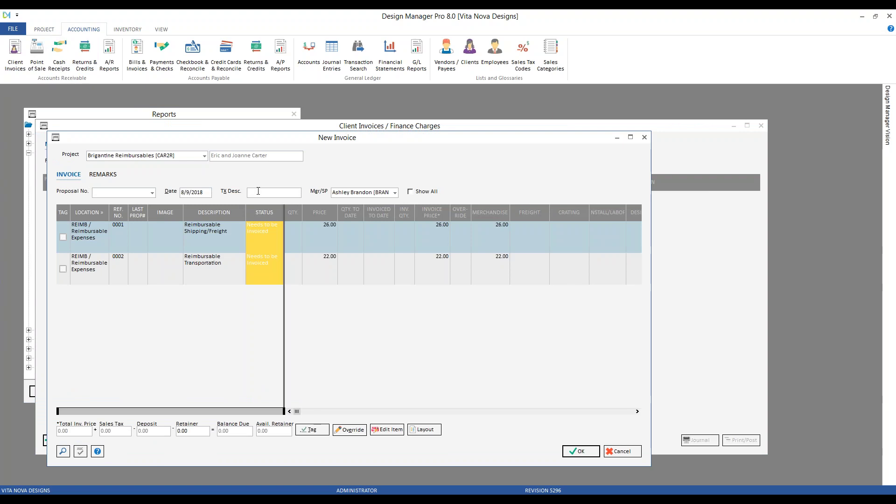
Describe the invoice as "august reimb.", tag the Reimbursable Shipping/Freight and Reimbursable Transportation items for billing, and save it.
text(august reimb.)
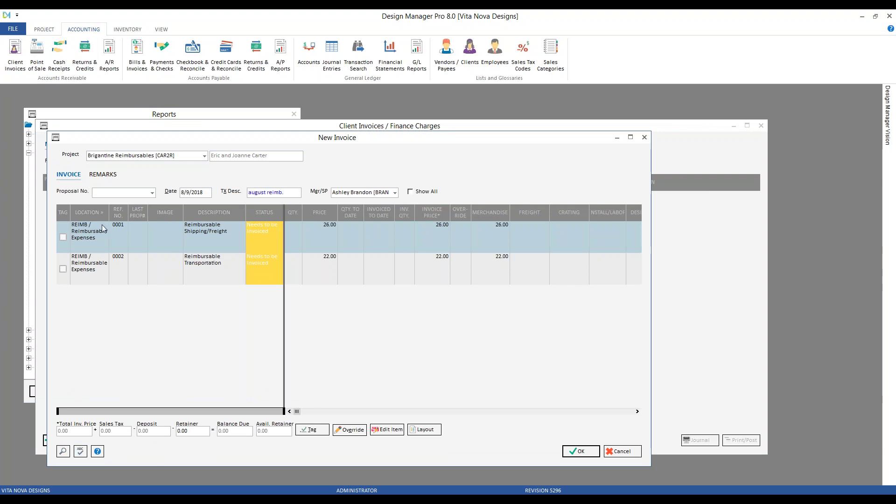
click(63, 237)
click(63, 268)
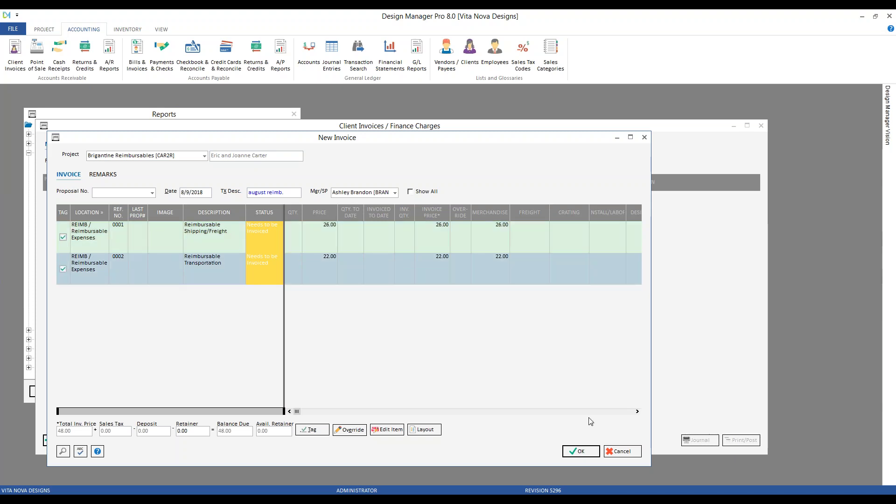
click(580, 450)
Preview the new CAR2R invoice to review its shipping and transportation lines, and post it.
click(740, 441)
click(245, 213)
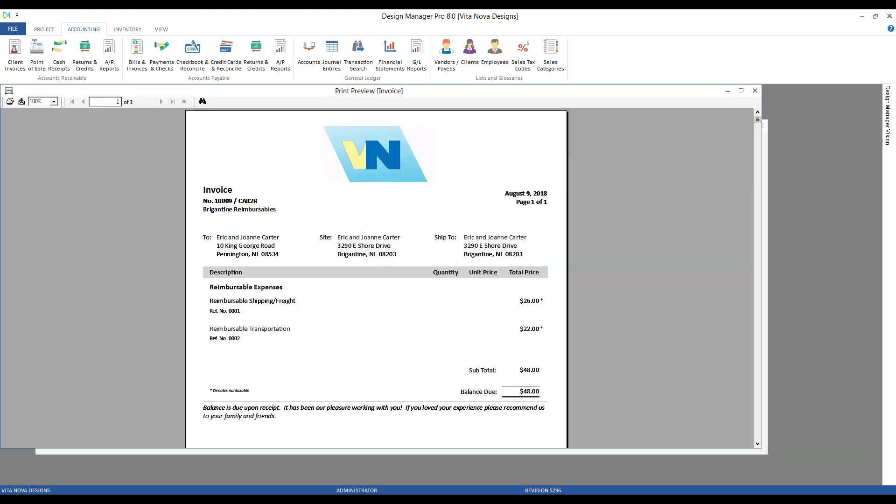
click(267, 304)
click(273, 330)
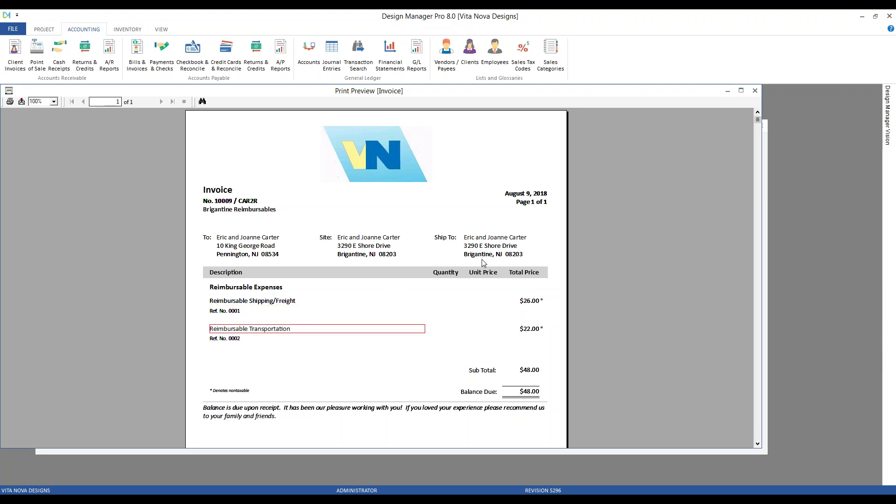
click(755, 91)
click(434, 281)
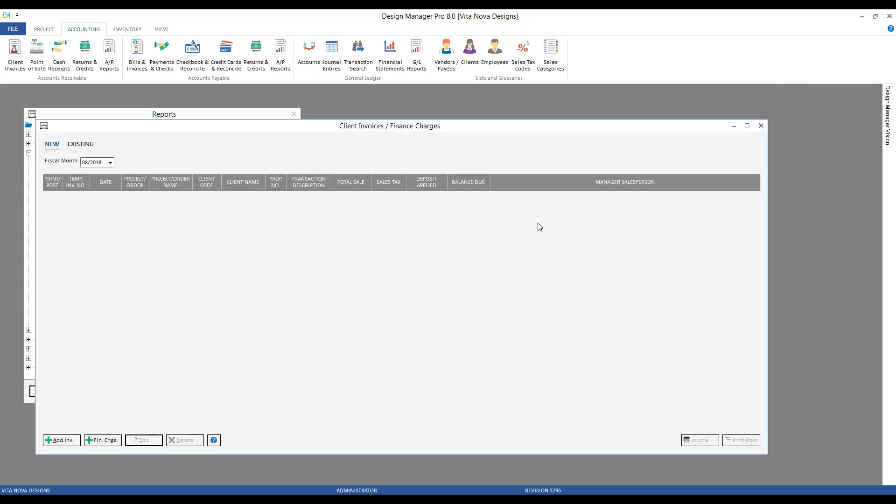